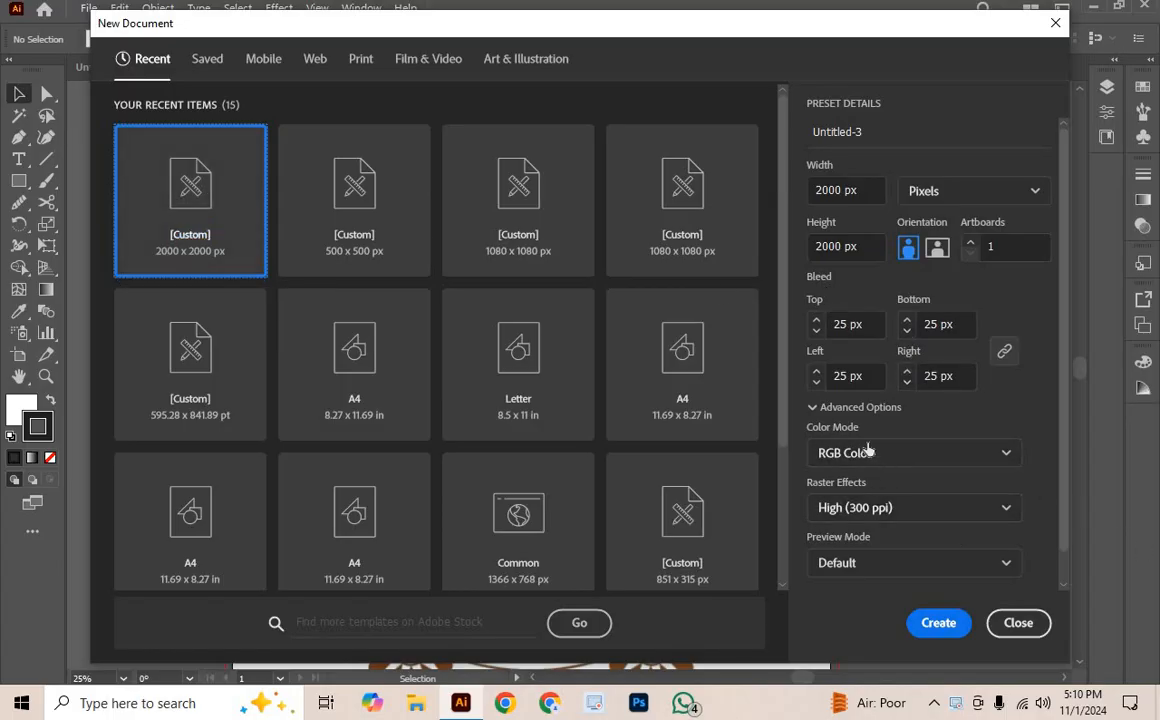
Step: Create a 2000 x 2000 px RGB document and draw a vertical line through the artboard's middle, extending past its upper and lower edges
{"action": "left_click", "coordinate": [955, 623]}
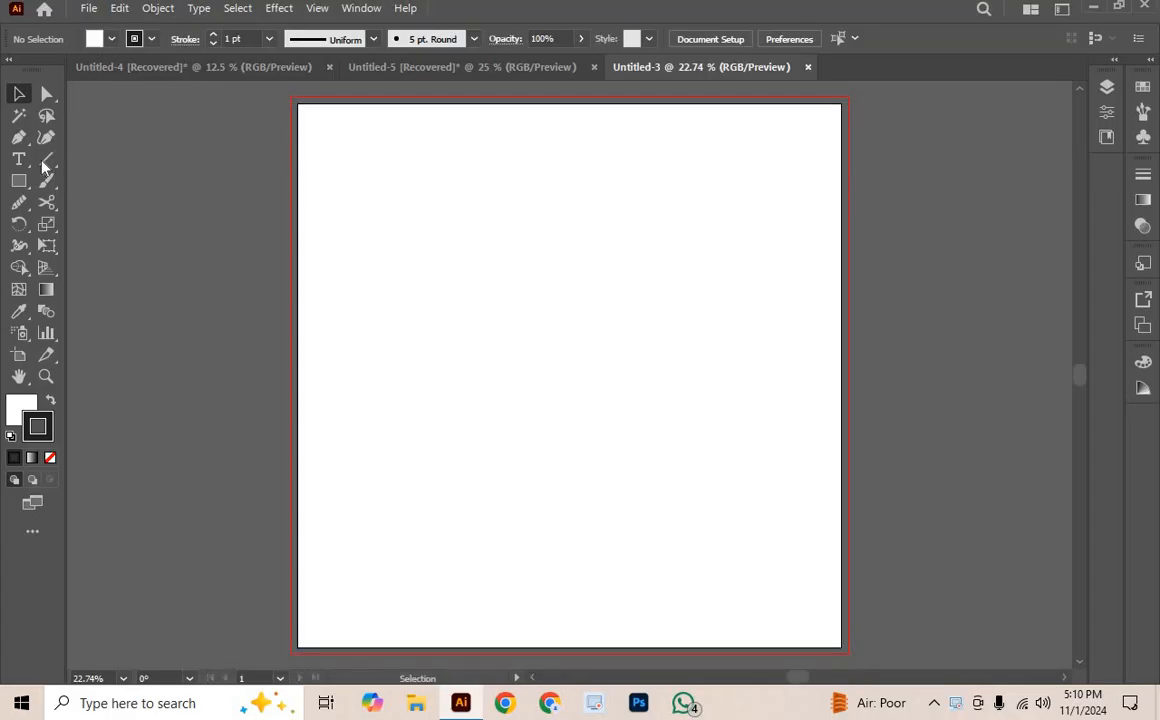
{"action": "left_click", "coordinate": [45, 162]}
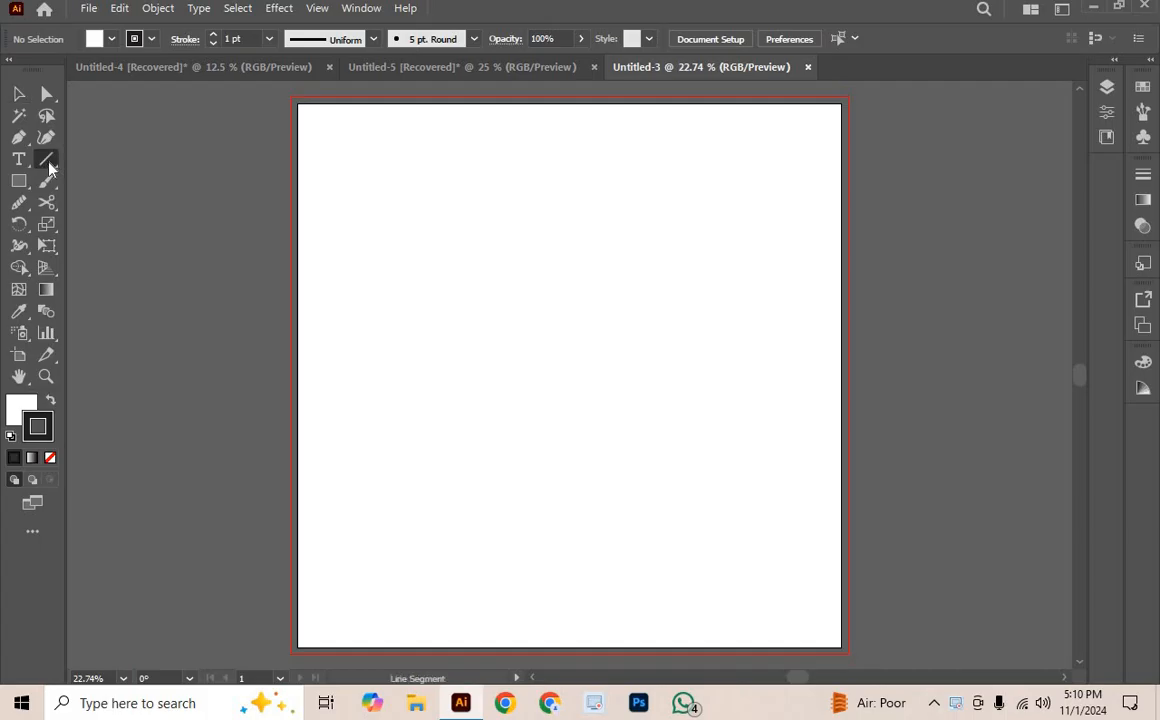
{"action": "right_click", "coordinate": [49, 167]}
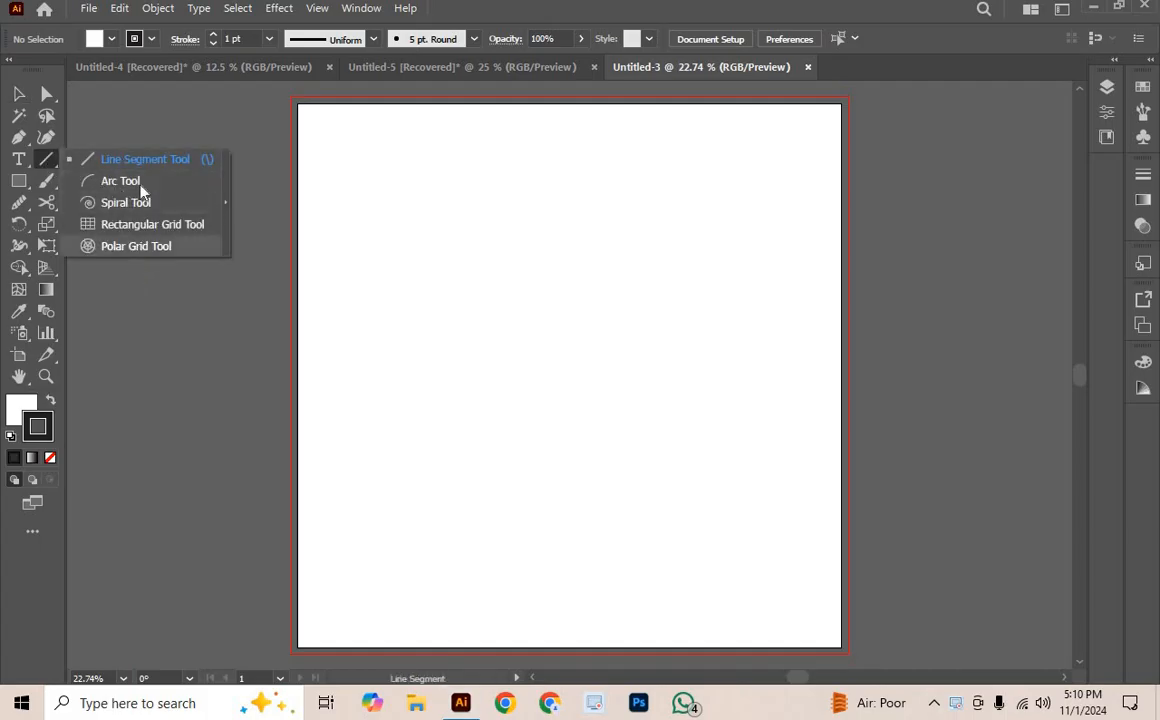
{"action": "left_click", "coordinate": [56, 172]}
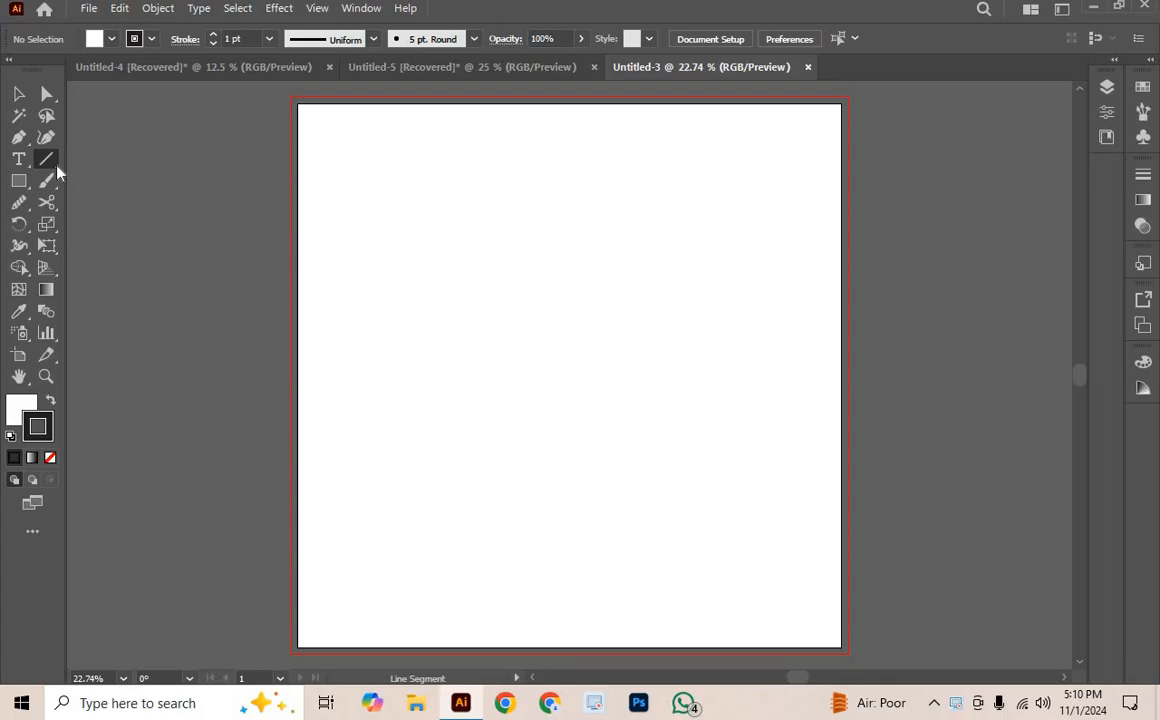
{"action": "right_click", "coordinate": [57, 172]}
{"action": "left_click", "coordinate": [111, 163]}
{"action": "scroll", "coordinate": [546, 201], "scroll_direction": "up", "scroll_amount": 1}
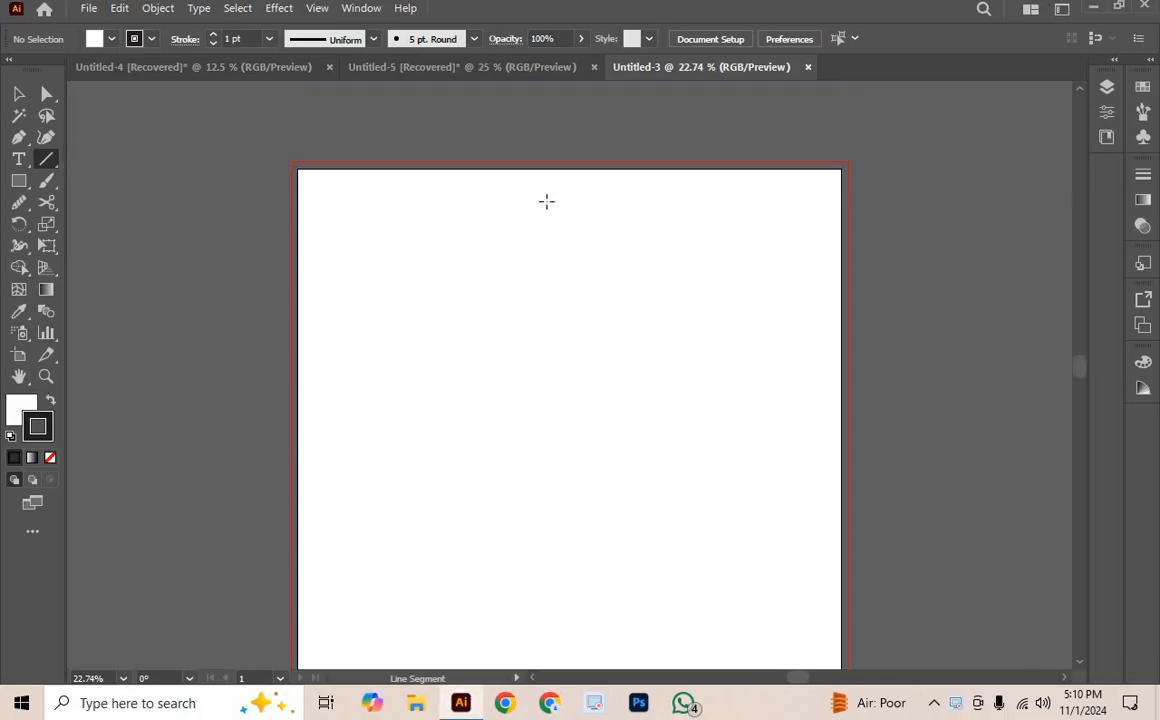
{"action": "mouse_move", "coordinate": [569, 100]}
{"action": "left_mouse_down"}
{"action": "mouse_move", "coordinate": [577, 337]}
{"action": "mouse_move", "coordinate": [612, 664]}
{"action": "mouse_move", "coordinate": [600, 664]}
{"action": "mouse_move", "coordinate": [601, 603]}
{"action": "left_mouse_up"}
{"action": "scroll", "coordinate": [676, 557], "scroll_direction": "up", "scroll_amount": 3}
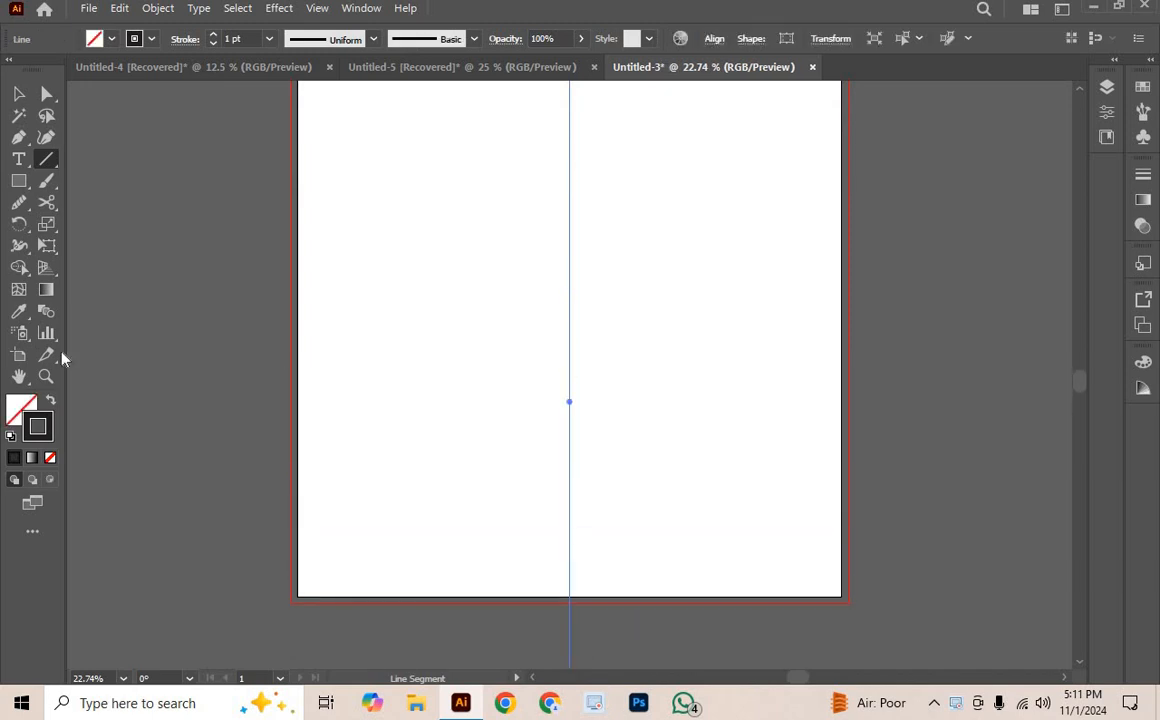
Step: Set the vertical line's stroke colour to the web colour #330000
{"action": "double_click", "coordinate": [32, 430]}
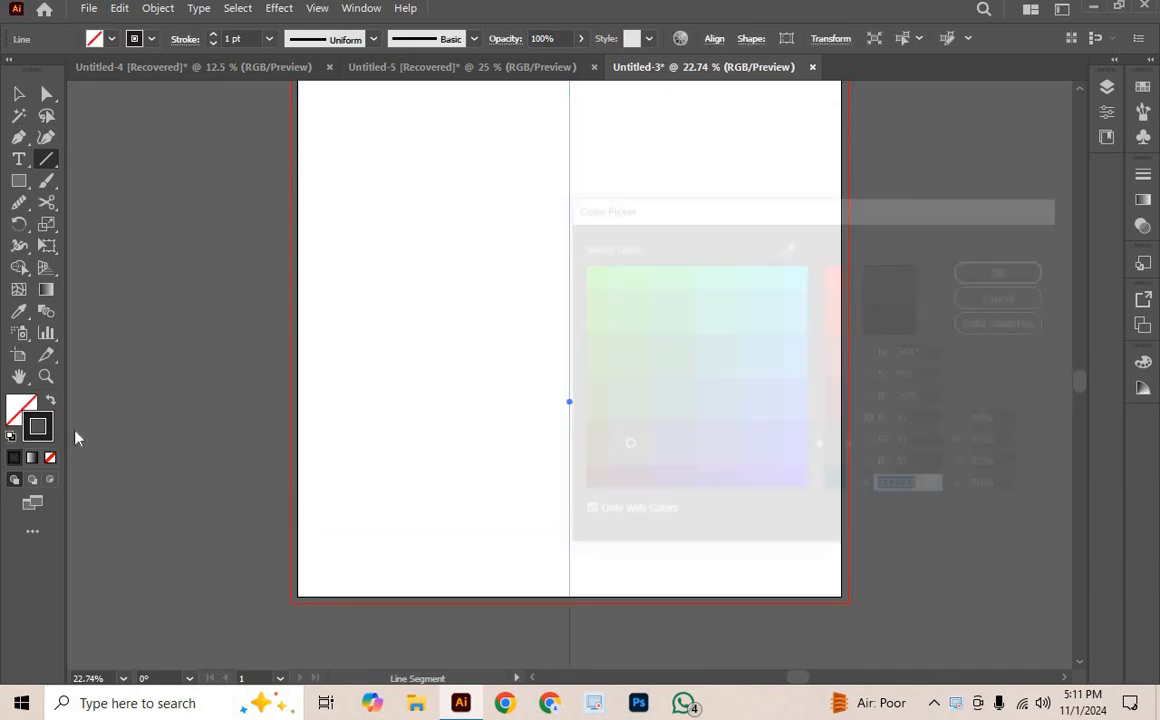
{"action": "left_click", "coordinate": [579, 489]}
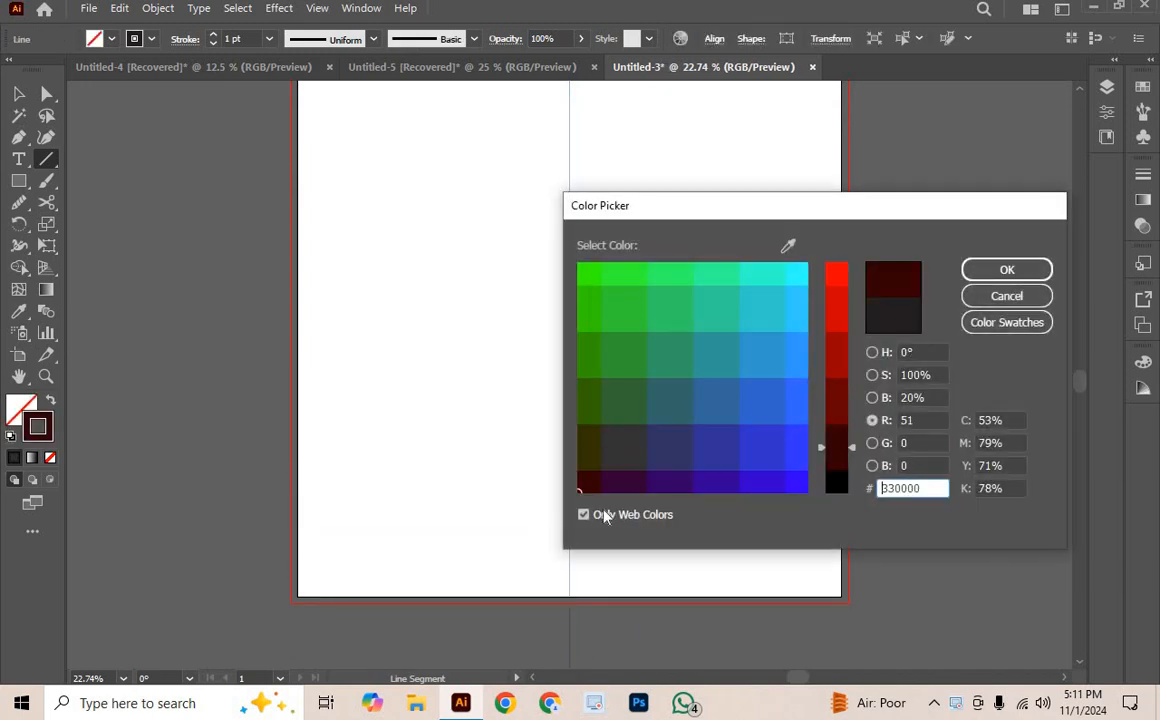
{"action": "left_click", "coordinate": [1040, 268]}
Step: Align the vertical line to the horizontal and vertical centre of the artboard
{"action": "scroll", "coordinate": [590, 210], "scroll_direction": "up", "scroll_amount": 2}
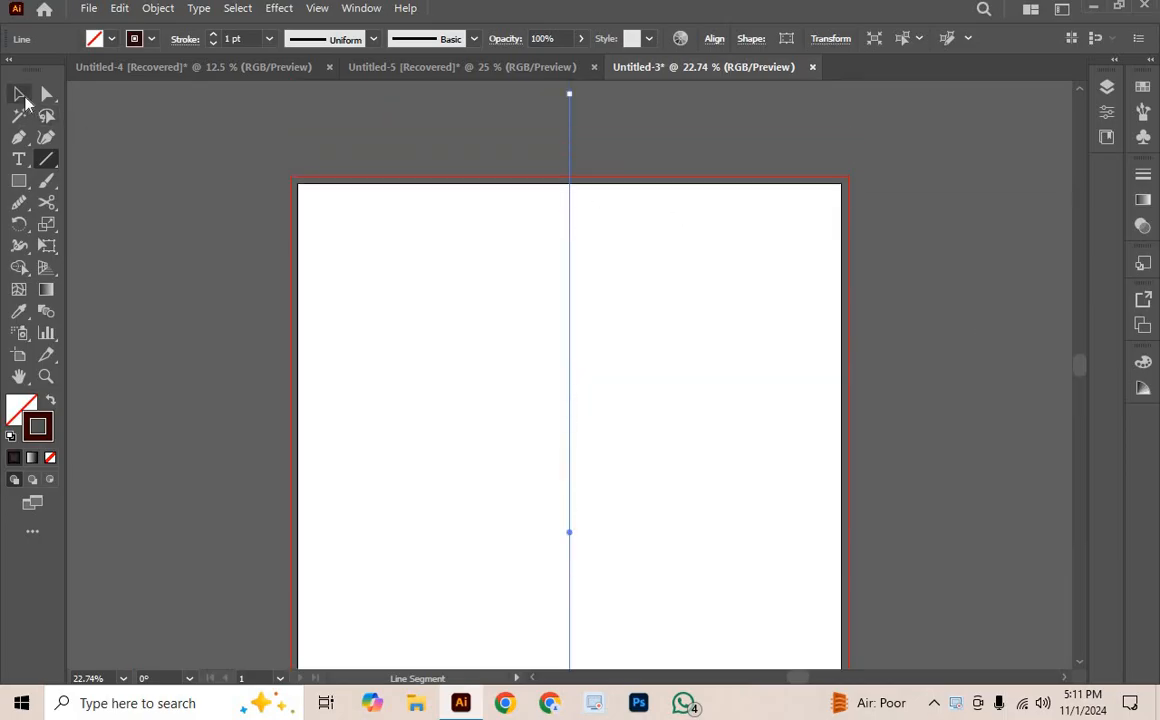
{"action": "left_click", "coordinate": [20, 92]}
{"action": "left_click", "coordinate": [714, 39]}
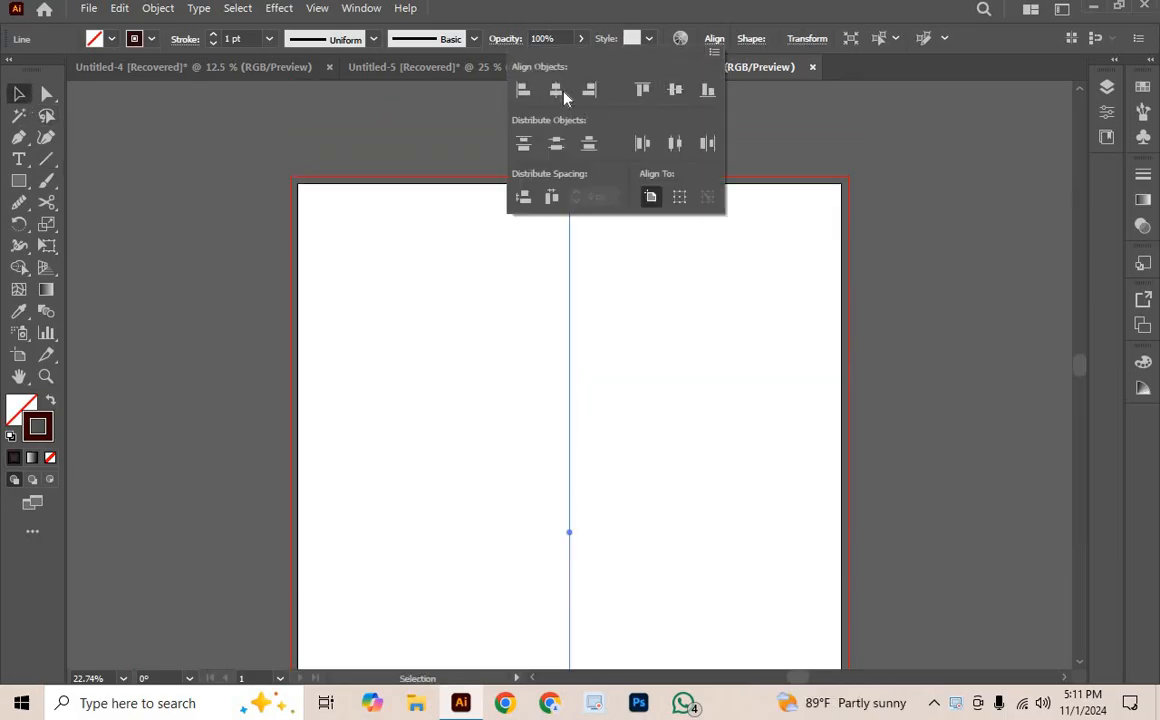
{"action": "left_click", "coordinate": [815, 210]}
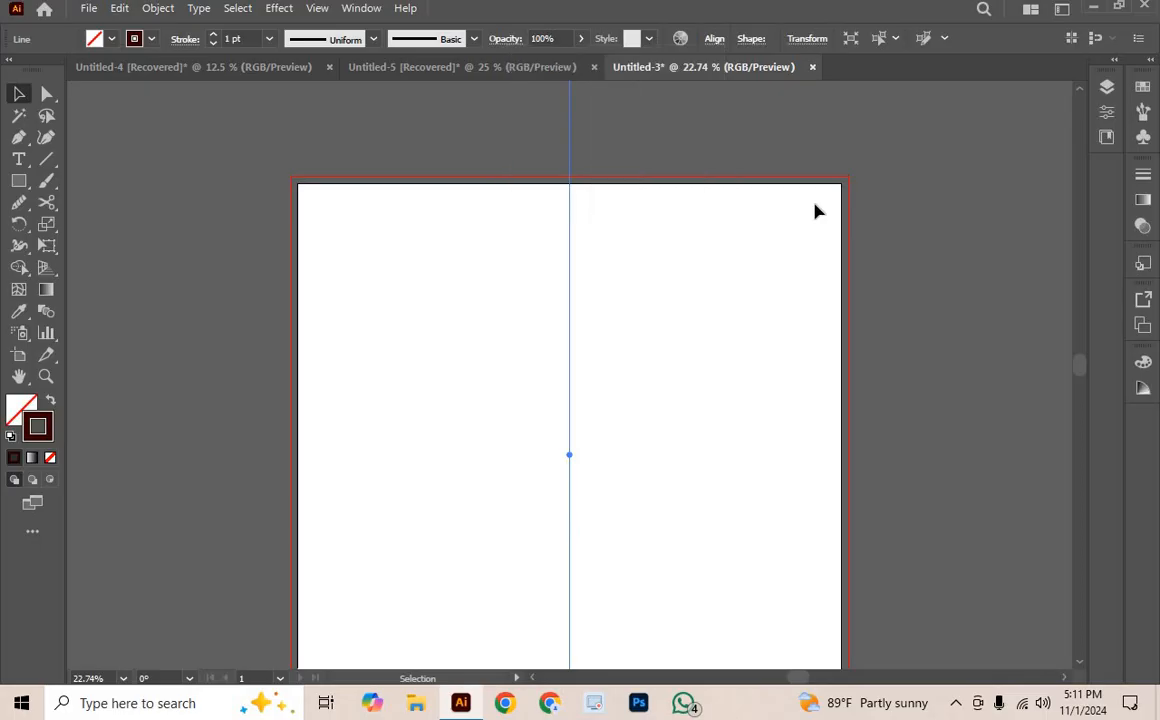
Step: Apply a Transform effect to the vertical line with a 15° rotation angle and 11 copies to form radial guides
{"action": "key", "text": "ctrl+minus"}
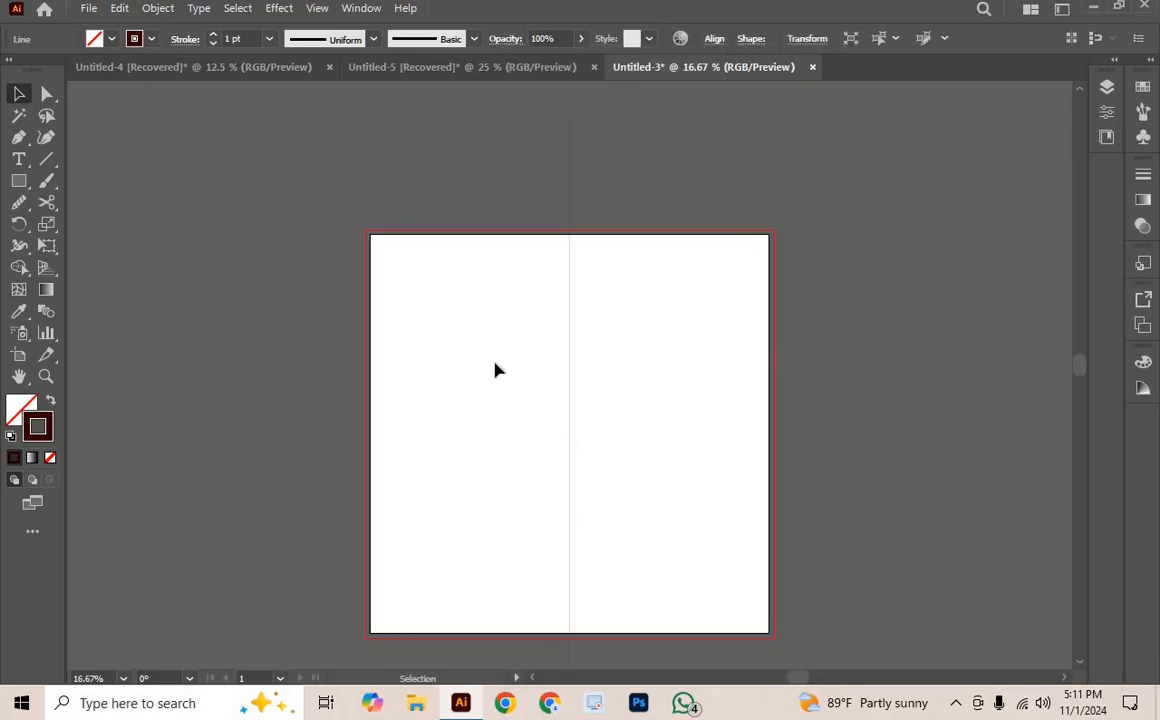
{"action": "left_click_drag", "start_coordinate": [417, 85], "coordinate": [688, 408]}
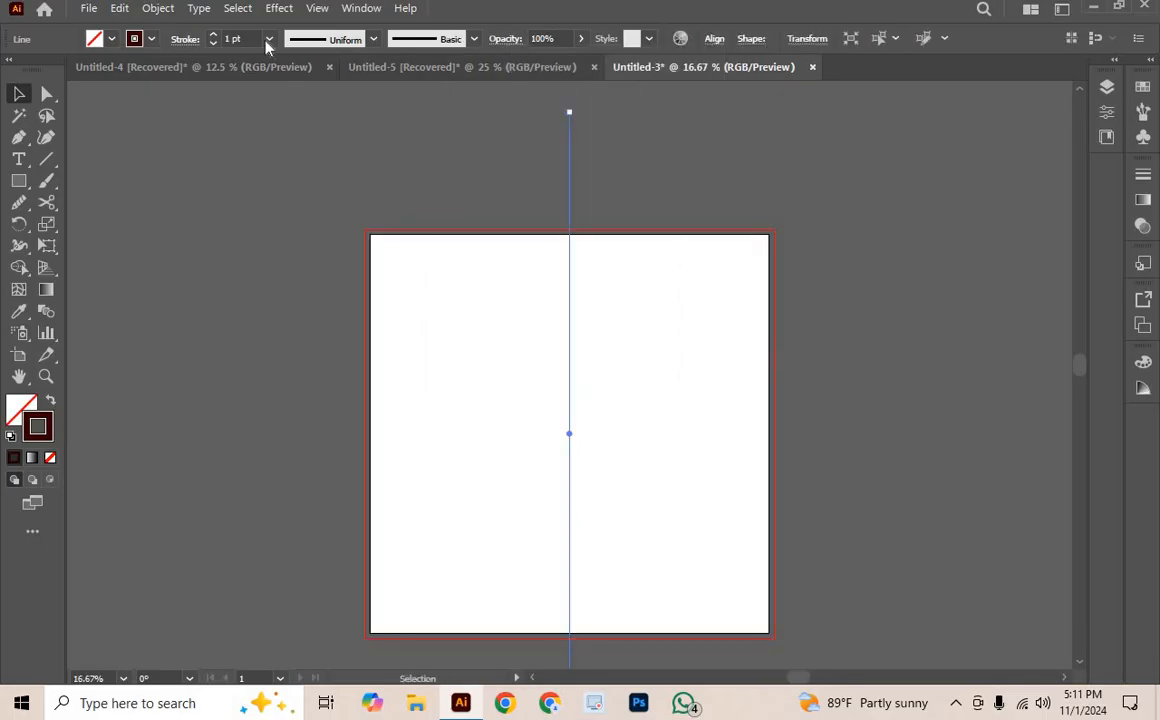
{"action": "left_click", "coordinate": [278, 9]}
{"action": "mouse_move", "coordinate": [367, 161]}
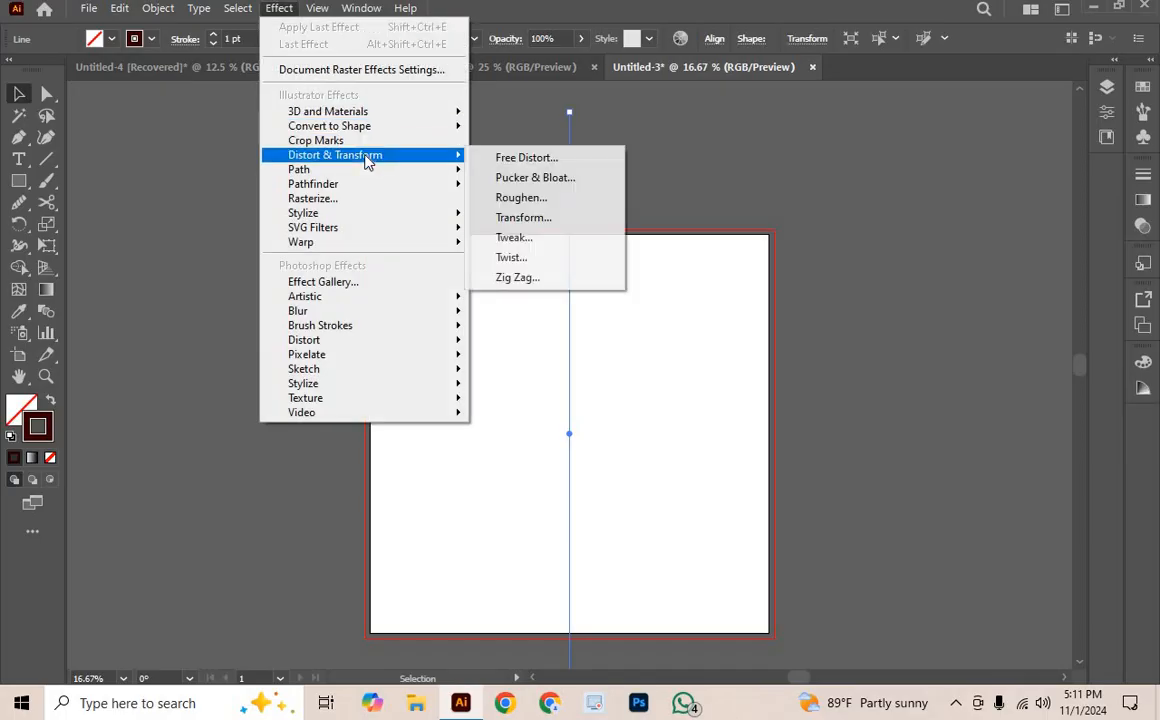
{"action": "left_click", "coordinate": [525, 217]}
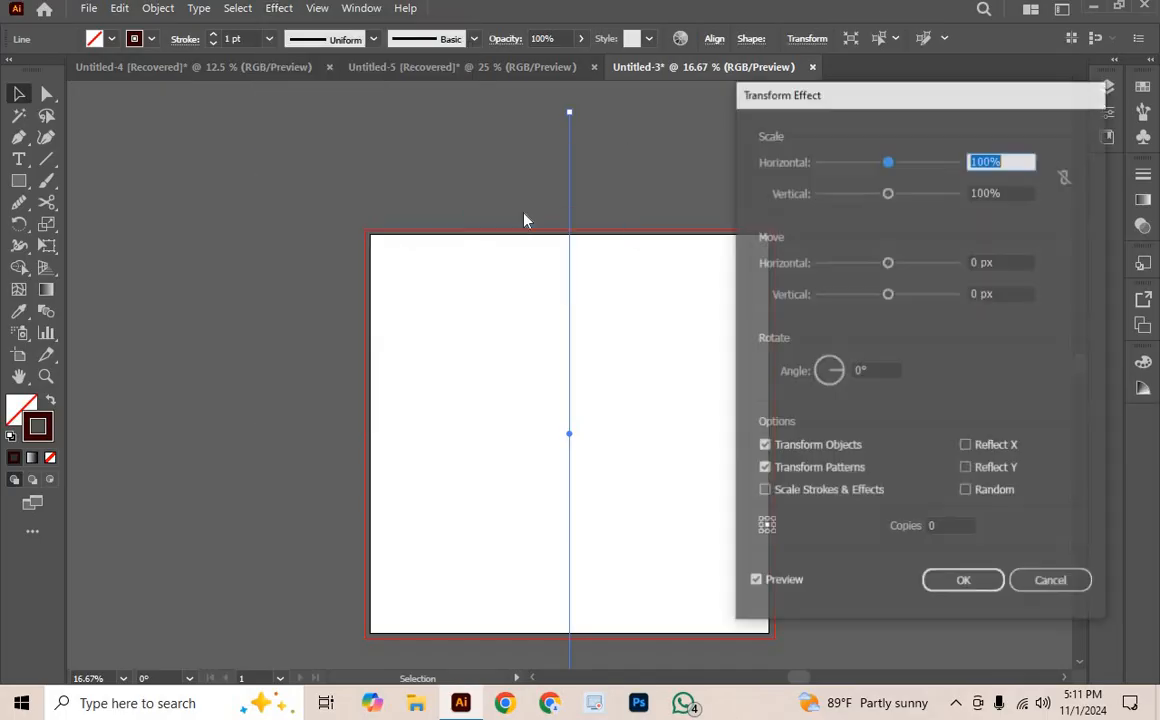
{"action": "left_click", "coordinate": [876, 370]}
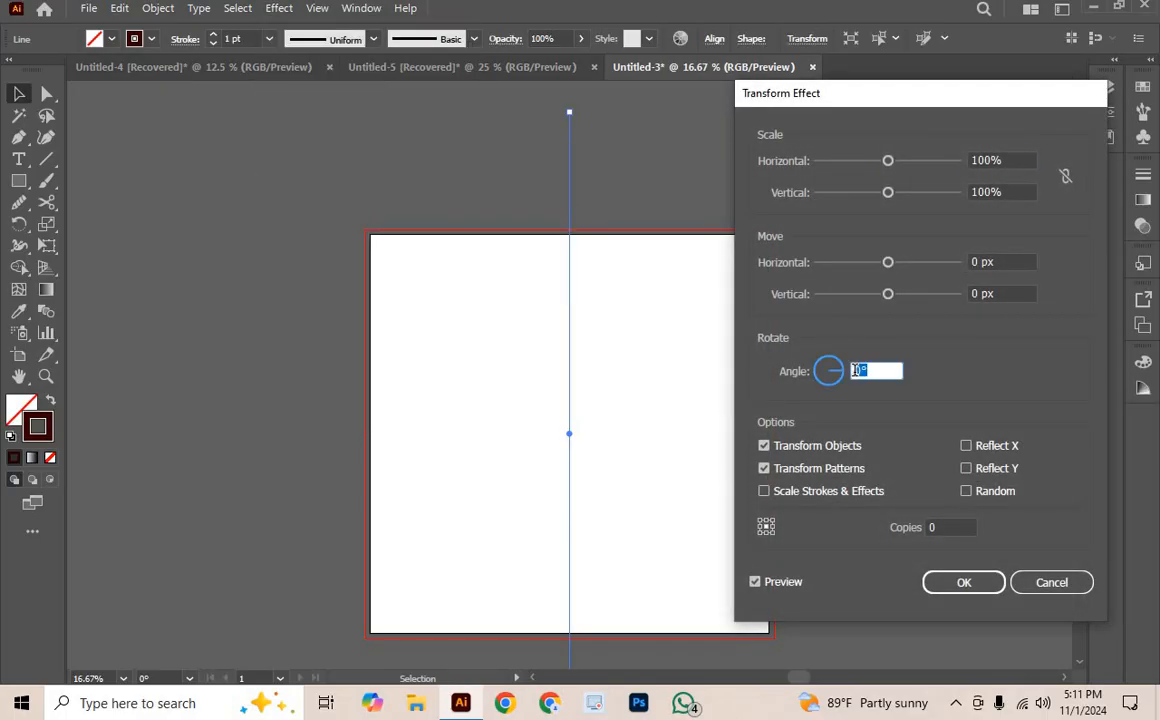
{"action": "type", "text": "15"}
{"action": "key", "text": "Tab"}
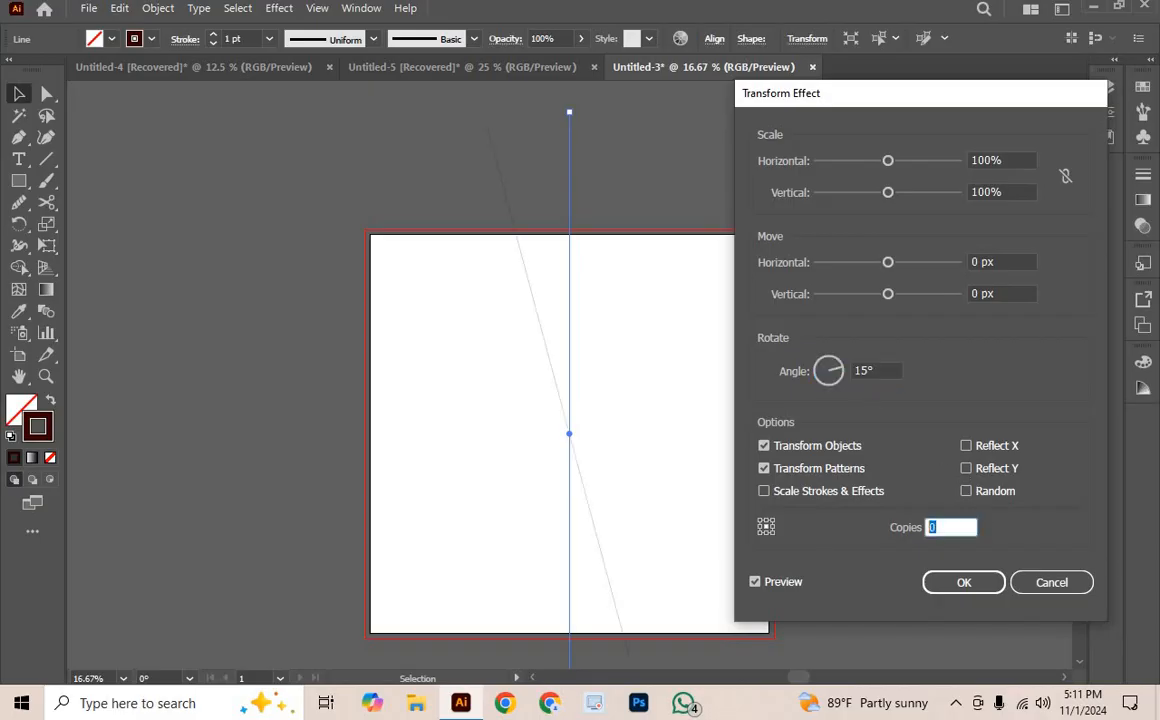
{"action": "type", "text": "11"}
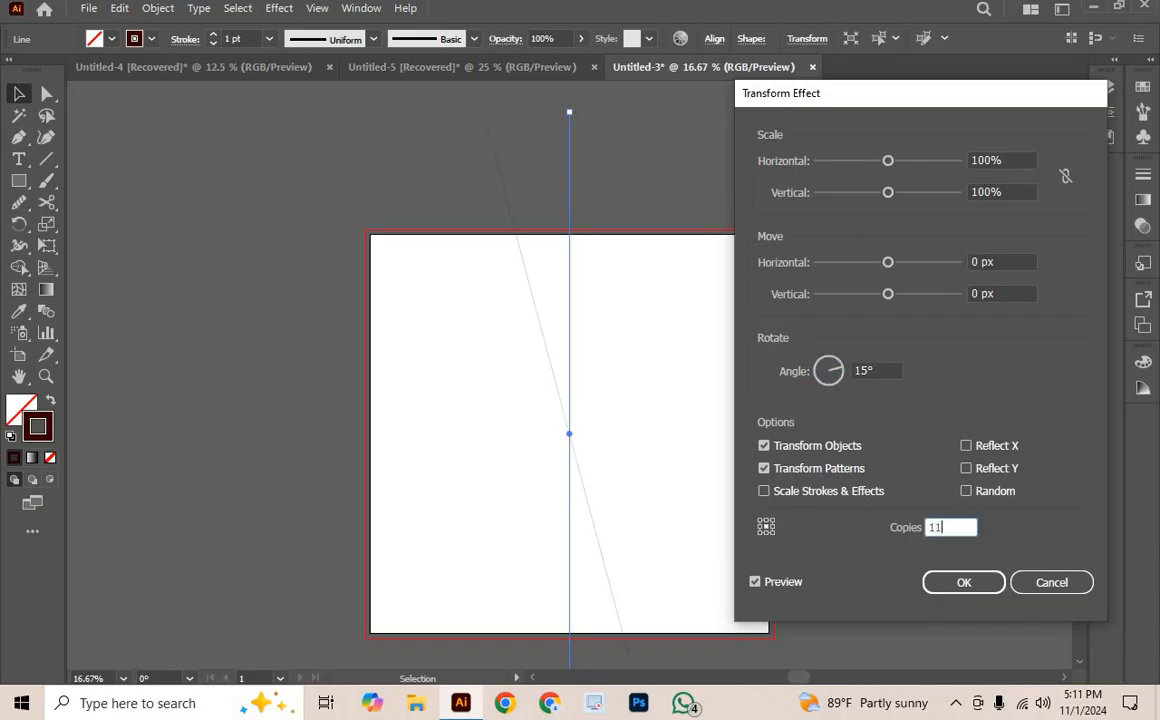
{"action": "left_click", "coordinate": [935, 583]}
{"action": "scroll", "coordinate": [836, 486], "scroll_direction": "down", "scroll_amount": 2}
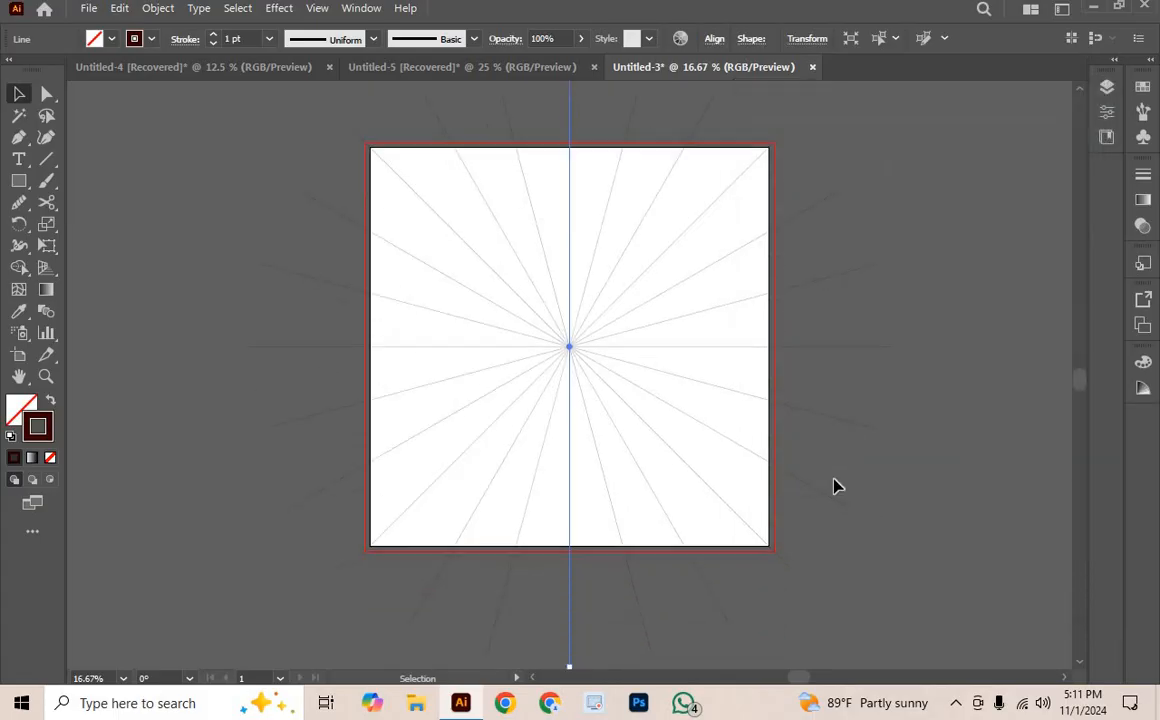
{"action": "left_click", "coordinate": [836, 486]}
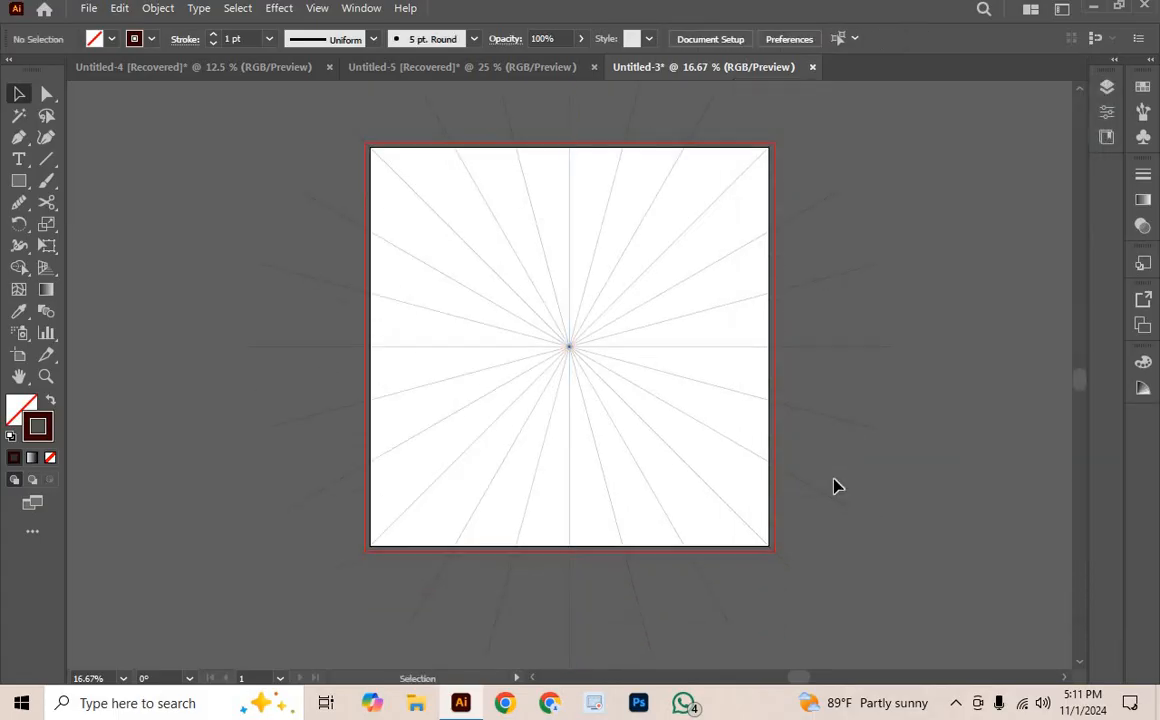
Step: Lock Layer 1 holding the radial guide lines and add a new layer above it
{"action": "scroll", "coordinate": [447, 188], "scroll_direction": "up", "scroll_amount": 2}
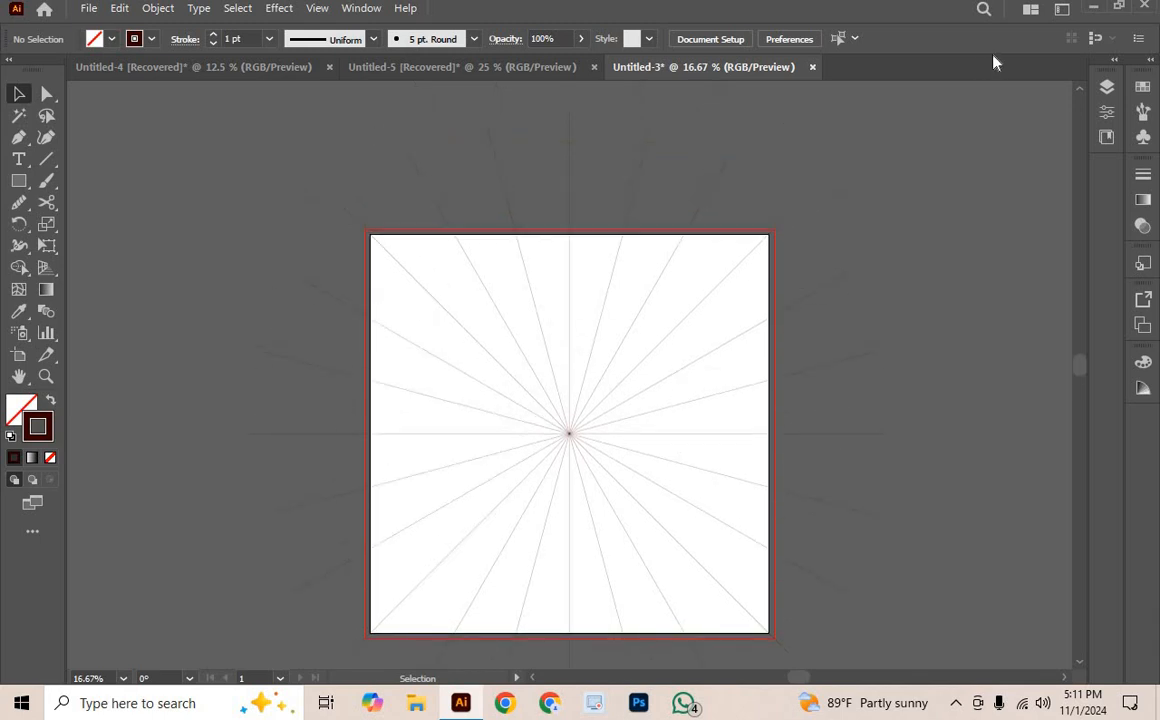
{"action": "left_click", "coordinate": [1106, 88]}
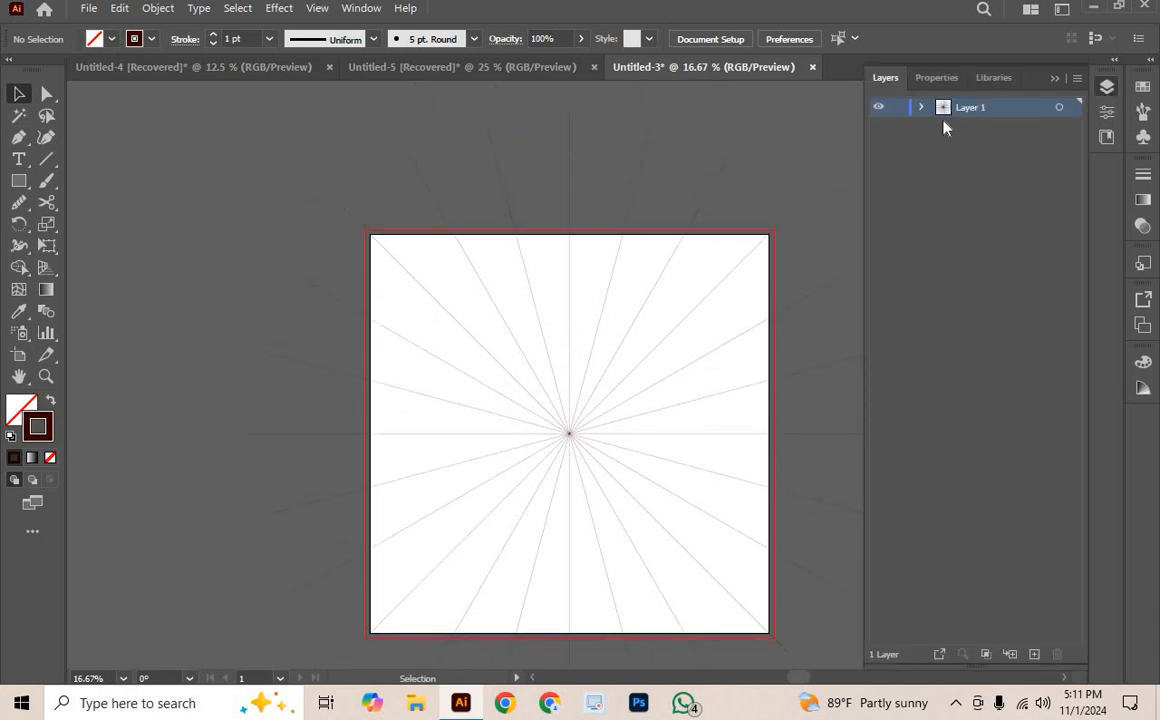
{"action": "left_click", "coordinate": [896, 112]}
{"action": "scroll", "coordinate": [533, 344], "scroll_direction": "down", "scroll_amount": 3}
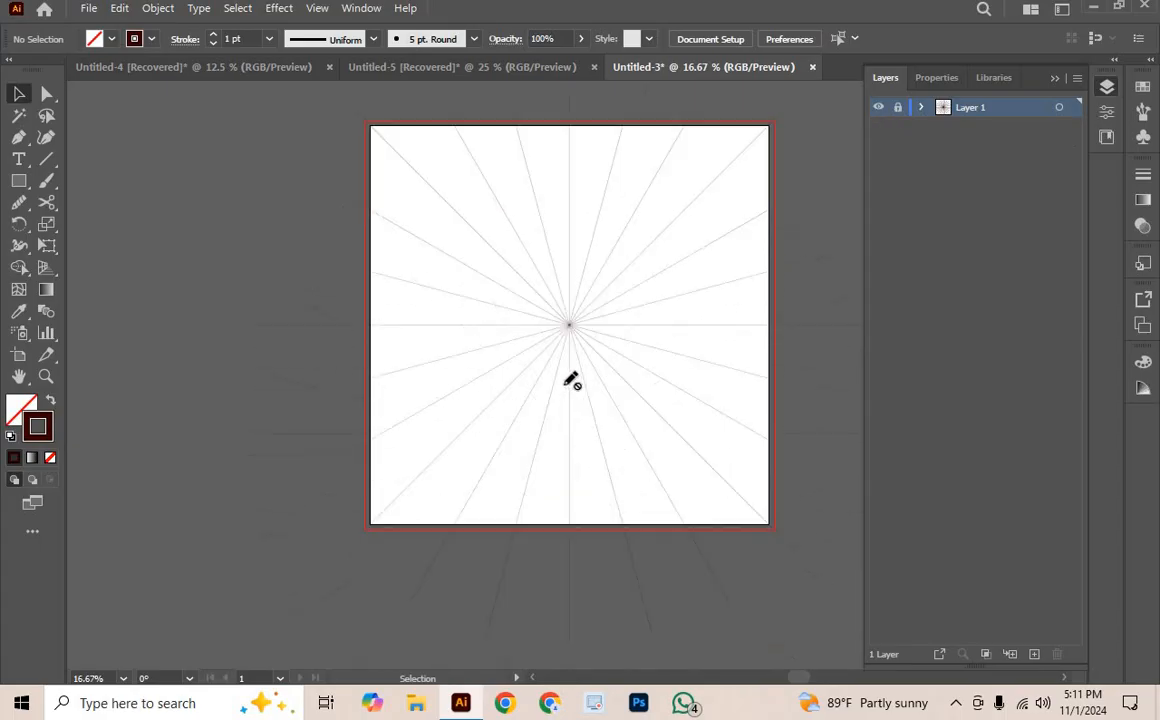
{"action": "scroll", "coordinate": [572, 380], "scroll_direction": "up", "scroll_amount": 1}
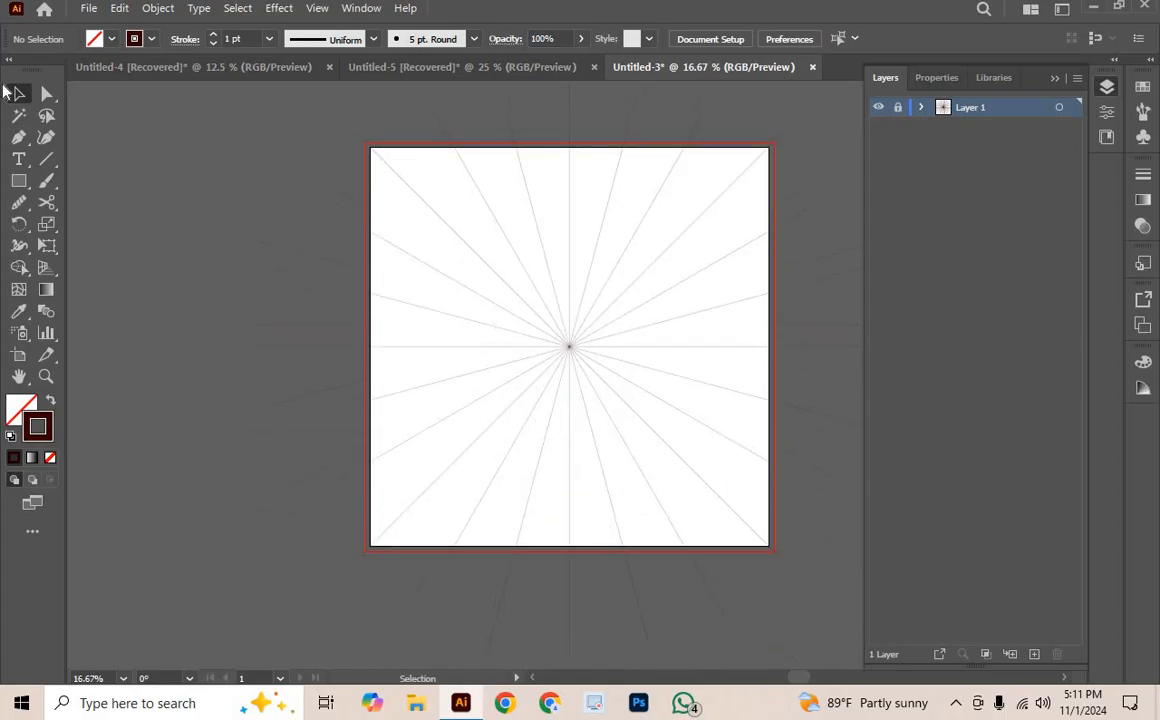
{"action": "left_click", "coordinate": [1034, 655]}
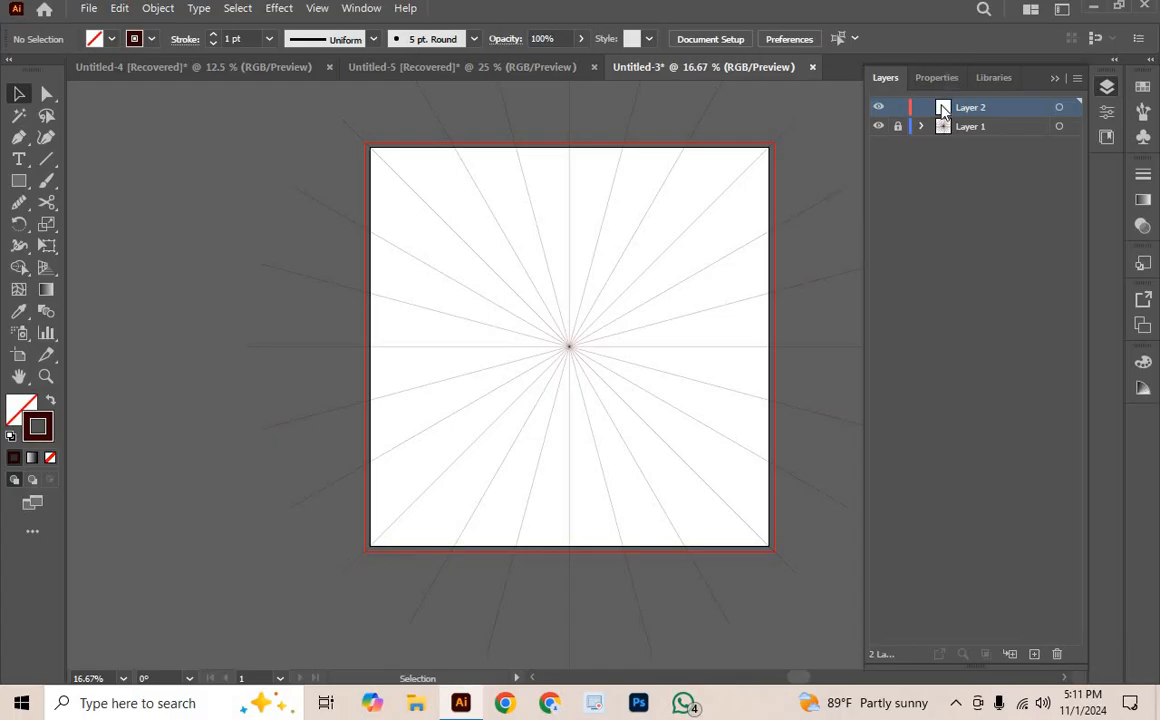
Step: Draw a vertical line on Layer 2 through the centre of the radial guides, extending beyond the artboard at both ends
{"action": "scroll", "coordinate": [645, 284], "scroll_direction": "up", "scroll_amount": 4}
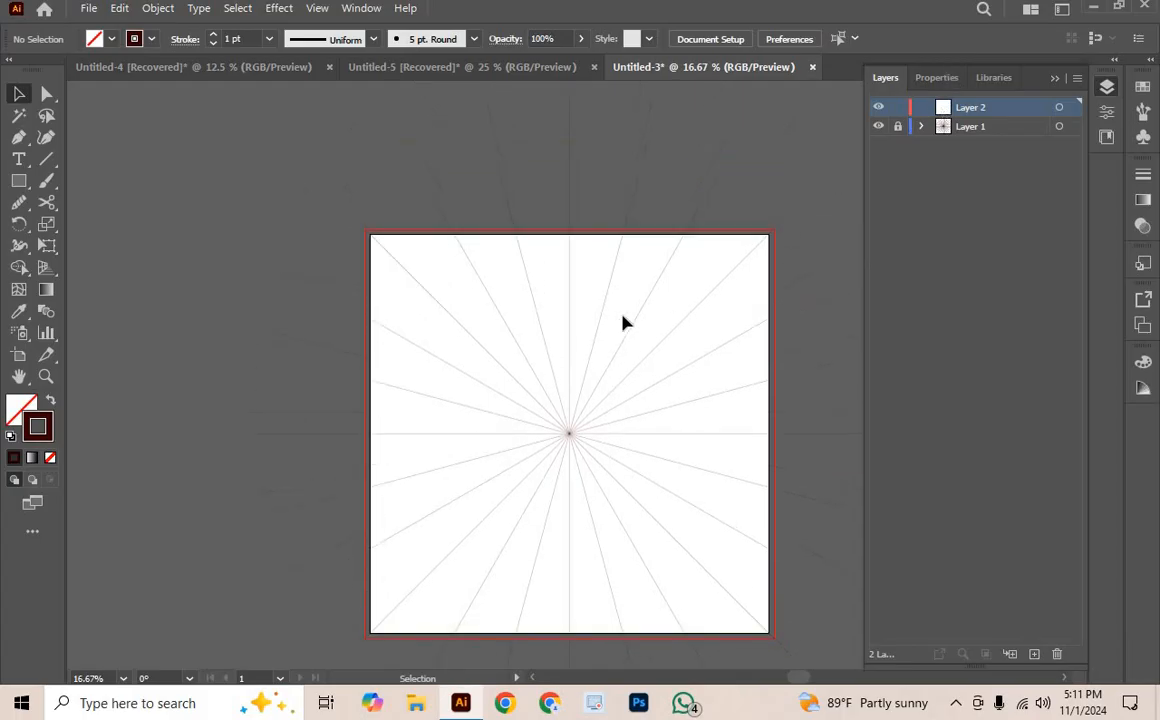
{"action": "left_click_drag", "start_coordinate": [614, 311], "coordinate": [620, 253]}
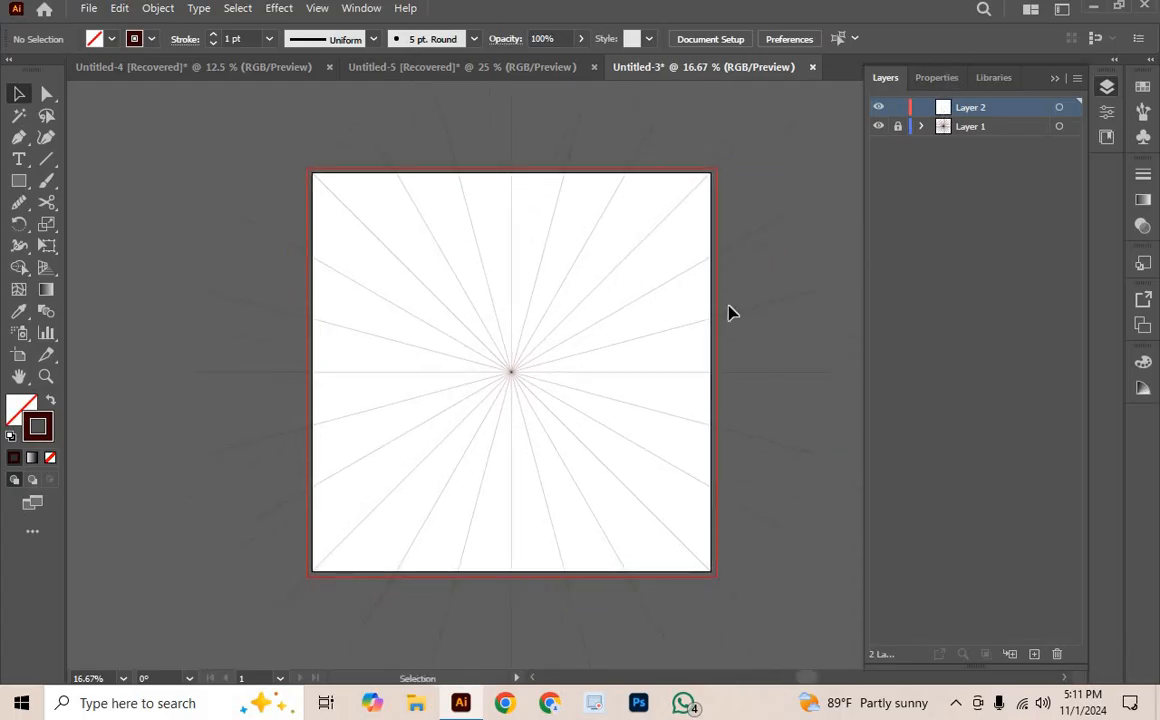
{"action": "left_click", "coordinate": [47, 159]}
{"action": "scroll", "coordinate": [513, 112], "scroll_direction": "up", "scroll_amount": 2}
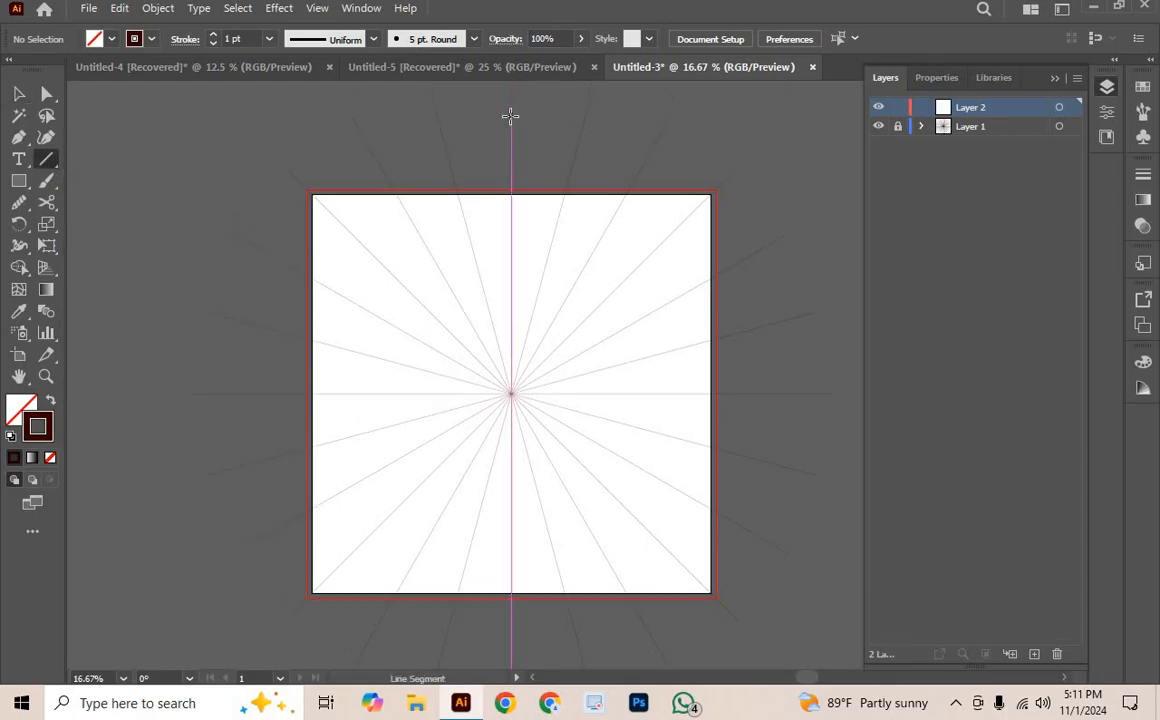
{"action": "left_click_drag", "start_coordinate": [510, 137], "coordinate": [548, 428]}
{"action": "scroll", "coordinate": [549, 422], "scroll_direction": "up", "scroll_amount": 5}
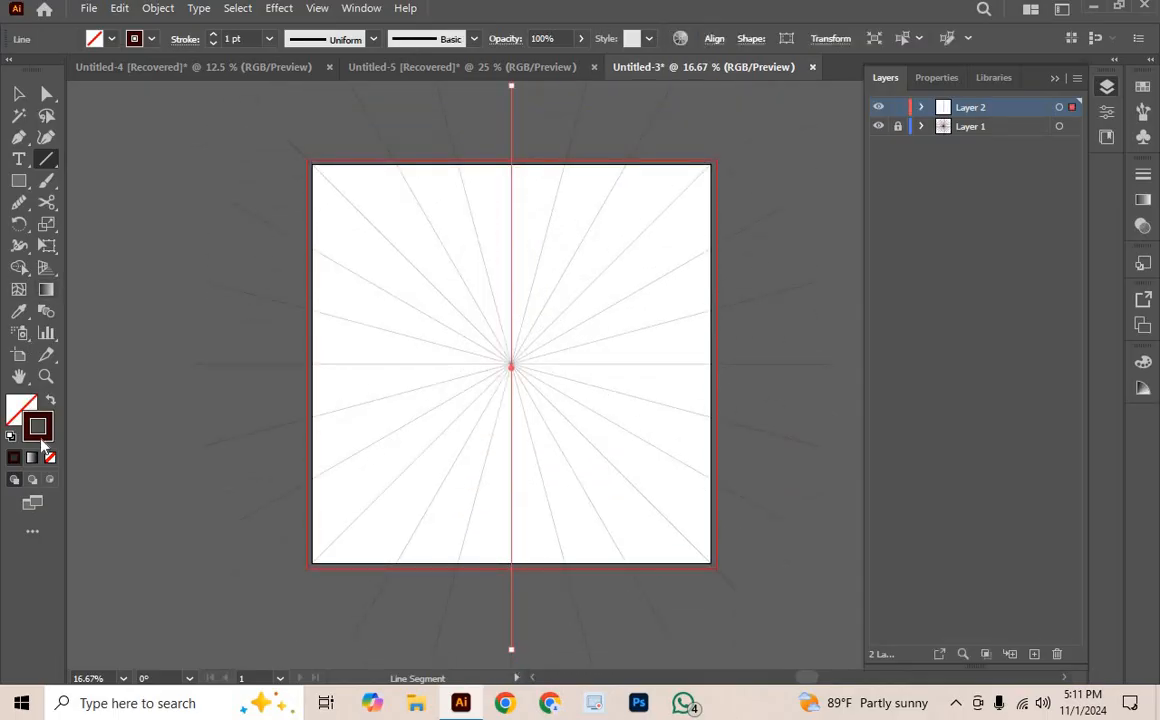
Step: Turn off the web-colours restriction and set the new line's stroke colour to magenta #dd28ff
{"action": "double_click", "coordinate": [40, 438]}
{"action": "left_click_drag", "start_coordinate": [841, 474], "coordinate": [841, 500]}
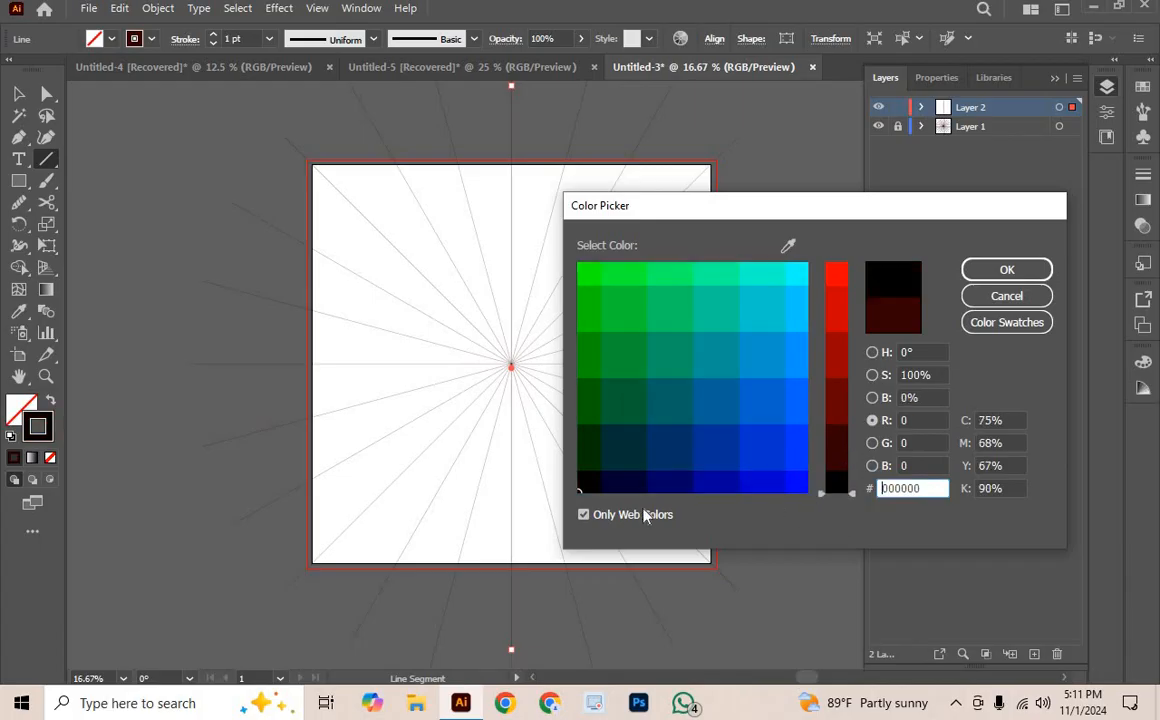
{"action": "left_click", "coordinate": [588, 516]}
{"action": "left_click_drag", "start_coordinate": [839, 388], "coordinate": [843, 296]}
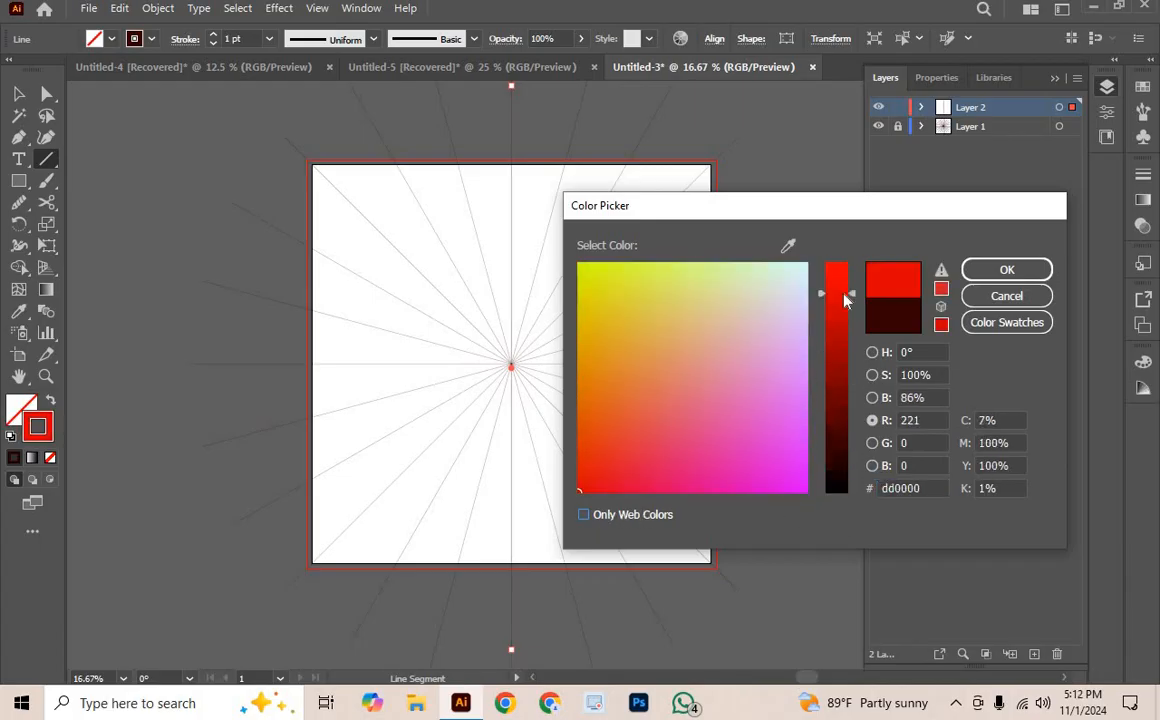
{"action": "left_click", "coordinate": [805, 453]}
{"action": "left_click", "coordinate": [1006, 269]}
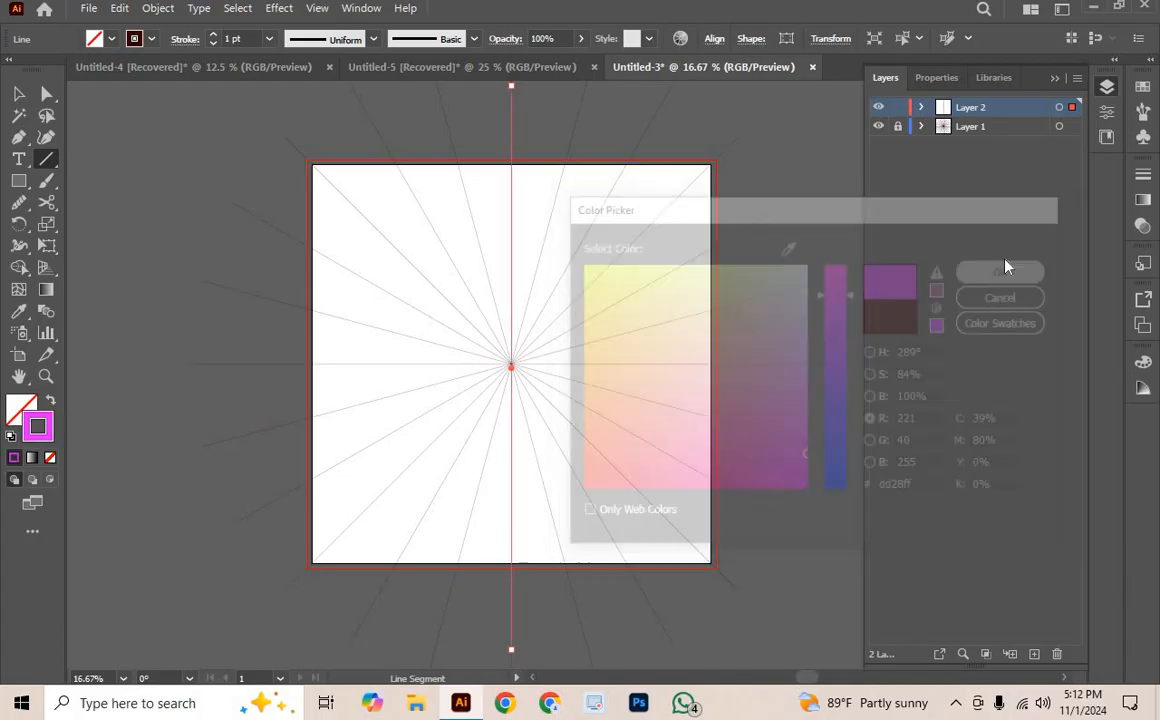
Step: Align the magenta vertical line to the artboard's vertical centre
{"action": "left_click", "coordinate": [18, 93]}
{"action": "left_click", "coordinate": [140, 150]}
{"action": "scroll", "coordinate": [410, 272], "scroll_direction": "up", "scroll_amount": 2}
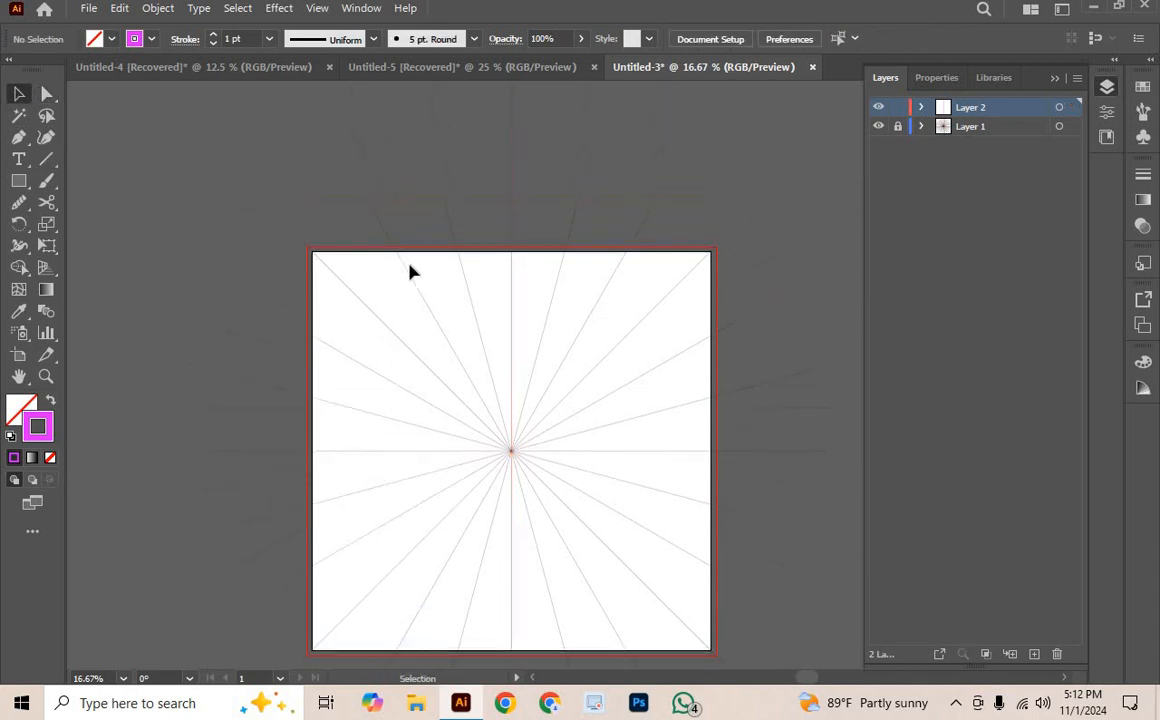
{"action": "left_click", "coordinate": [511, 350]}
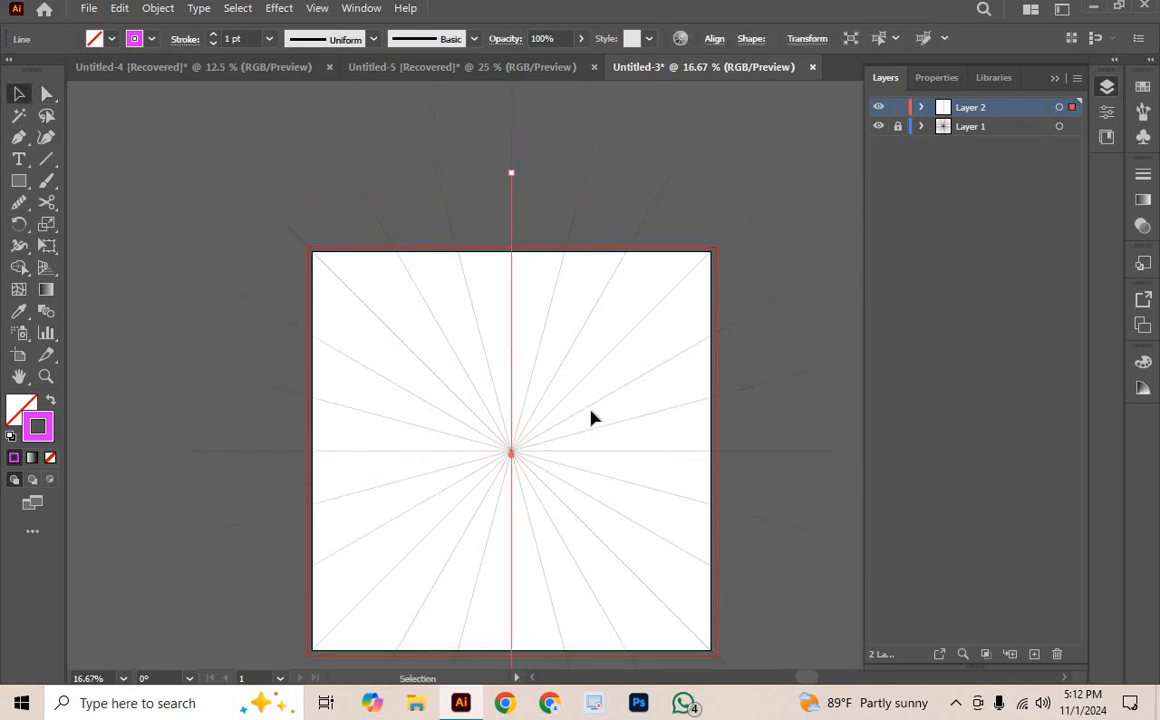
{"action": "left_click", "coordinate": [713, 39]}
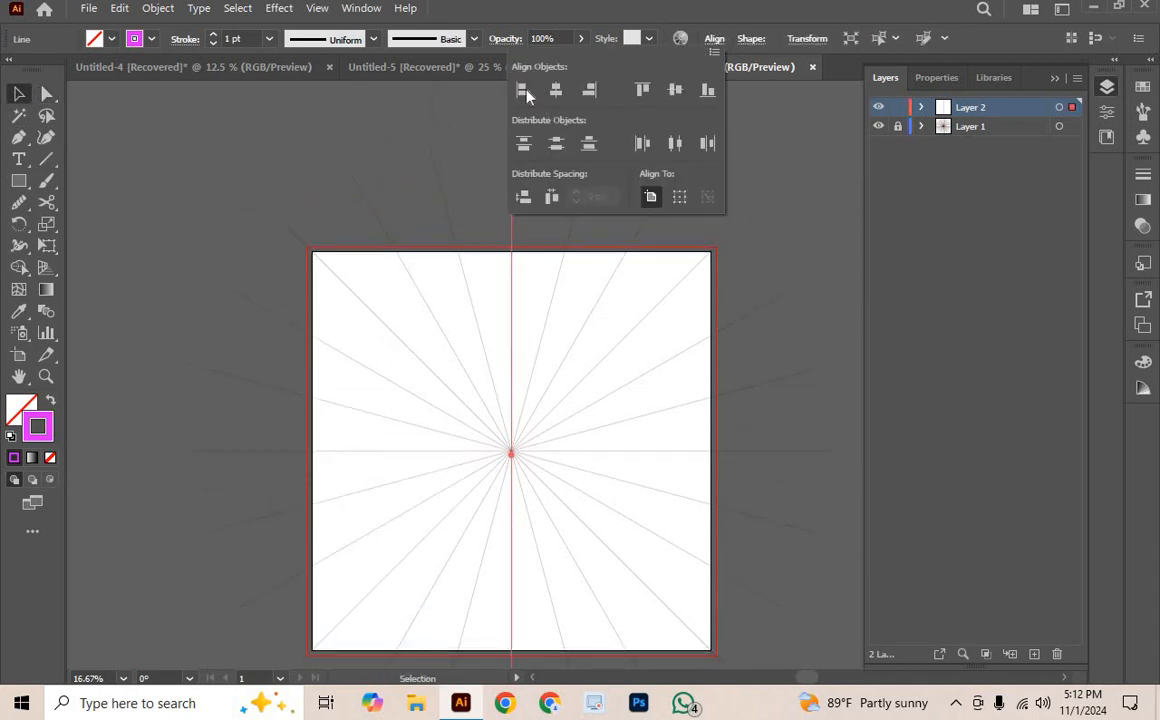
{"action": "left_click", "coordinate": [678, 93]}
{"action": "left_click", "coordinate": [836, 220]}
{"action": "scroll", "coordinate": [834, 225], "scroll_direction": "down", "scroll_amount": 2}
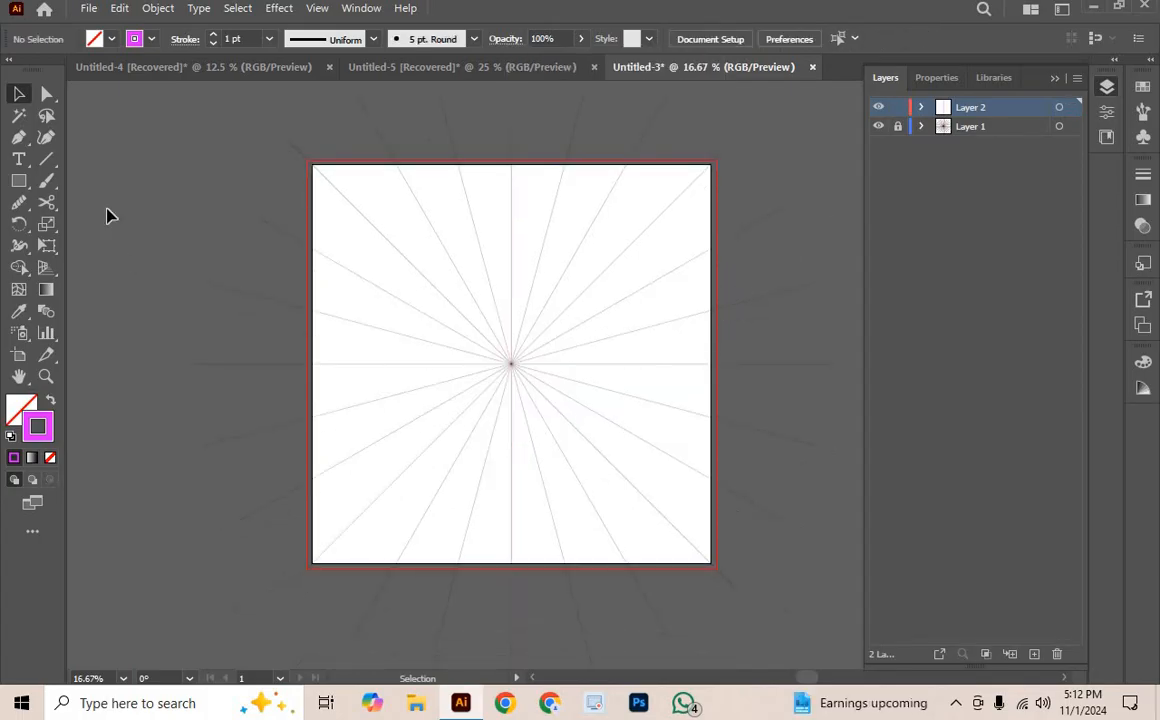
Step: Draw a horizontal line on Layer 2 through the centre of the radial guides, extending beyond the artboard at both ends
{"action": "left_click", "coordinate": [45, 162]}
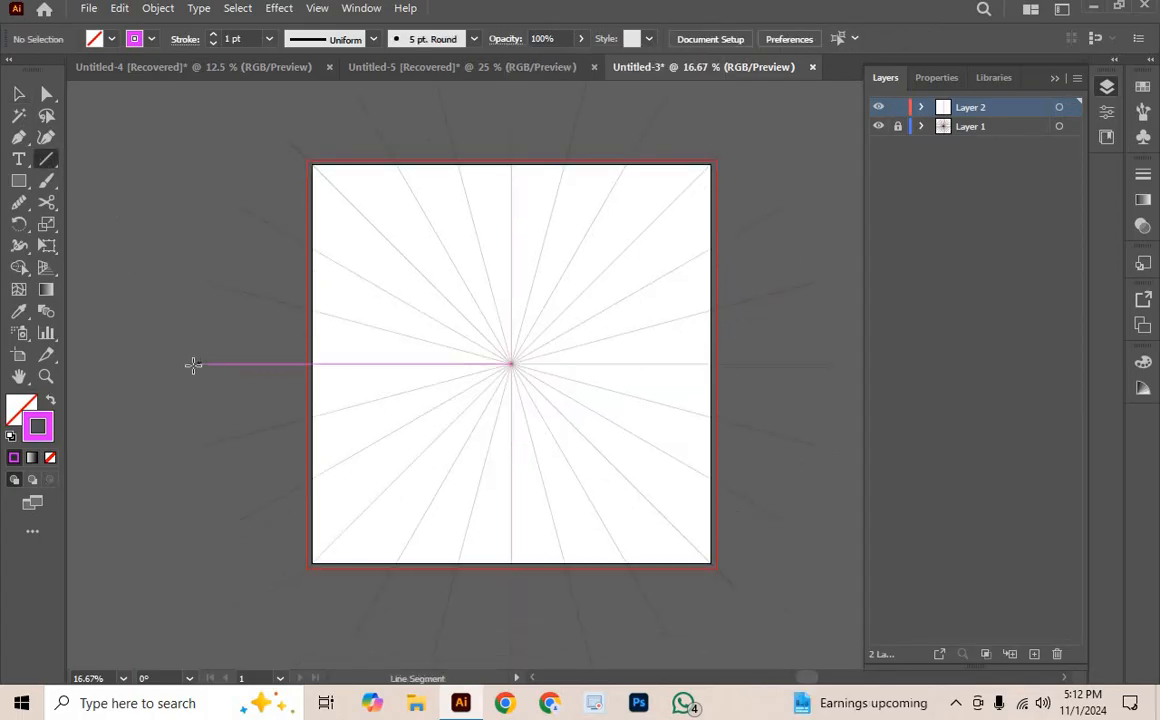
{"action": "left_click_drag", "start_coordinate": [192, 364], "coordinate": [497, 364]}
{"action": "left_click", "coordinate": [615, 401]}
{"action": "left_click_drag", "start_coordinate": [177, 364], "coordinate": [859, 364]}
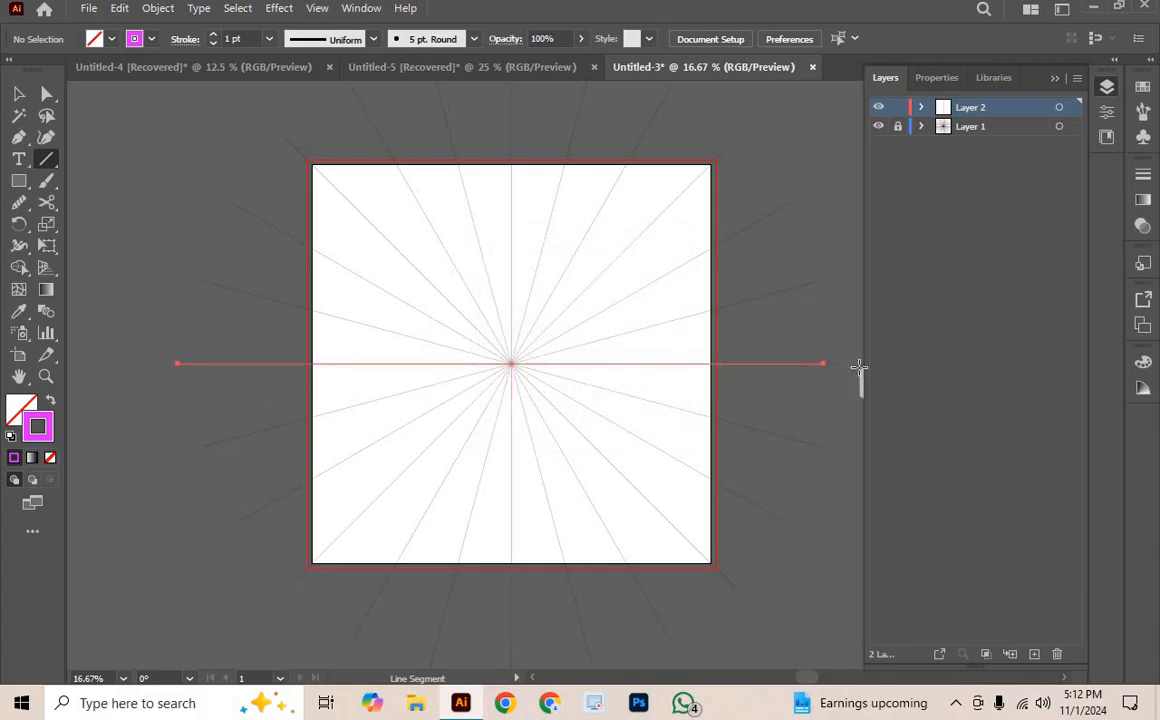
Step: Centre the horizontal line on the artboard, and align the centres of the horizontal and vertical lines with each other
{"action": "left_click", "coordinate": [19, 93]}
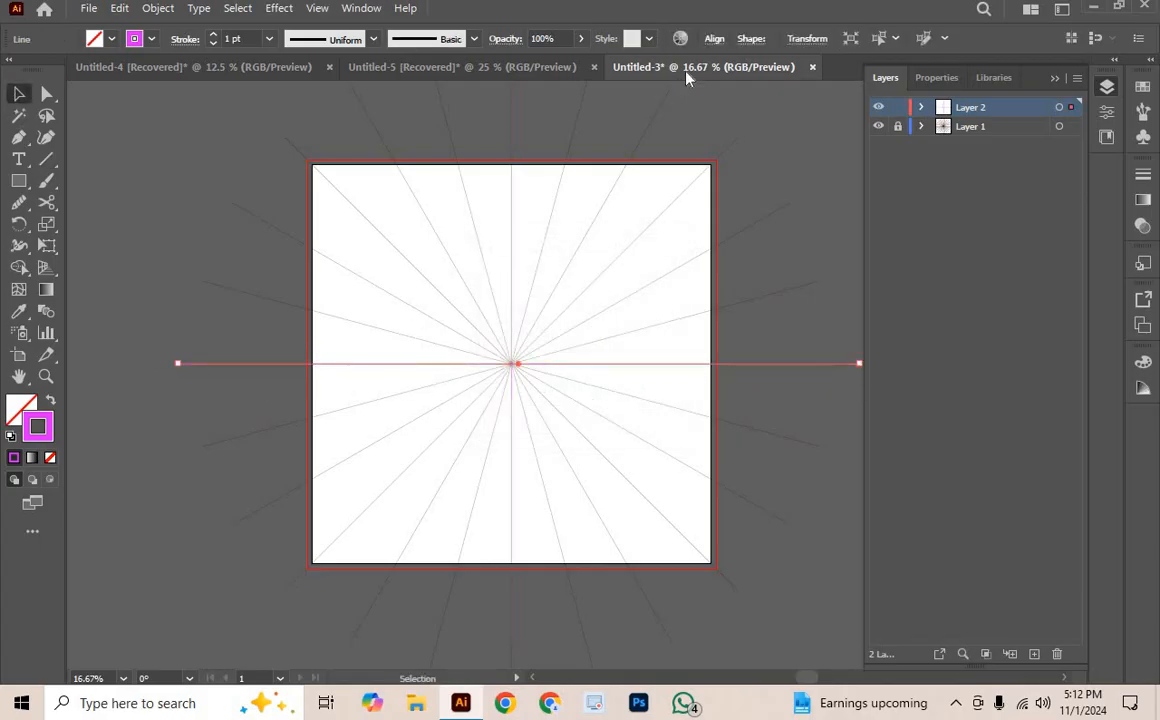
{"action": "left_click", "coordinate": [714, 39]}
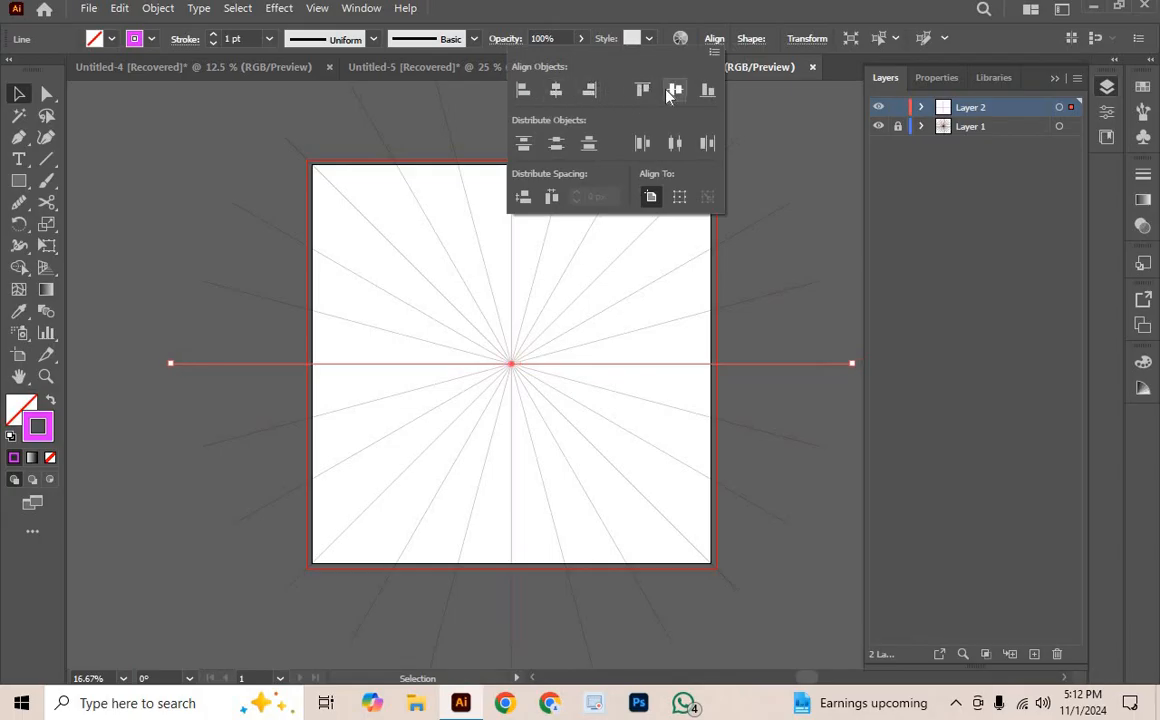
{"action": "left_click", "coordinate": [223, 205]}
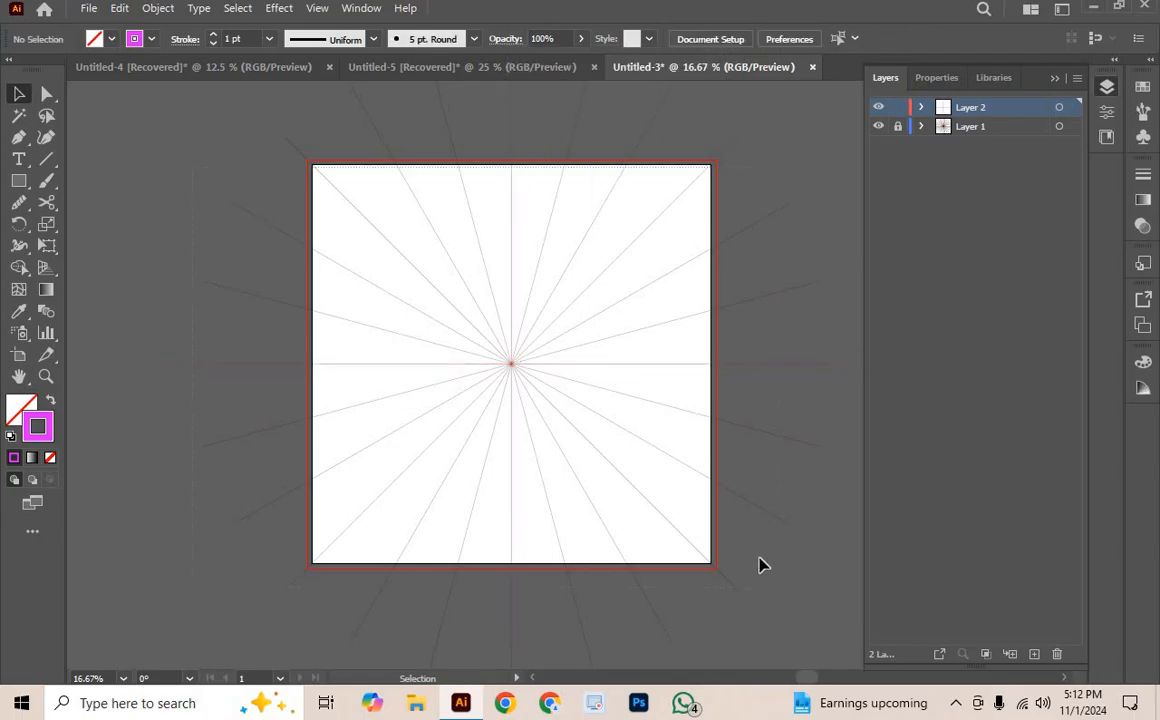
{"action": "left_click_drag", "start_coordinate": [759, 562], "coordinate": [752, 330]}
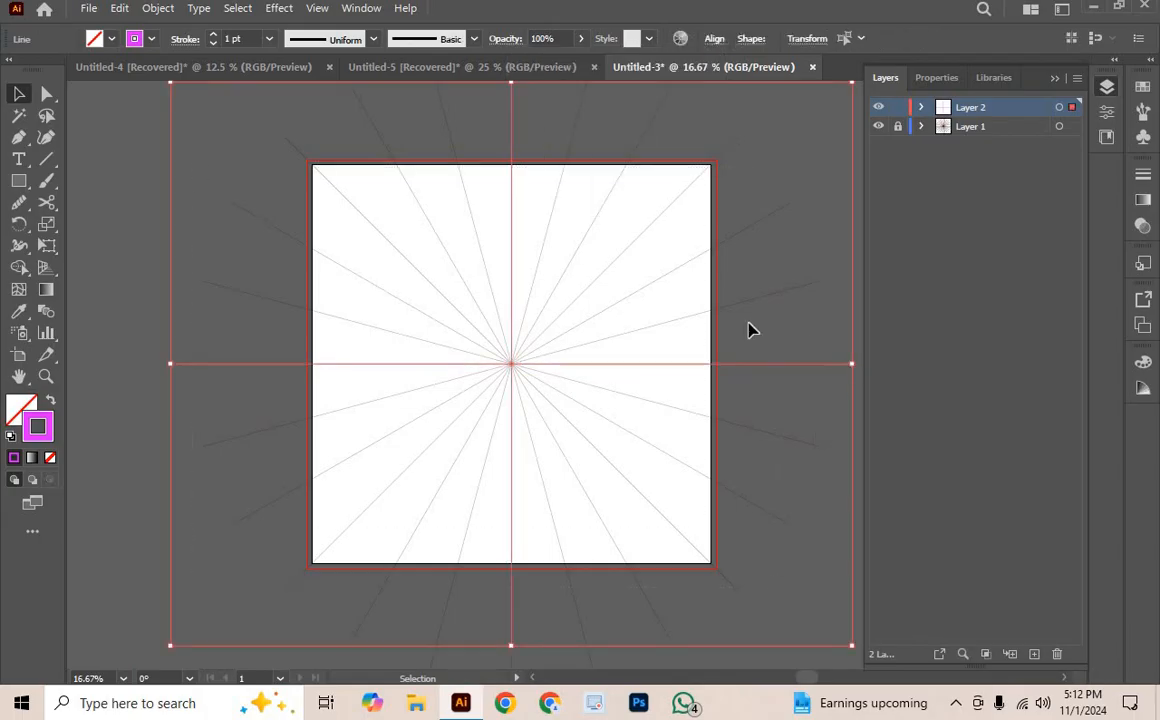
{"action": "left_click", "coordinate": [714, 39]}
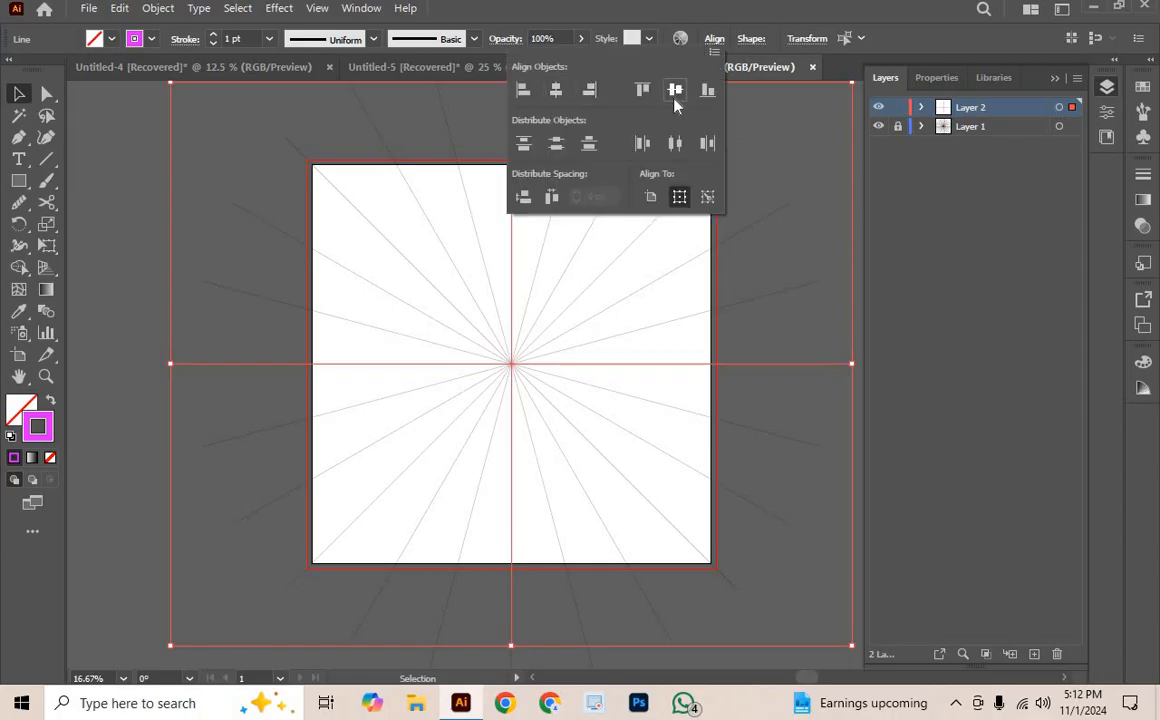
{"action": "left_click", "coordinate": [130, 238]}
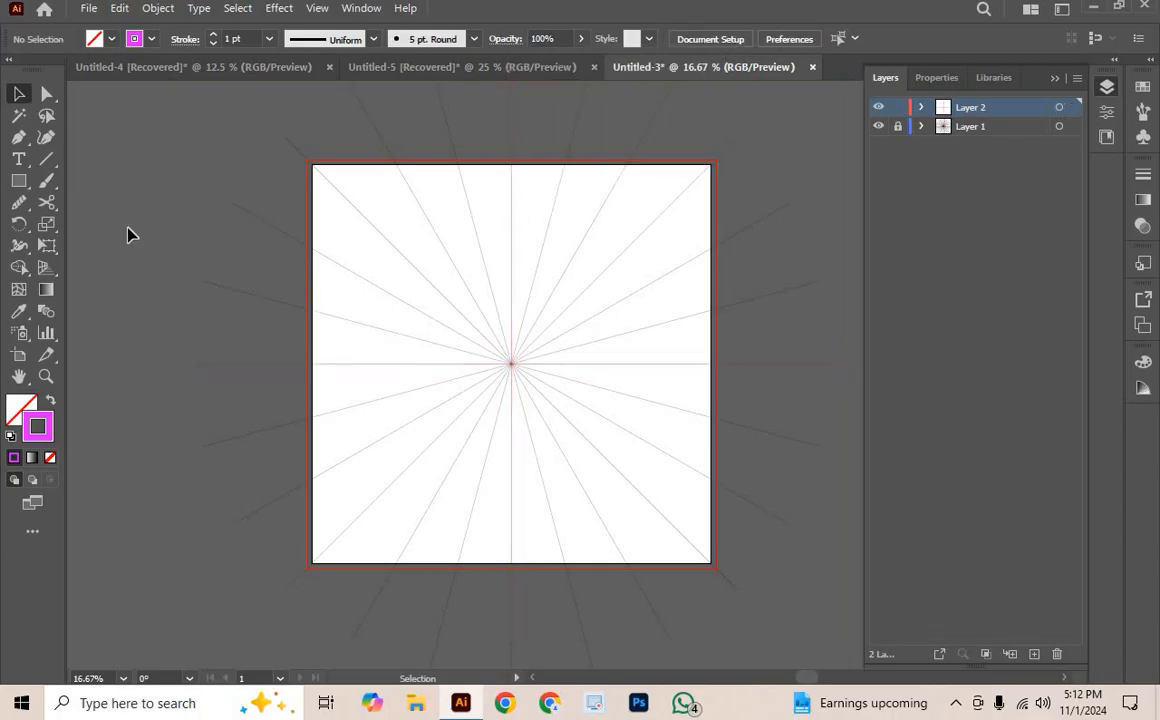
Step: Draw a short diagonal line crossing the vertical line above the centre of the guides, discarding the first attempt
{"action": "left_click", "coordinate": [47, 160]}
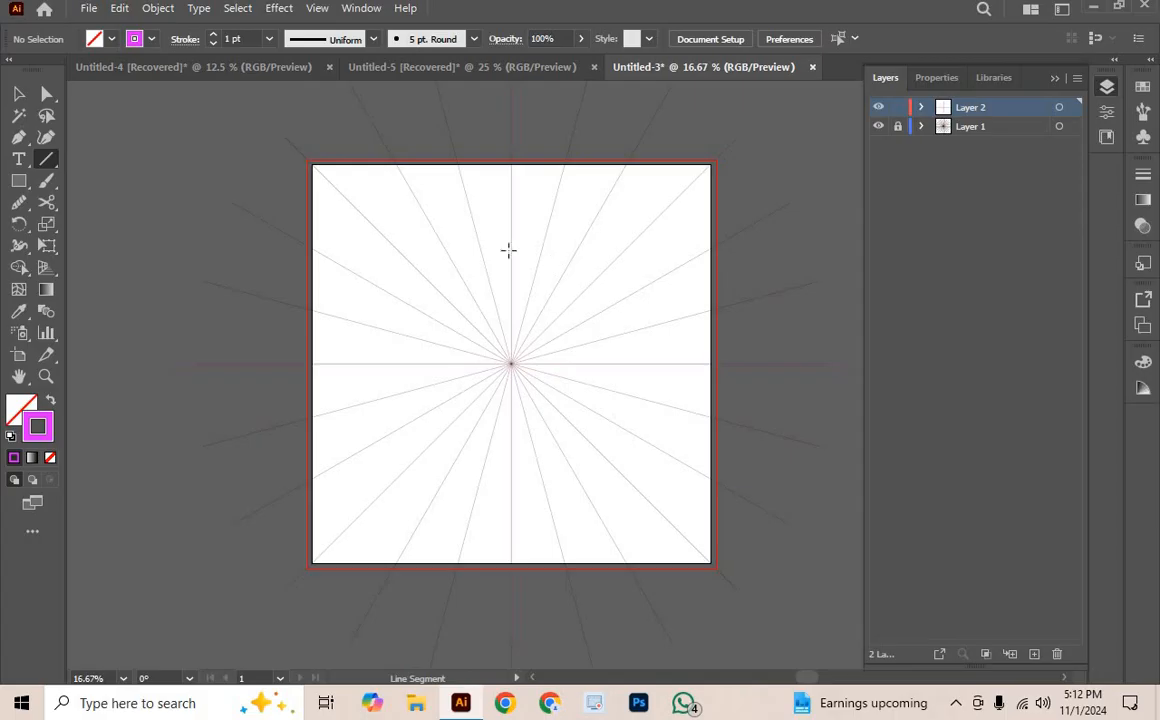
{"action": "left_click_drag", "start_coordinate": [505, 247], "coordinate": [529, 303]}
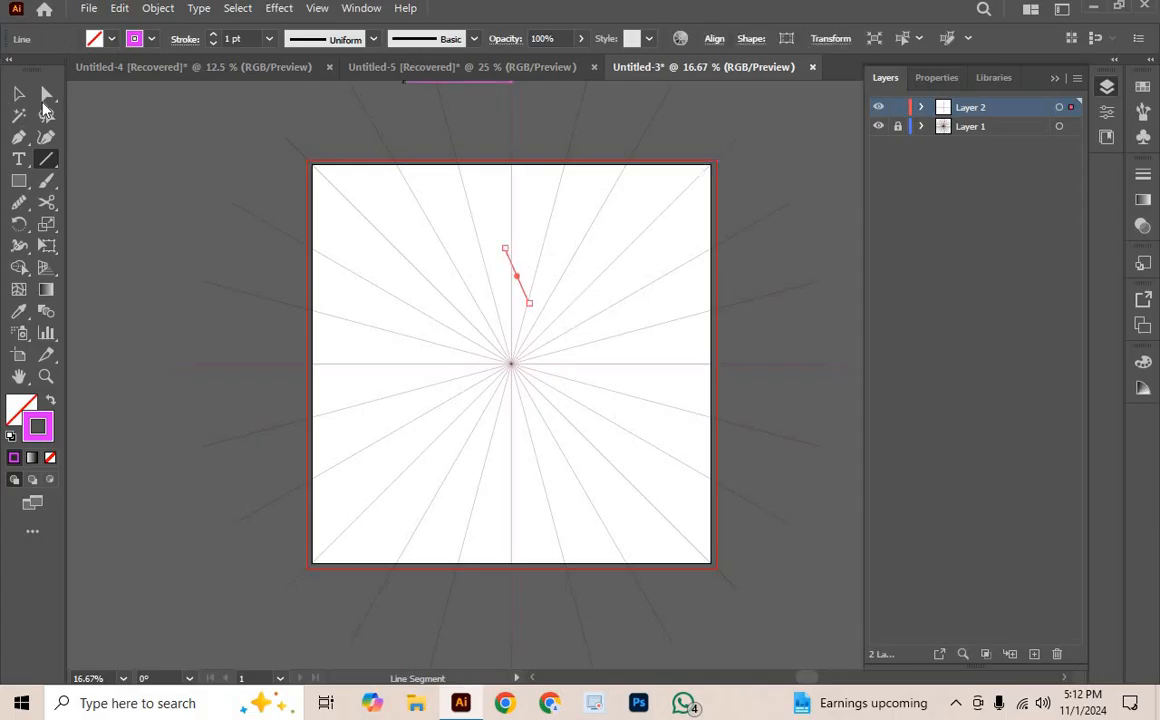
{"action": "key", "text": "Delete"}
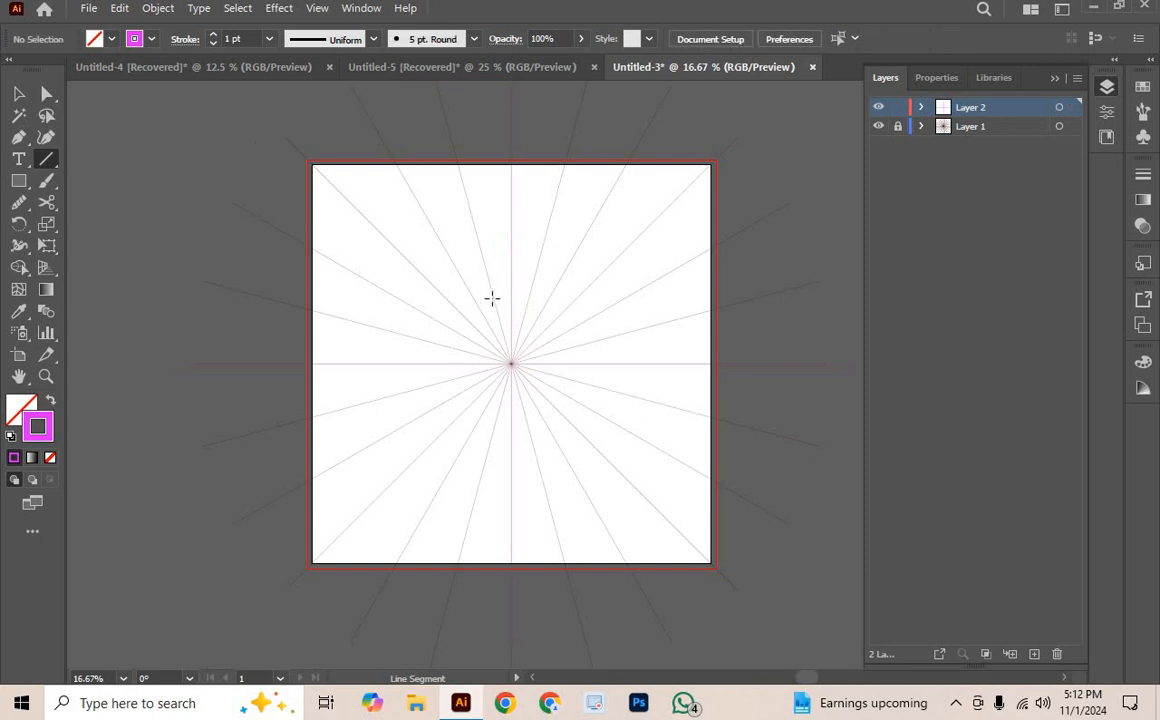
{"action": "left_click_drag", "start_coordinate": [501, 272], "coordinate": [528, 310]}
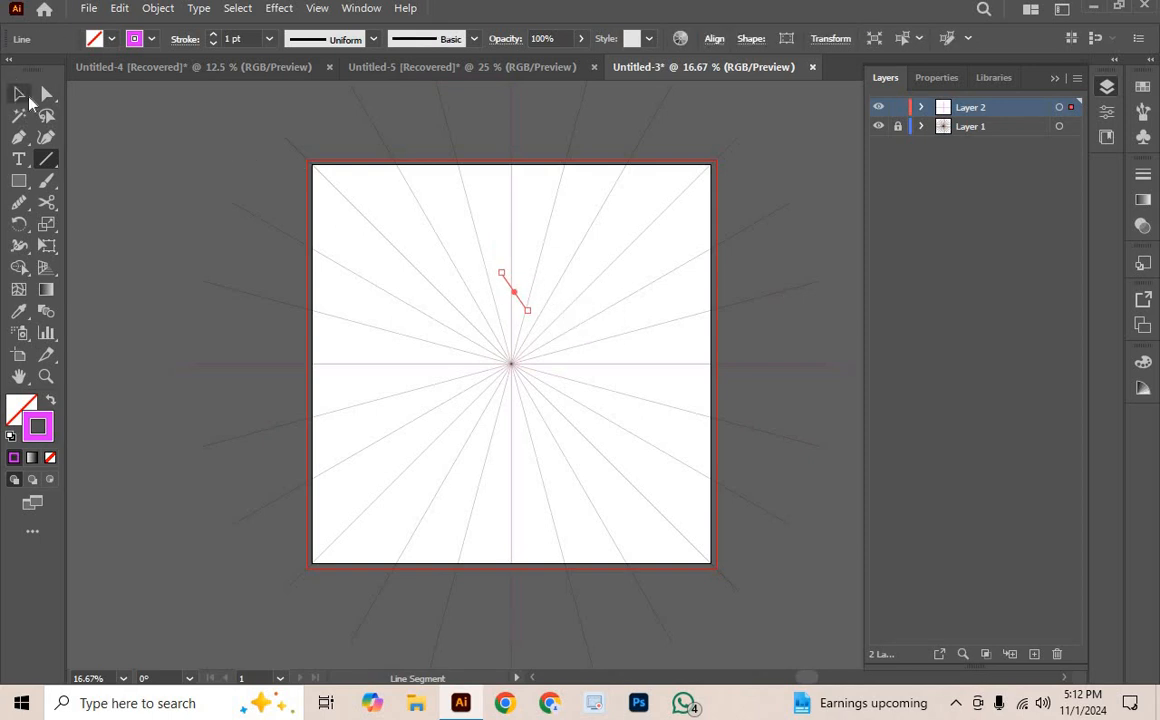
{"action": "left_click", "coordinate": [18, 93]}
{"action": "left_click", "coordinate": [145, 179]}
{"action": "key", "text": "ctrl+equal"}
{"action": "key", "text": "ctrl+equal"}
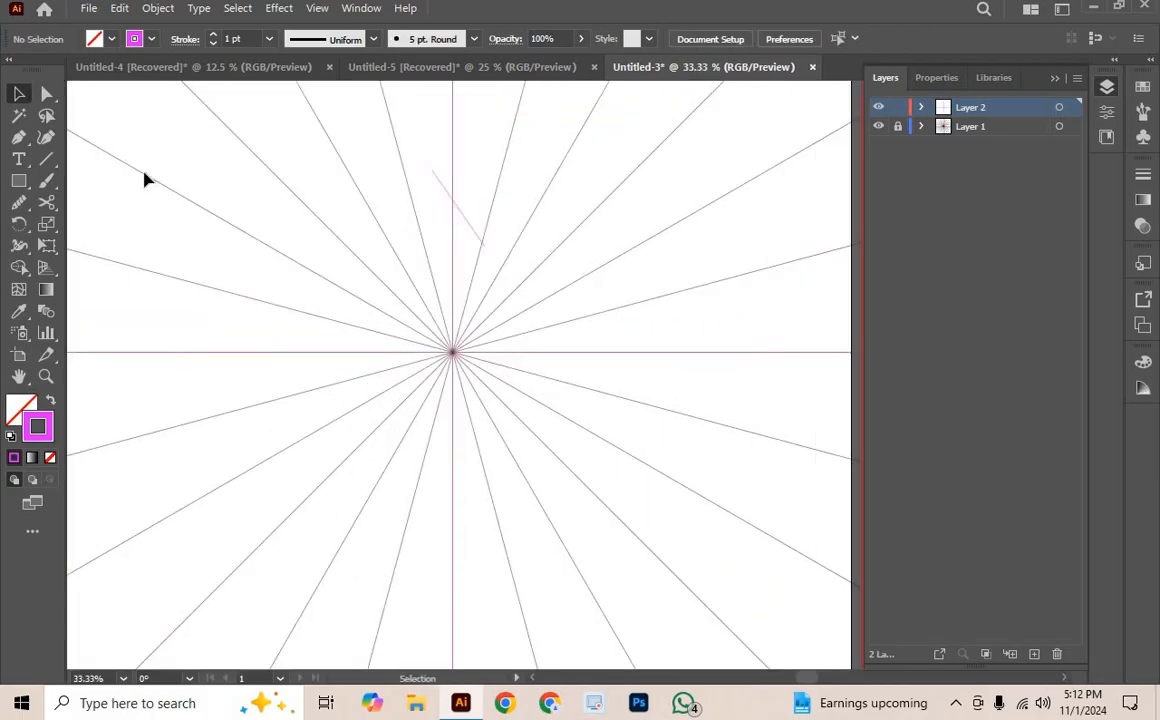
{"action": "scroll", "coordinate": [463, 251], "scroll_direction": "up", "scroll_amount": 2}
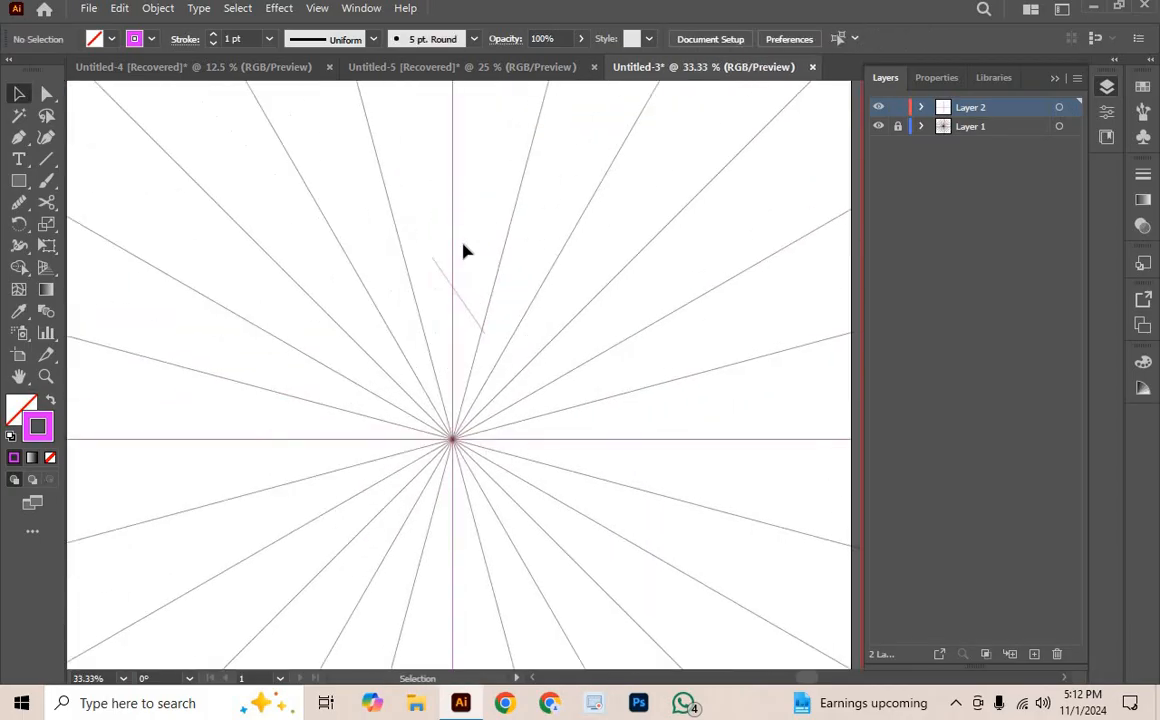
Step: Apply a Transform effect to the whole of Layer 2 with Reflect X and one copy to mirror the diagonal line
{"action": "left_click", "coordinate": [1059, 108]}
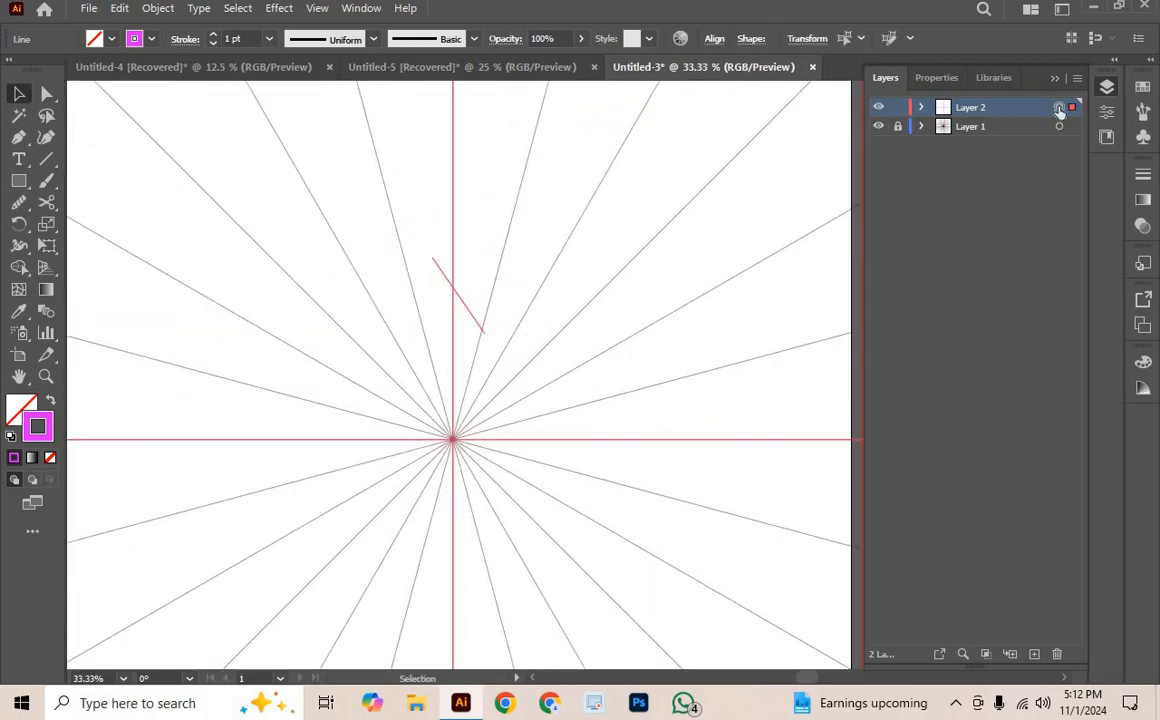
{"action": "left_click", "coordinate": [278, 9]}
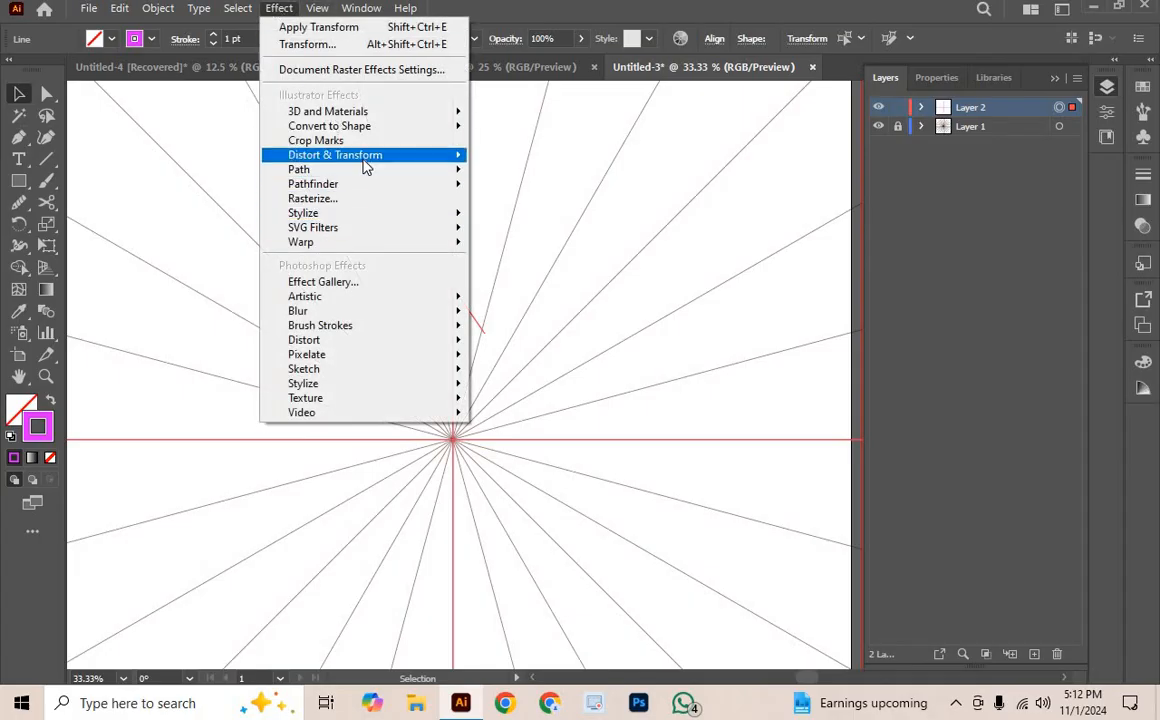
{"action": "mouse_move", "coordinate": [365, 163]}
{"action": "left_click", "coordinate": [535, 218]}
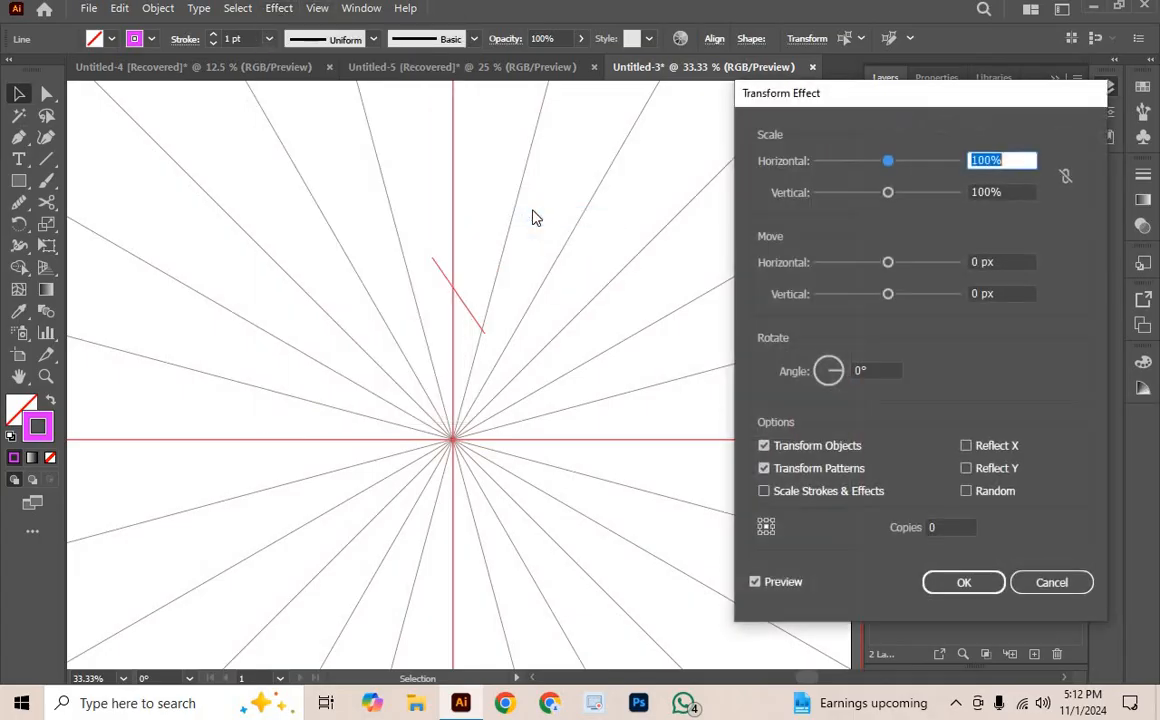
{"action": "left_click", "coordinate": [984, 453]}
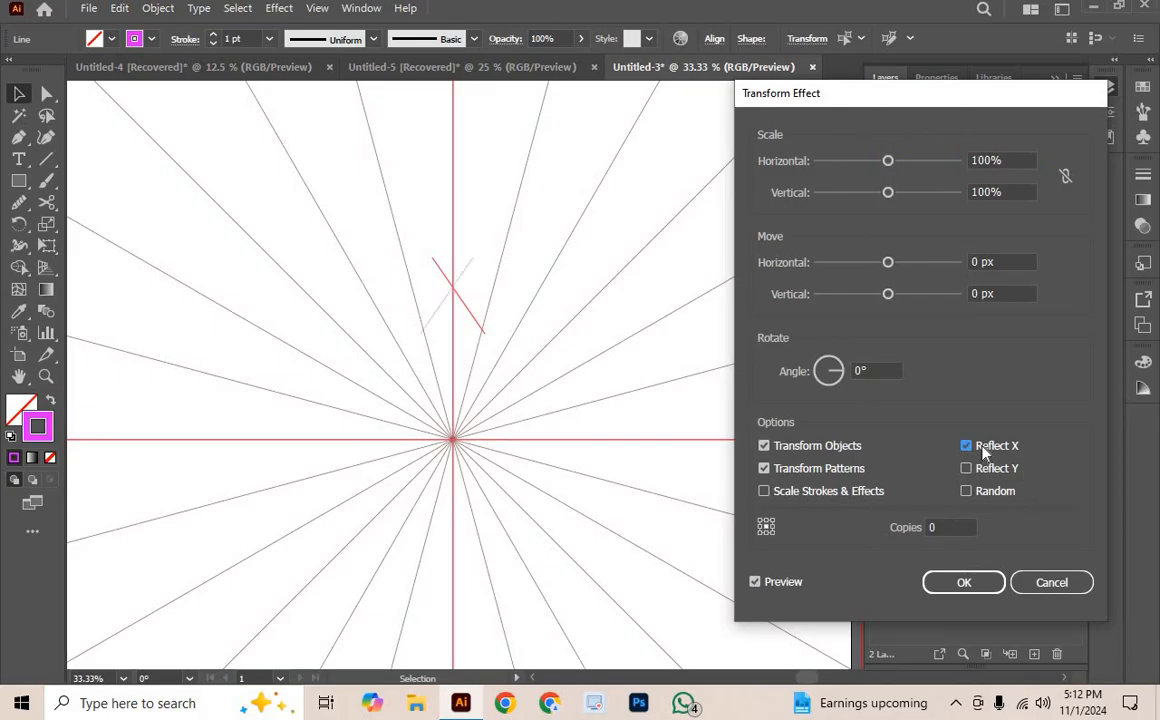
{"action": "left_click", "coordinate": [942, 527]}
{"action": "left_click", "coordinate": [982, 587]}
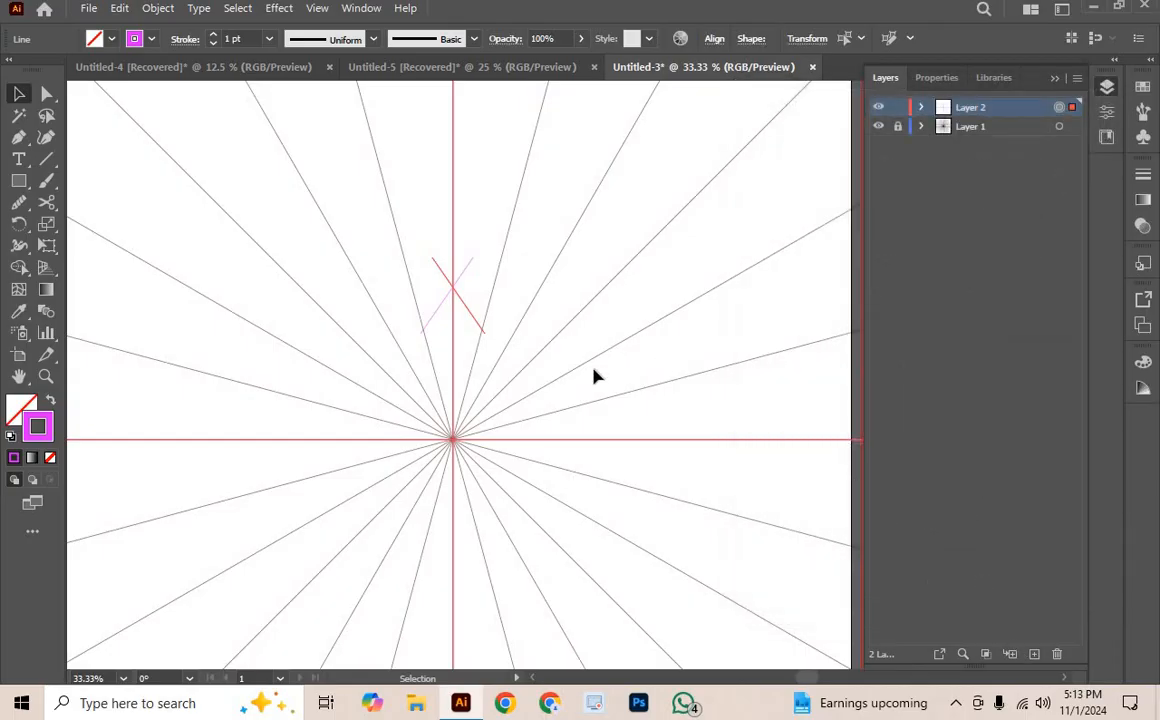
{"action": "left_click", "coordinate": [313, 248]}
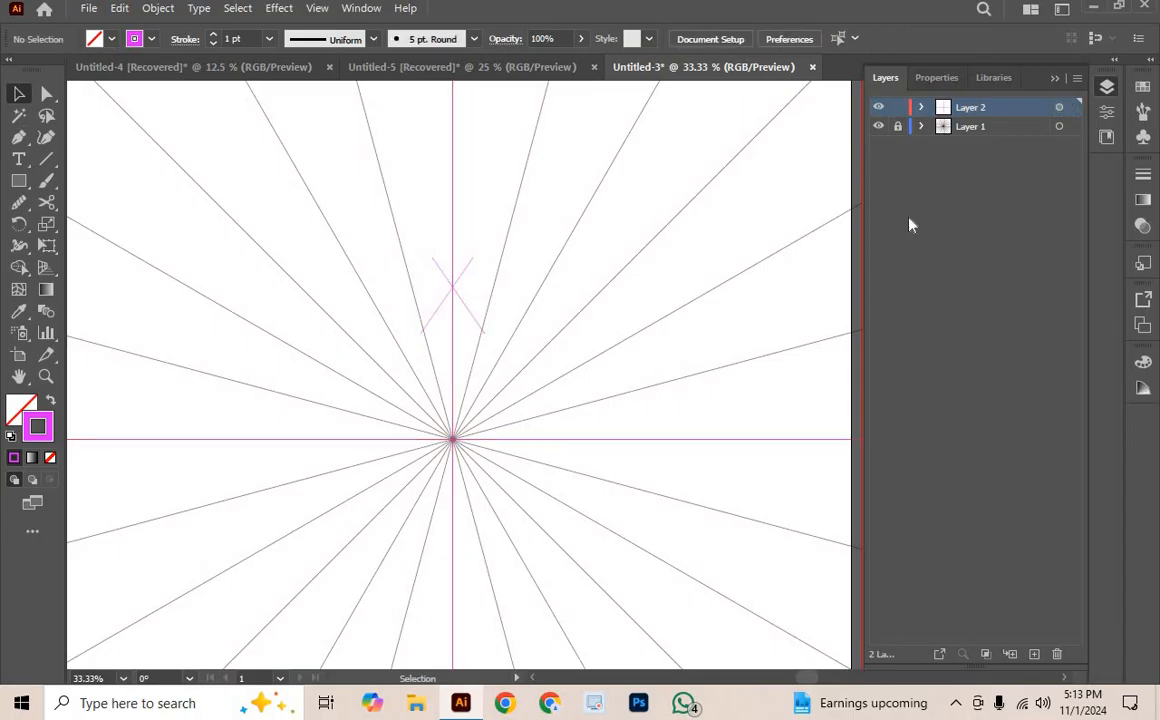
Step: Add a second Transform effect to the whole of Layer 2 with a 30° rotation angle
{"action": "left_click", "coordinate": [1059, 108]}
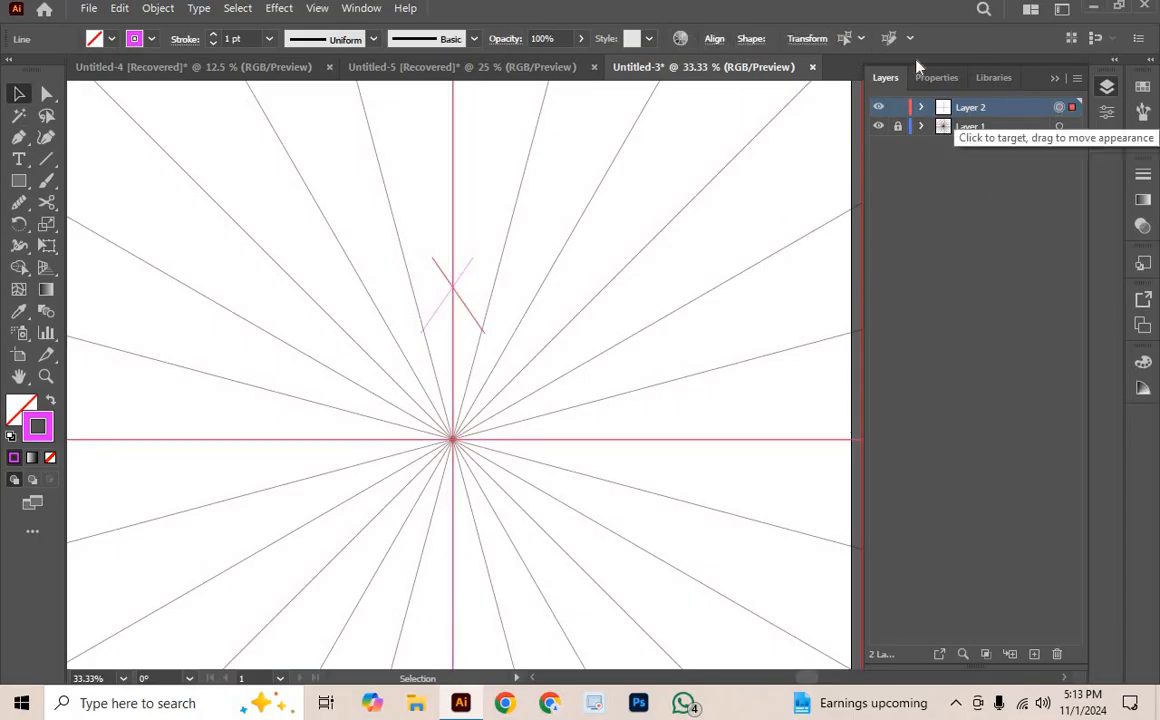
{"action": "left_click", "coordinate": [310, 335]}
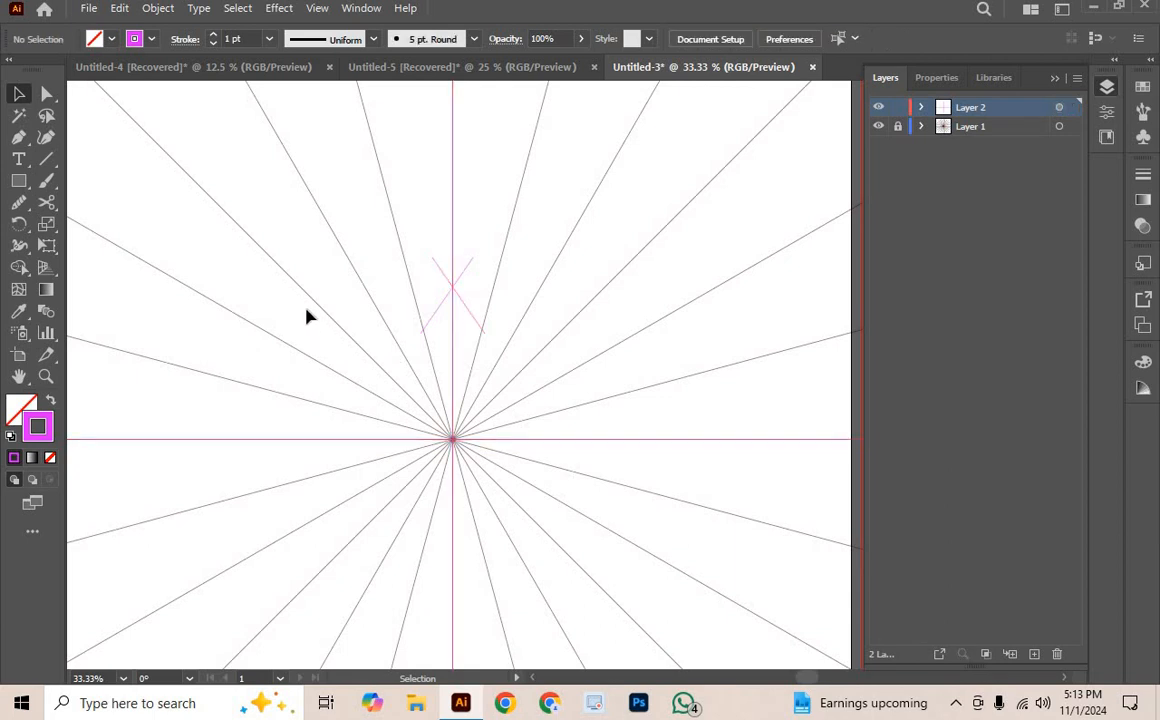
{"action": "left_click", "coordinate": [1059, 108]}
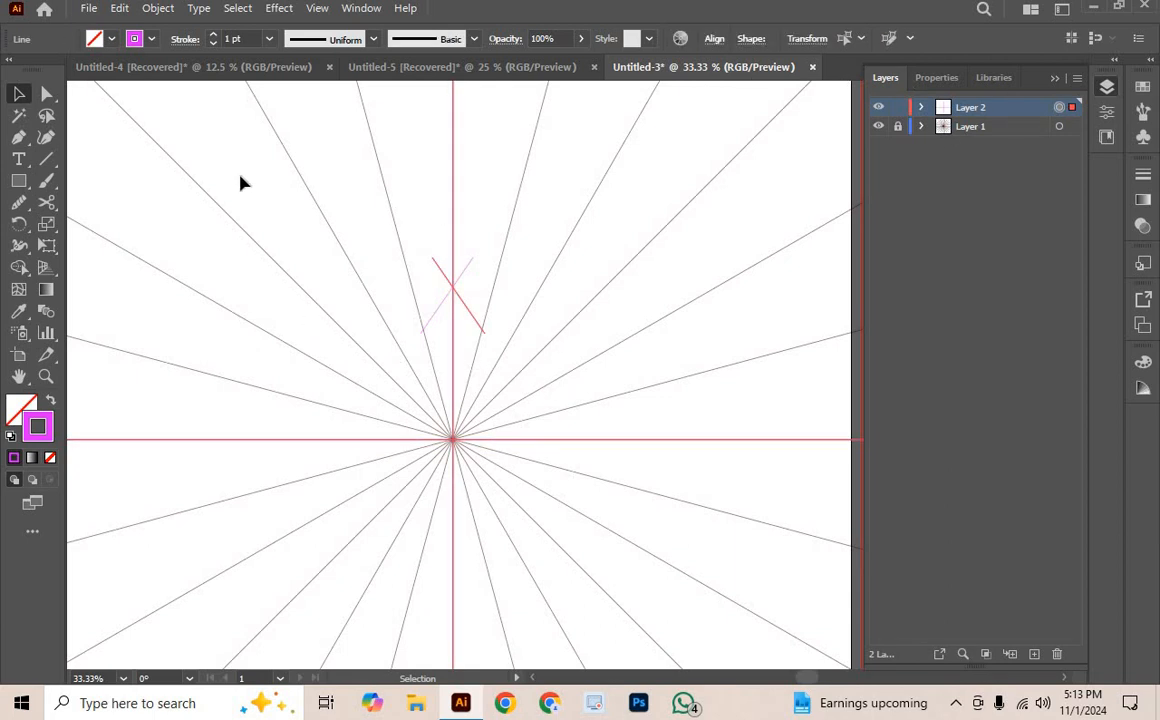
{"action": "left_click", "coordinate": [356, 9]}
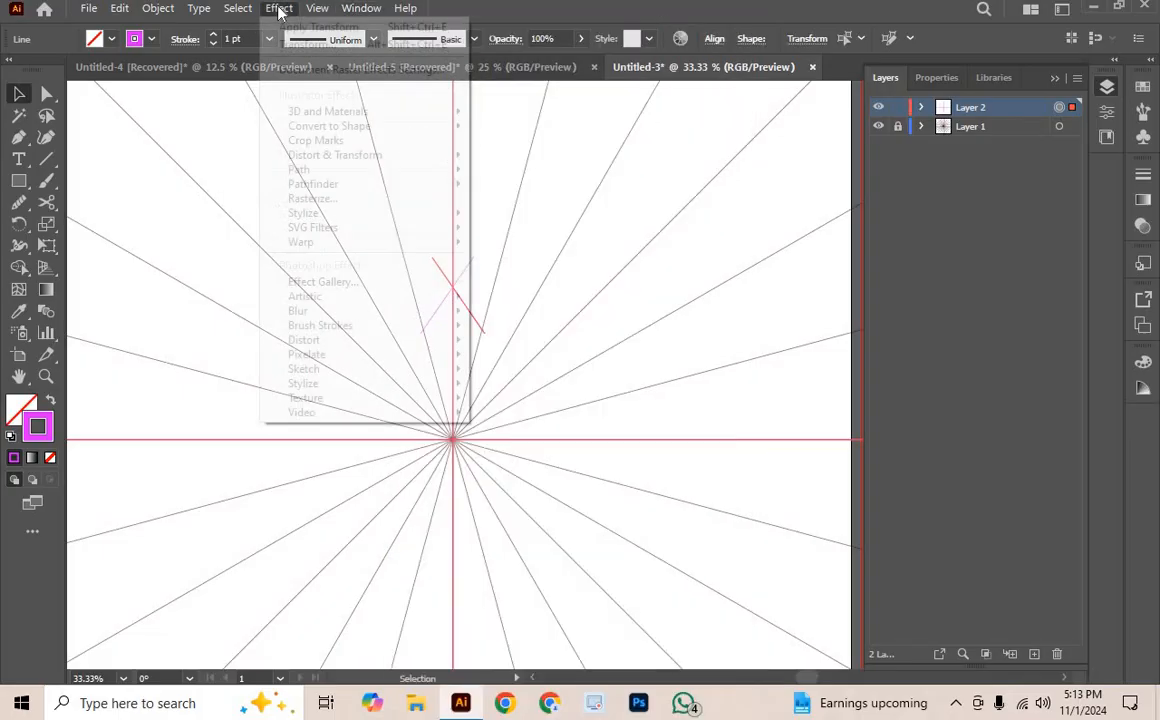
{"action": "left_click", "coordinate": [279, 9]}
{"action": "left_click", "coordinate": [279, 9]}
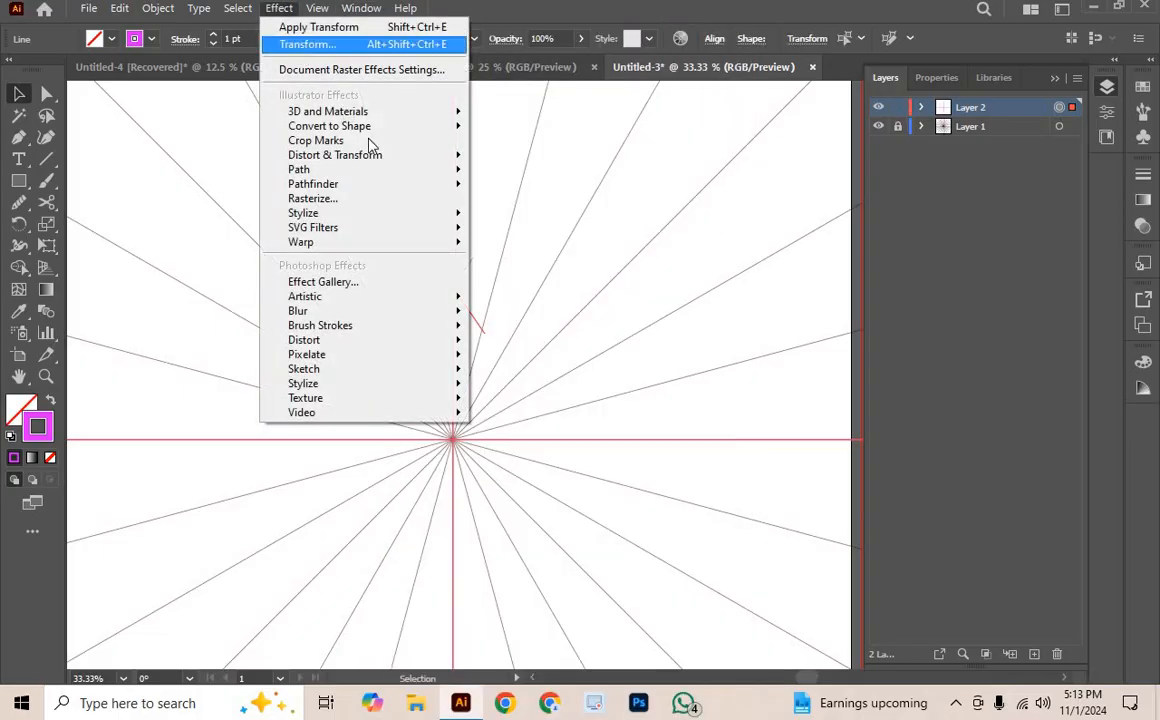
{"action": "mouse_move", "coordinate": [370, 157]}
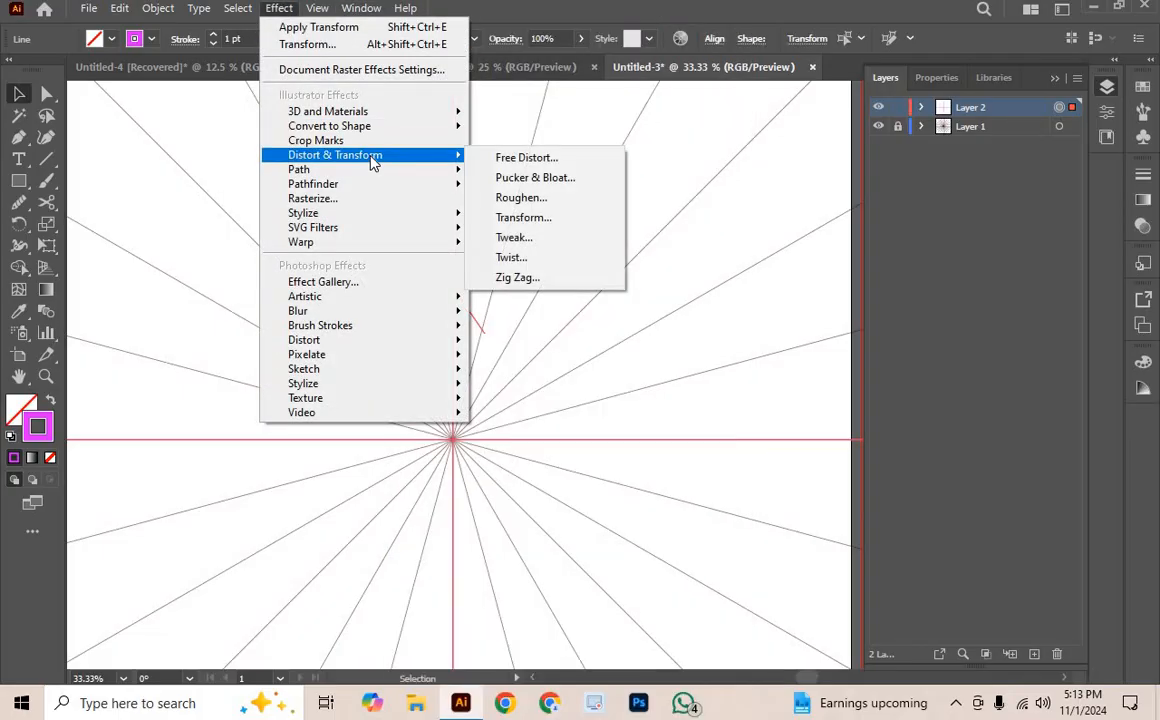
{"action": "left_click", "coordinate": [578, 218]}
{"action": "left_click", "coordinate": [656, 385]}
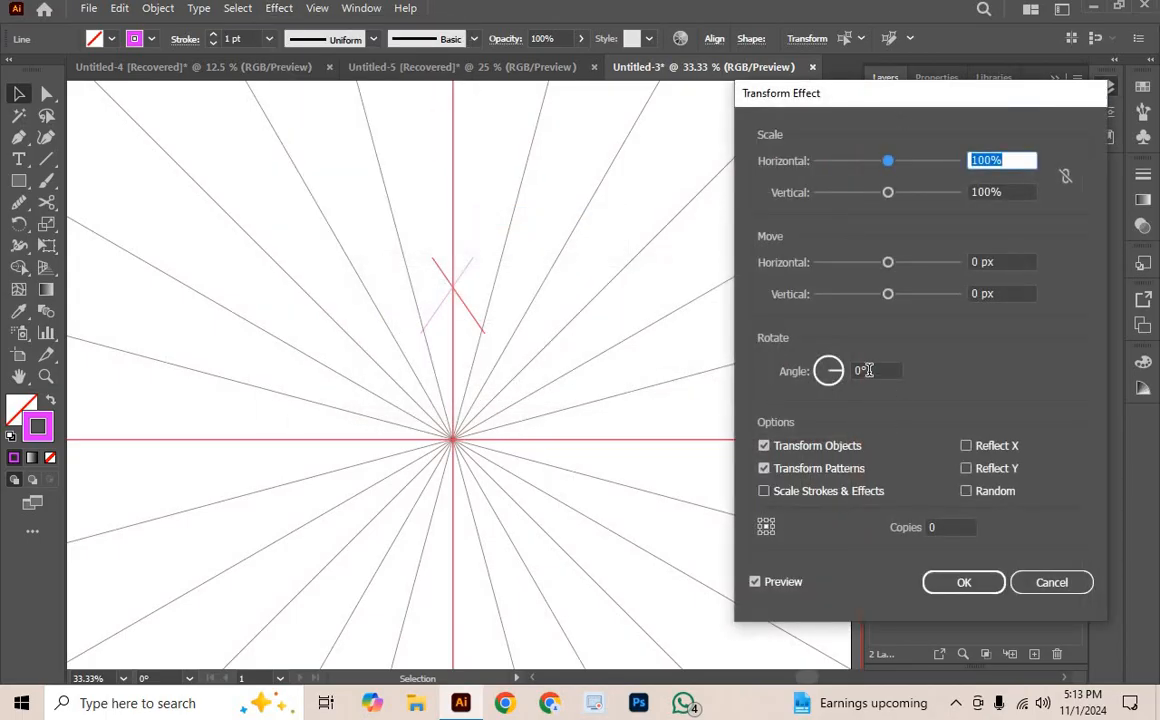
{"action": "left_click", "coordinate": [845, 376]}
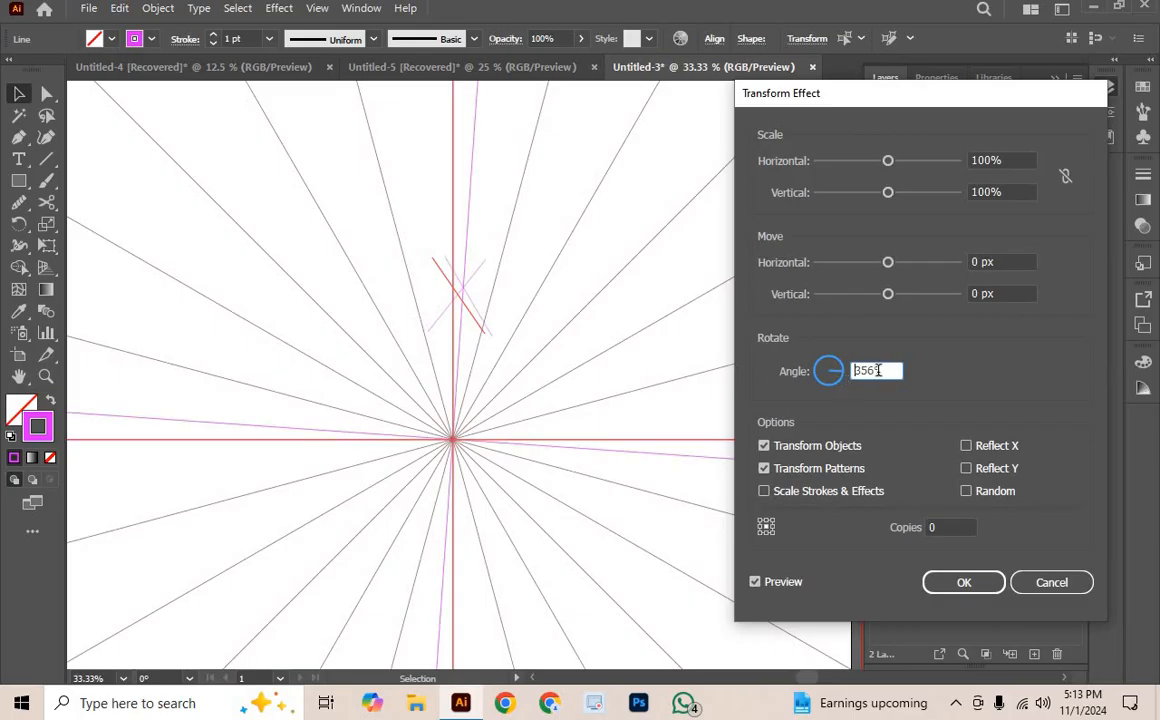
{"action": "double_click", "coordinate": [884, 370]}
{"action": "type", "text": "30"}
Step: Set the second Transform effect to 11 copies, leaving Reflect X off, and apply it to Layer 2
{"action": "left_click", "coordinate": [948, 519]}
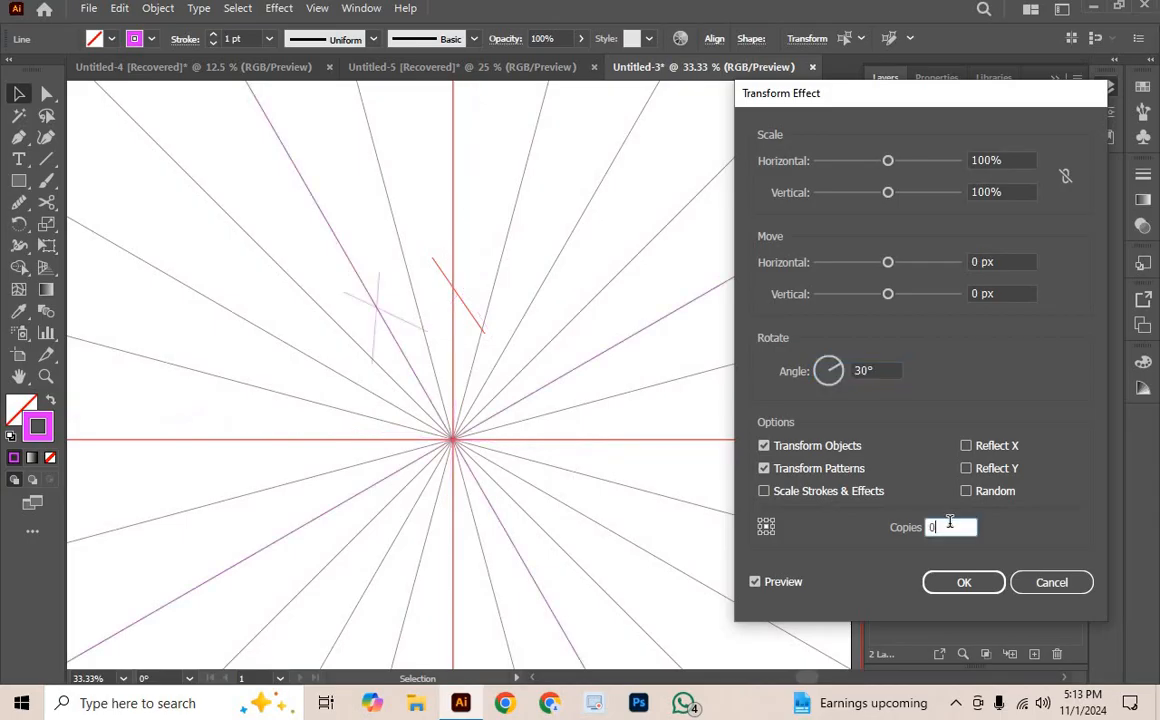
{"action": "double_click", "coordinate": [931, 528]}
{"action": "left_click", "coordinate": [966, 447]}
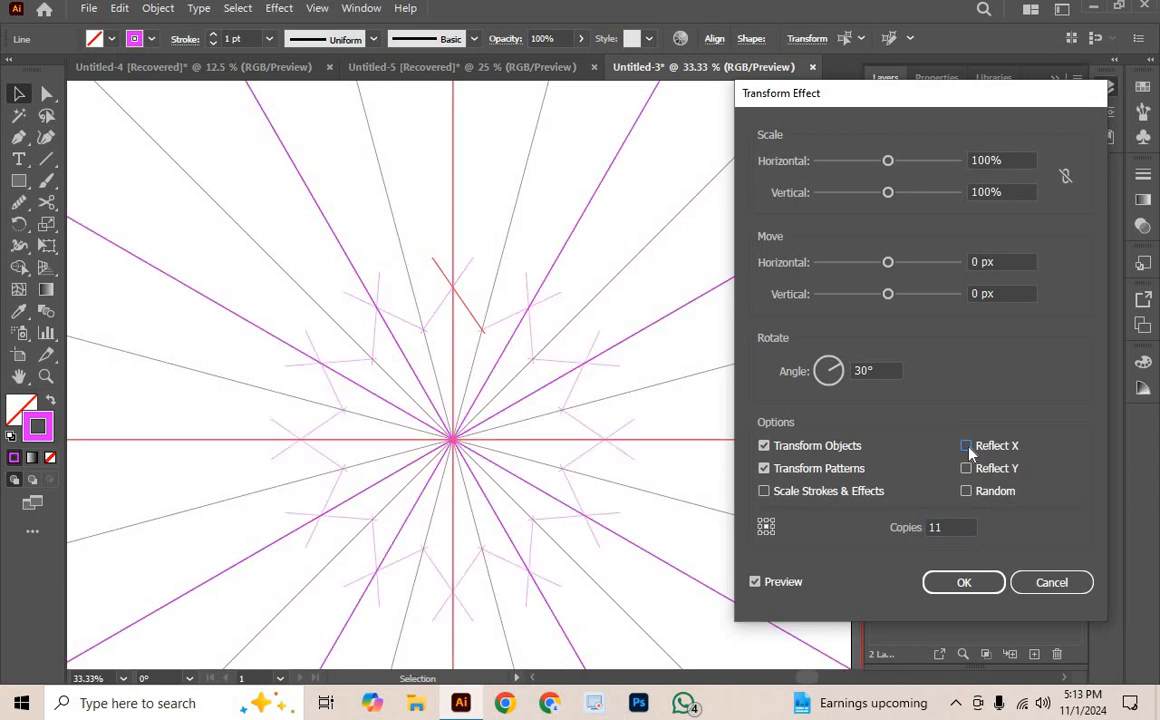
{"action": "left_click", "coordinate": [978, 584]}
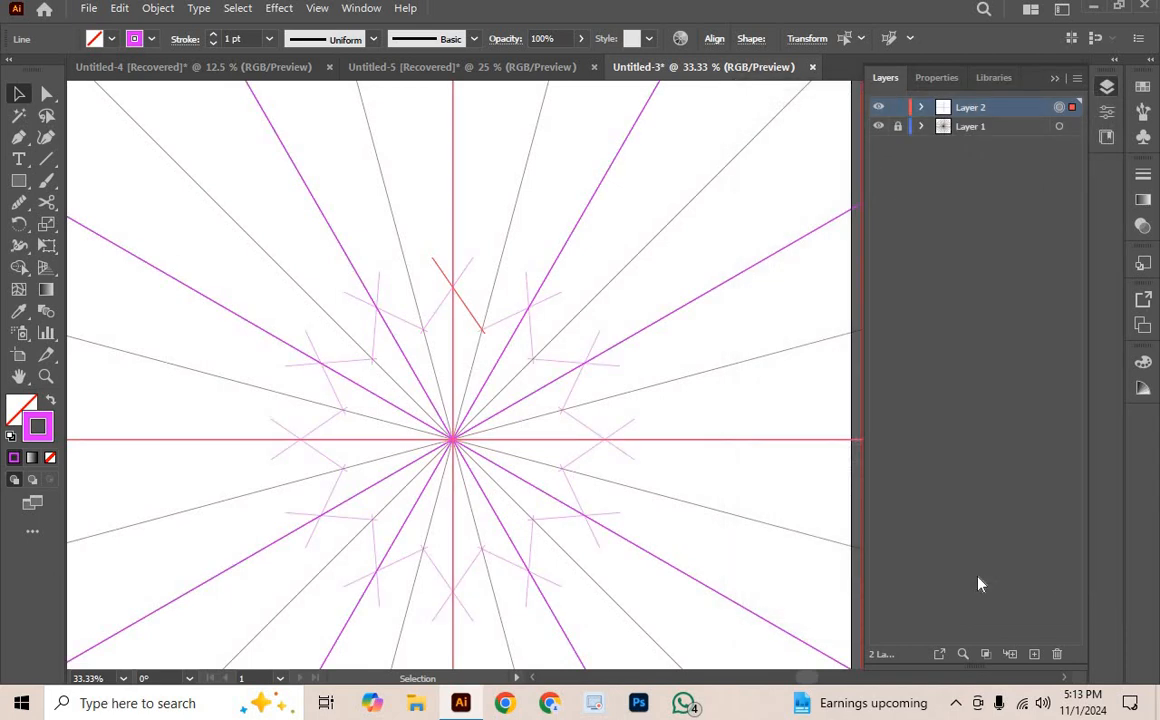
Step: Deselect the artwork and examine the mirrored and rotated lines around the centre and across the whole artboard
{"action": "key", "text": "ctrl+minus"}
{"action": "key", "text": "ctrl+minus"}
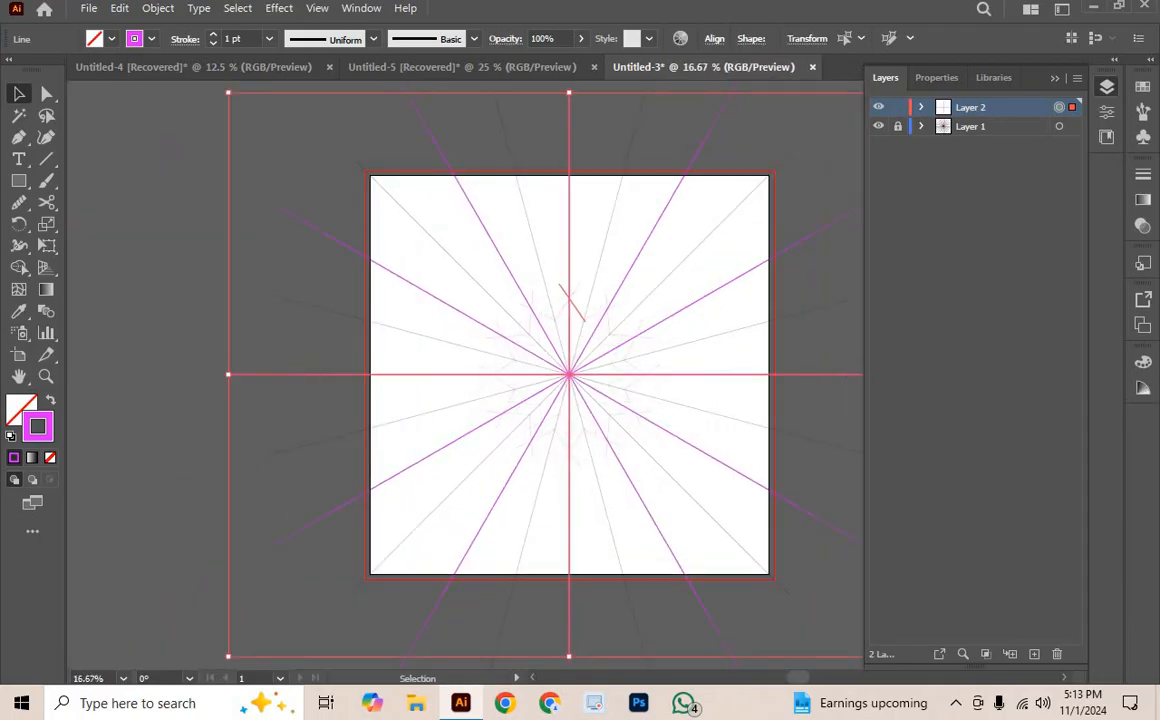
{"action": "left_click", "coordinate": [180, 232]}
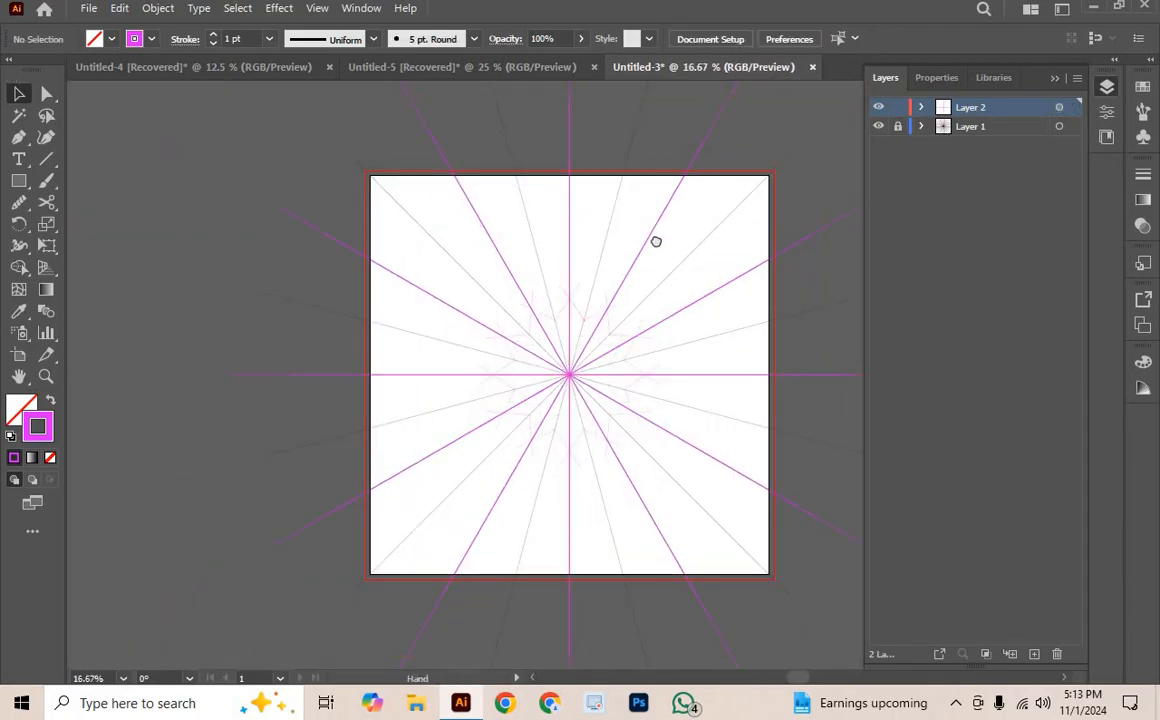
{"action": "left_click_drag", "start_coordinate": [655, 241], "coordinate": [505, 184]}
{"action": "key", "text": "ctrl+plus"}
{"action": "key", "text": "ctrl+plus"}
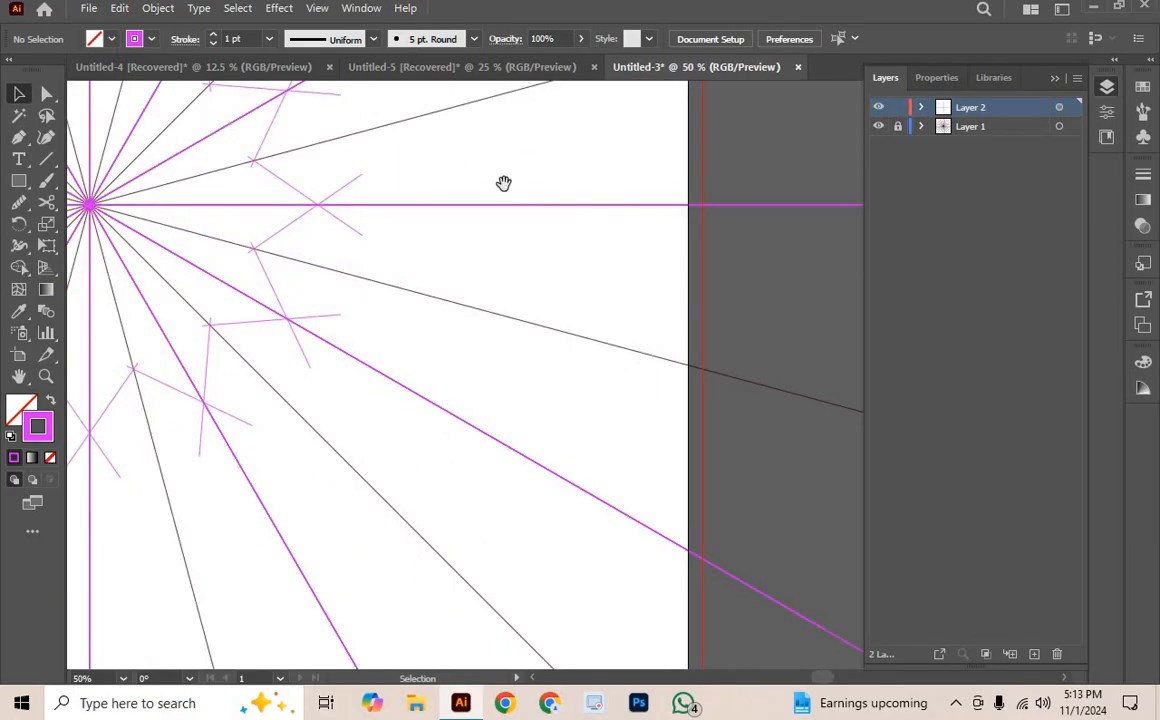
{"action": "left_click_drag", "start_coordinate": [515, 316], "coordinate": [795, 511]}
{"action": "key", "text": "ctrl+minus"}
{"action": "key", "text": "ctrl+minus"}
{"action": "key", "text": "ctrl+minus"}
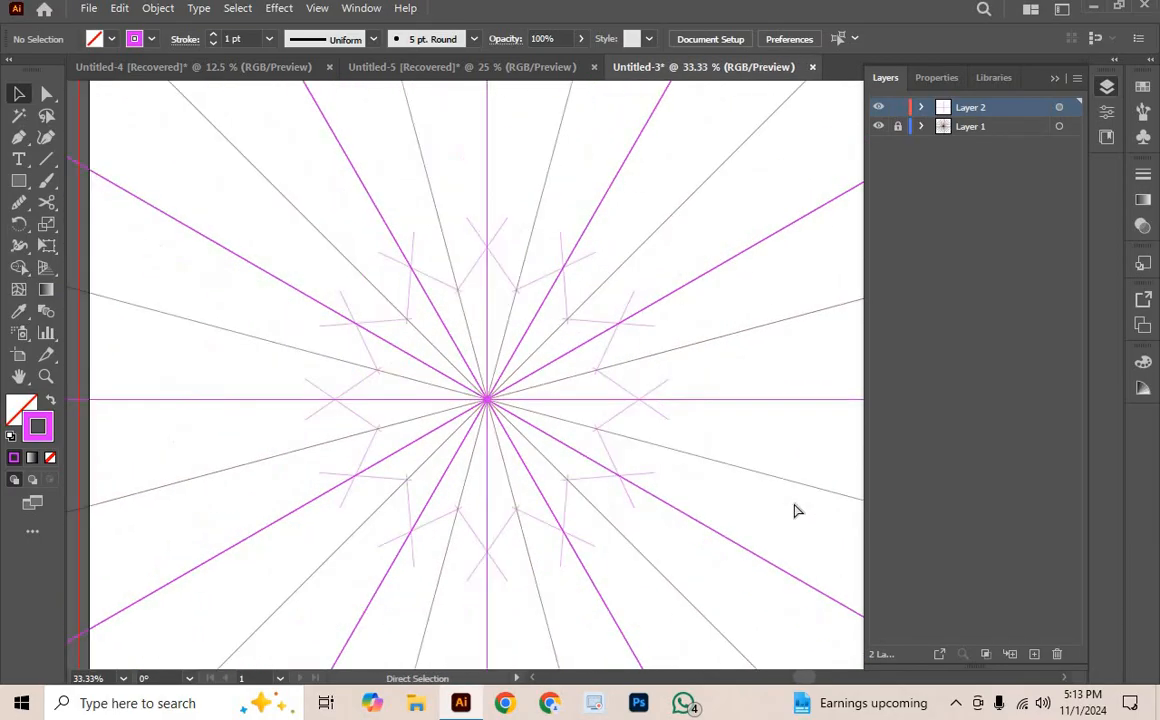
{"action": "scroll", "coordinate": [700, 220], "scroll_direction": "up", "scroll_amount": 2}
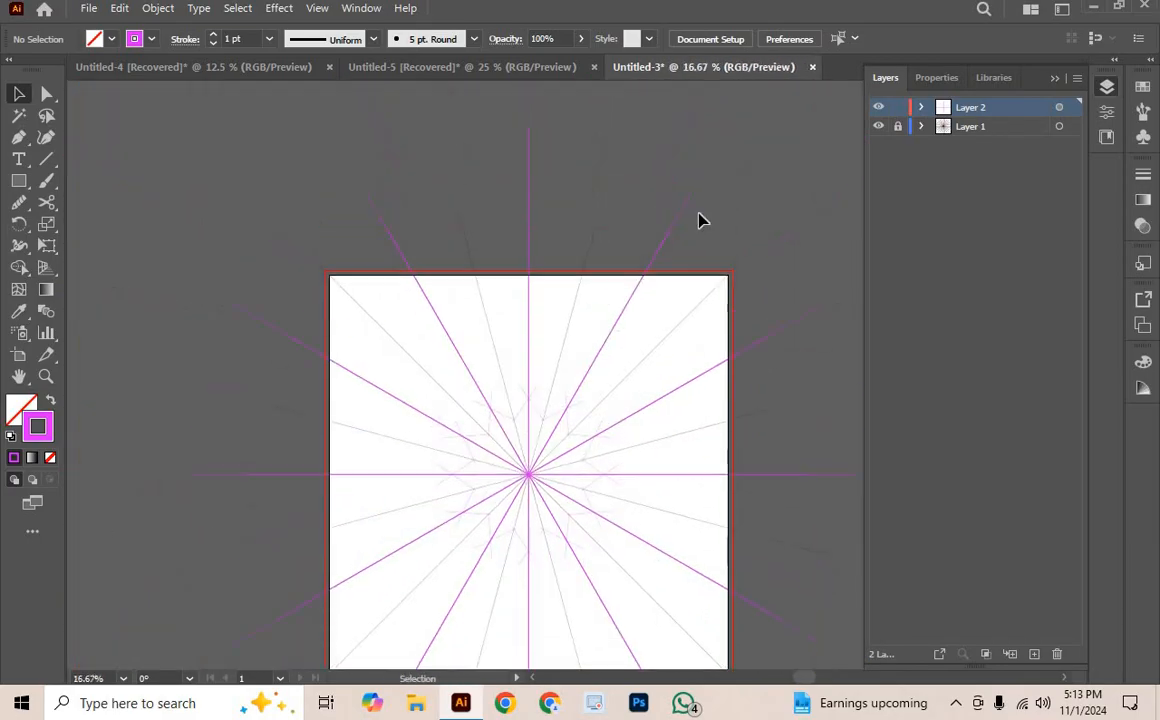
{"action": "scroll", "coordinate": [825, 186], "scroll_direction": "down", "scroll_amount": 2}
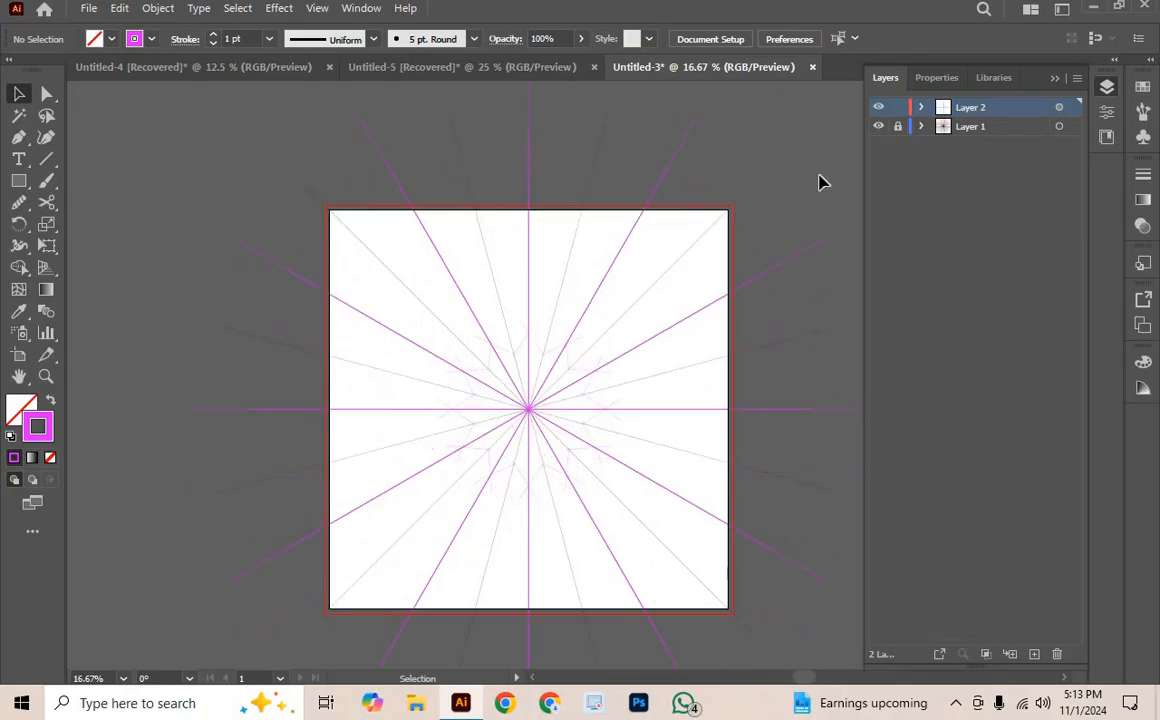
{"action": "scroll", "coordinate": [647, 109], "scroll_direction": "up", "scroll_amount": 1}
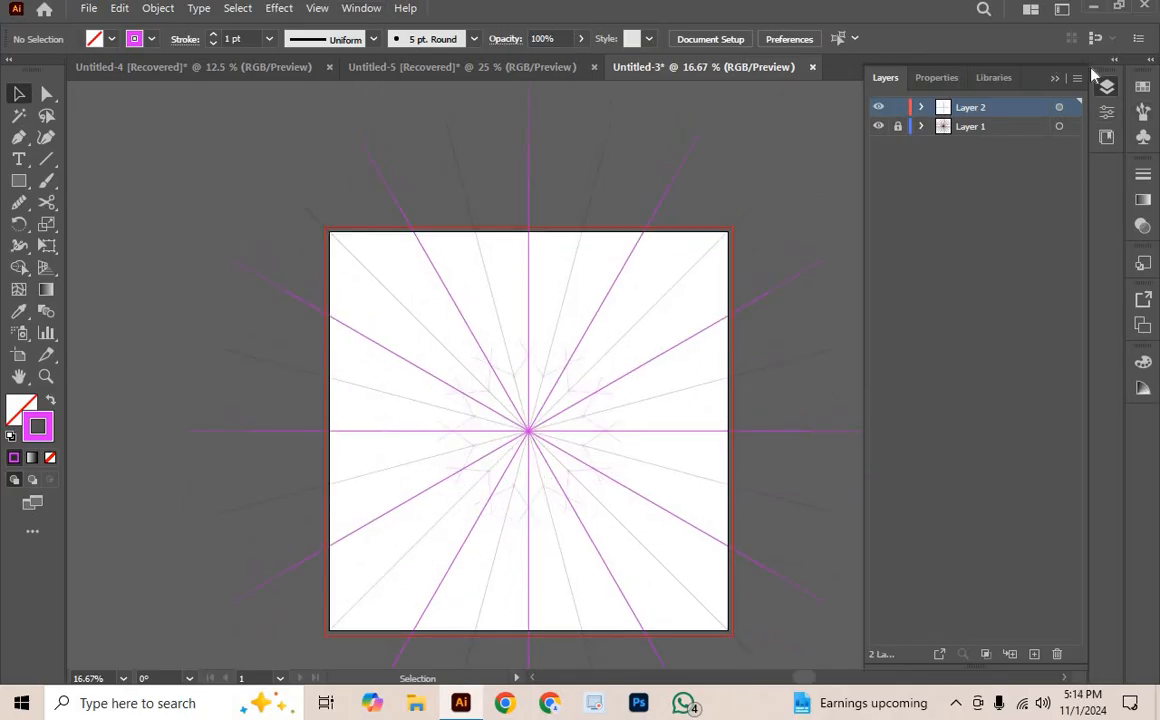
Step: Hide and reopen the Layers panel twice
{"action": "left_click", "coordinate": [1057, 78]}
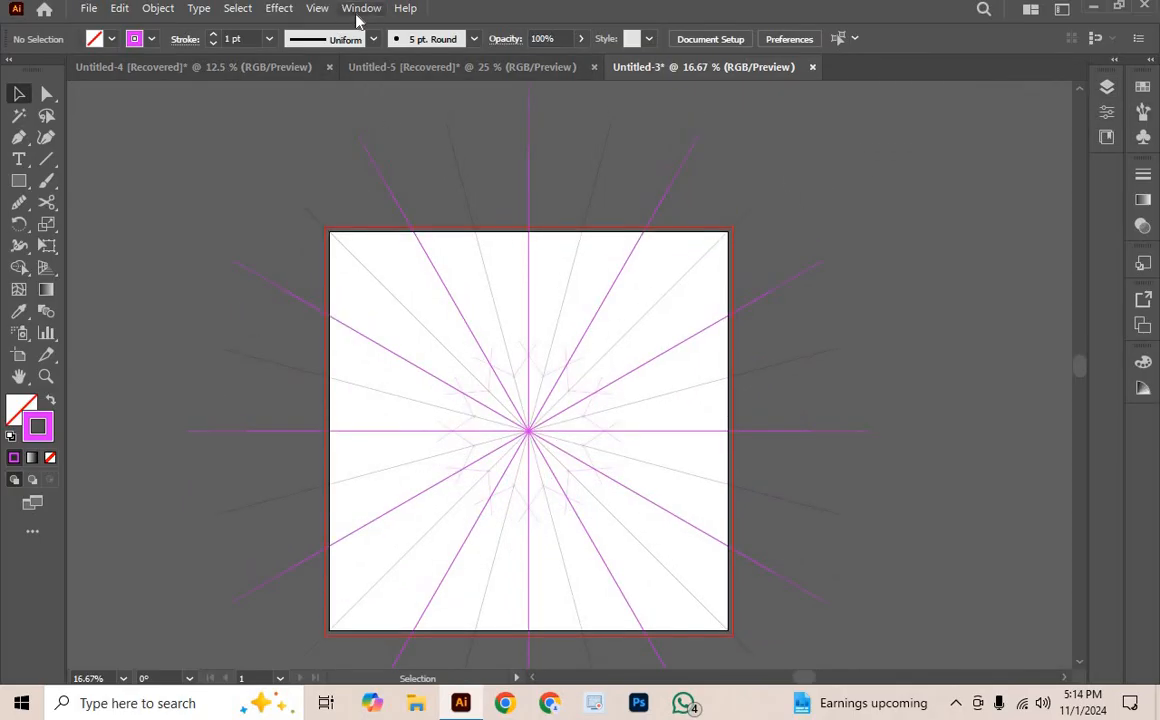
{"action": "left_click", "coordinate": [361, 8]}
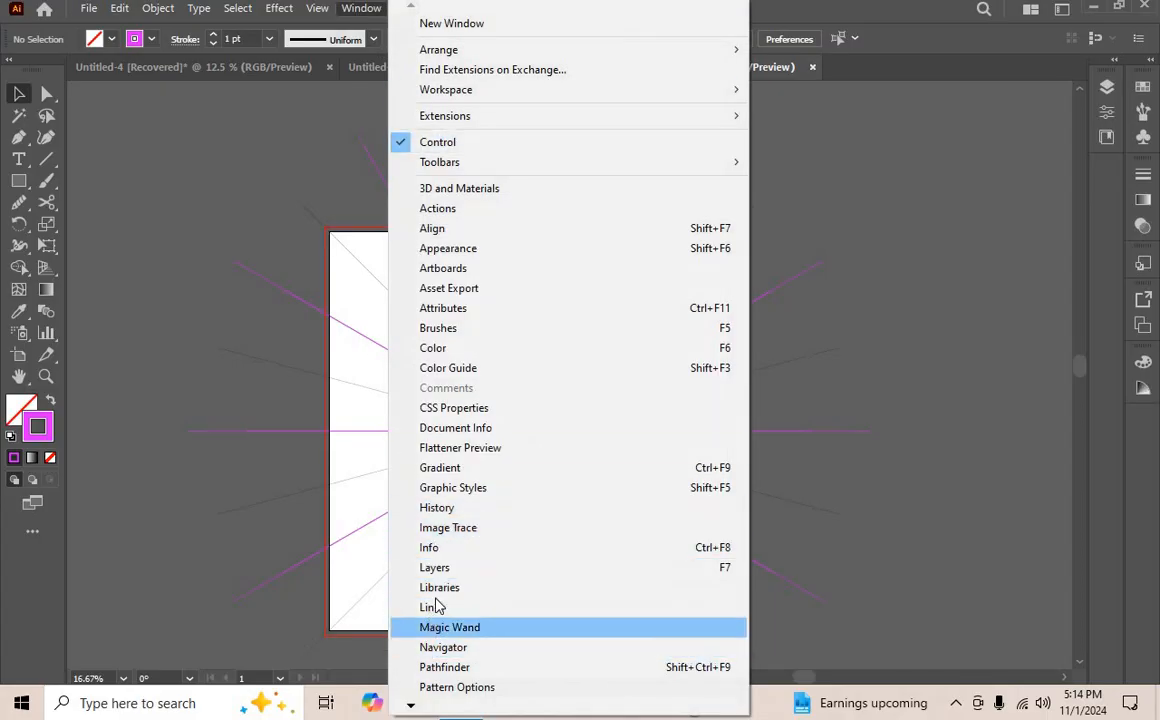
{"action": "left_click", "coordinate": [440, 568]}
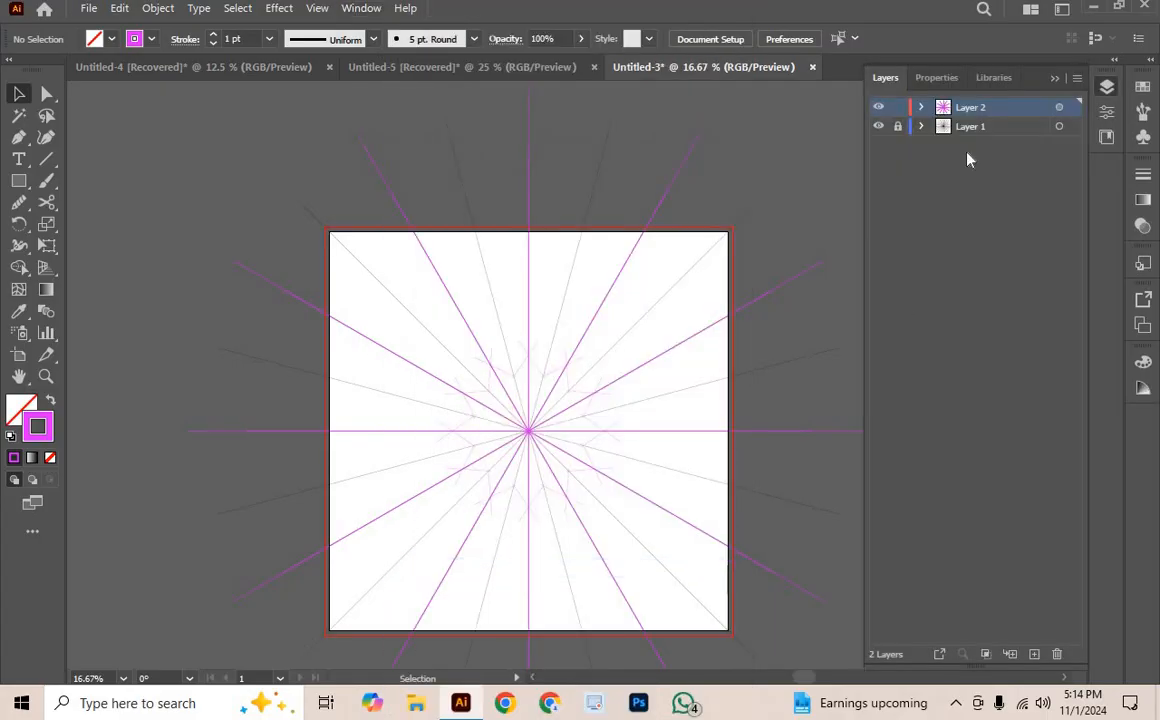
{"action": "left_click", "coordinate": [1063, 78]}
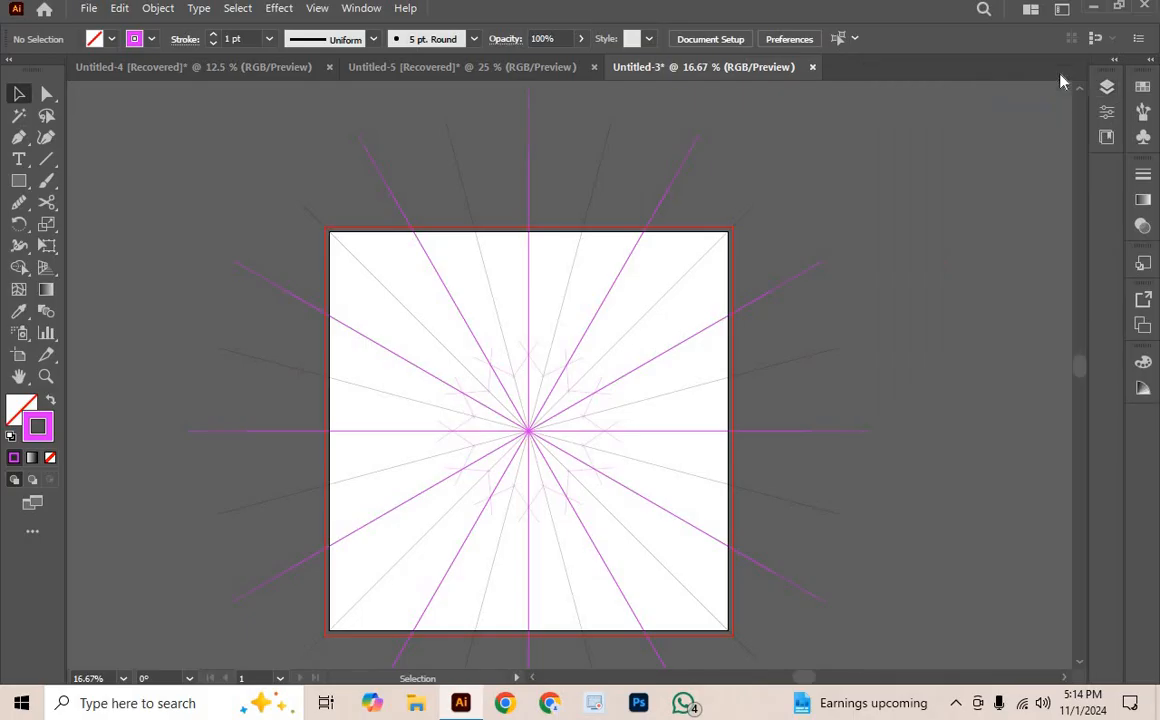
{"action": "key", "text": "F7"}
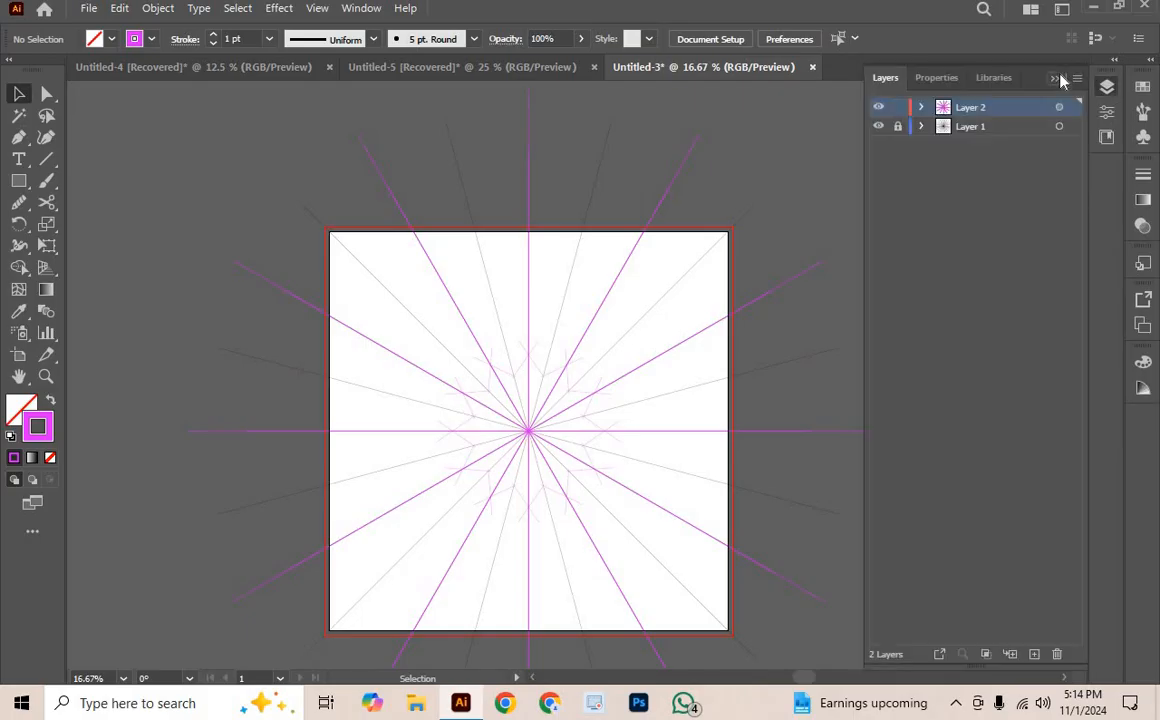
Step: Target Layer 2 and draw a rectangle between the vertical and horizontal guides, with its outer corner at about X 1831 px, Y 94 px
{"action": "scroll", "coordinate": [640, 282], "scroll_direction": "down", "scroll_amount": 2}
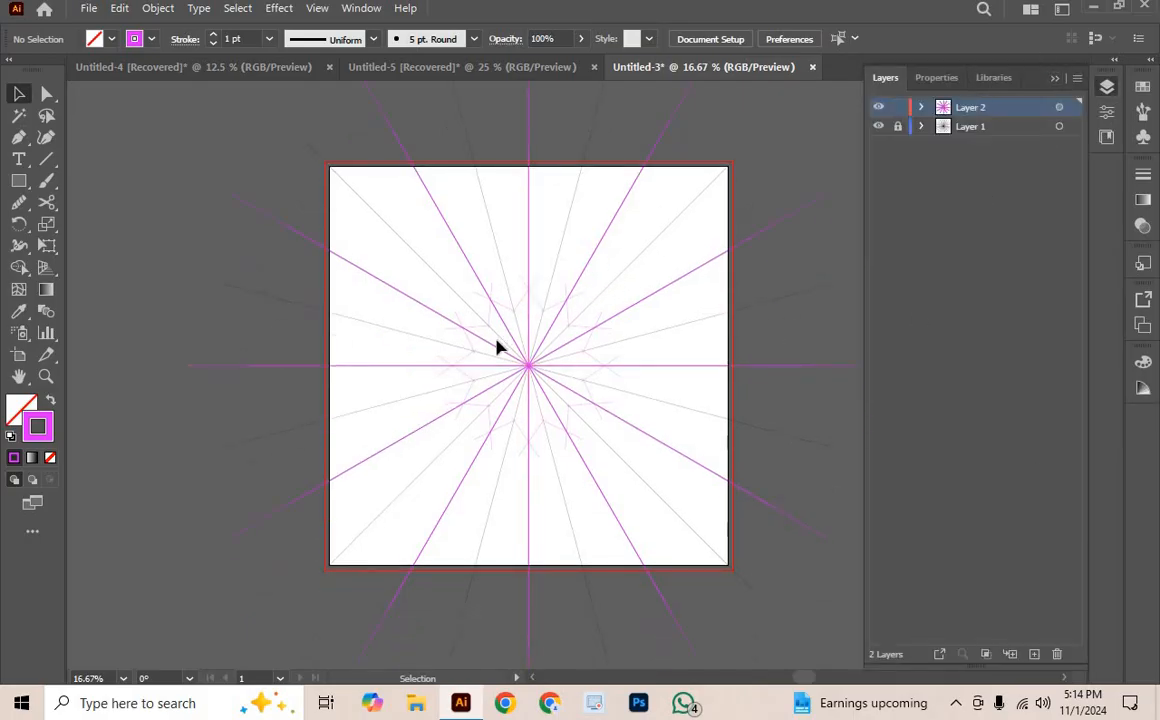
{"action": "scroll", "coordinate": [497, 448], "scroll_direction": "down", "scroll_amount": 2}
{"action": "scroll", "coordinate": [518, 432], "scroll_direction": "up", "scroll_amount": 3}
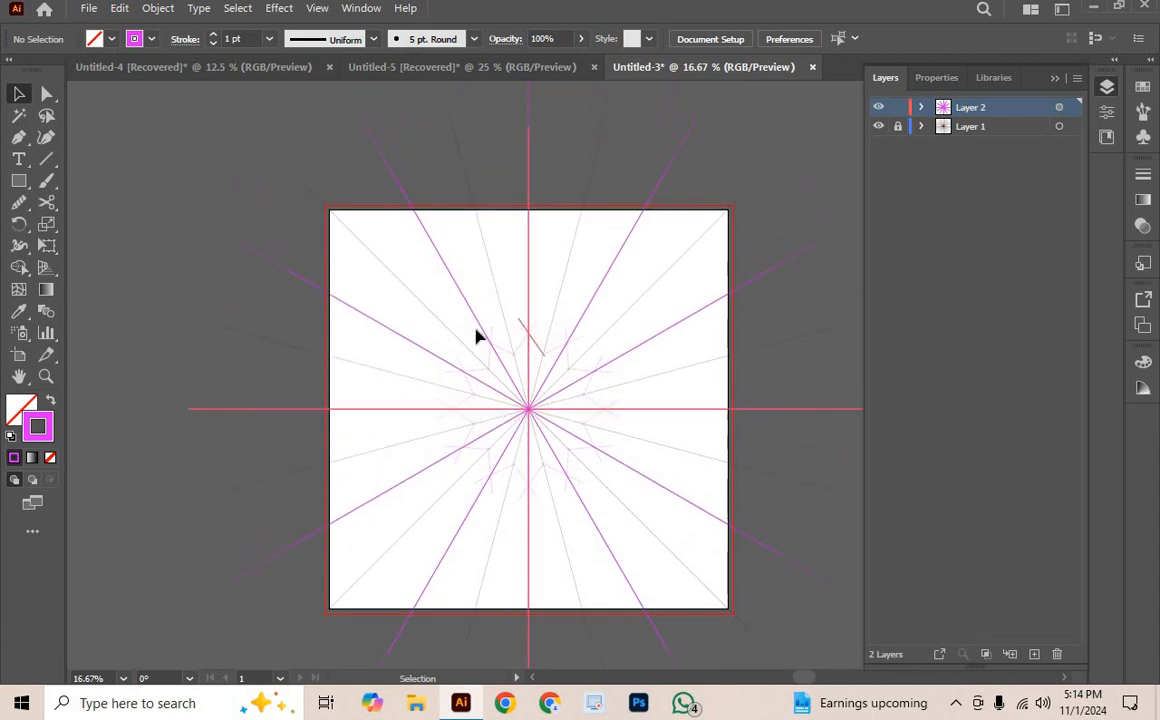
{"action": "scroll", "coordinate": [495, 267], "scroll_direction": "right", "scroll_amount": 3}
{"action": "scroll", "coordinate": [495, 267], "scroll_direction": "down", "scroll_amount": 1}
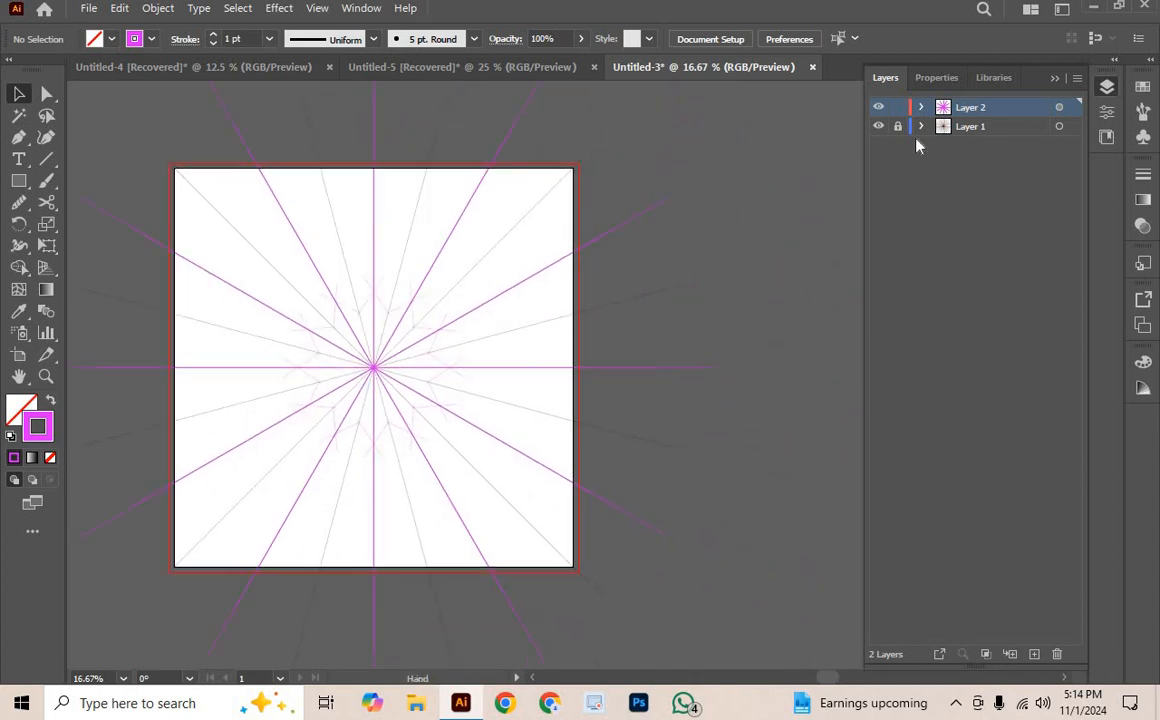
{"action": "left_click", "coordinate": [1060, 108]}
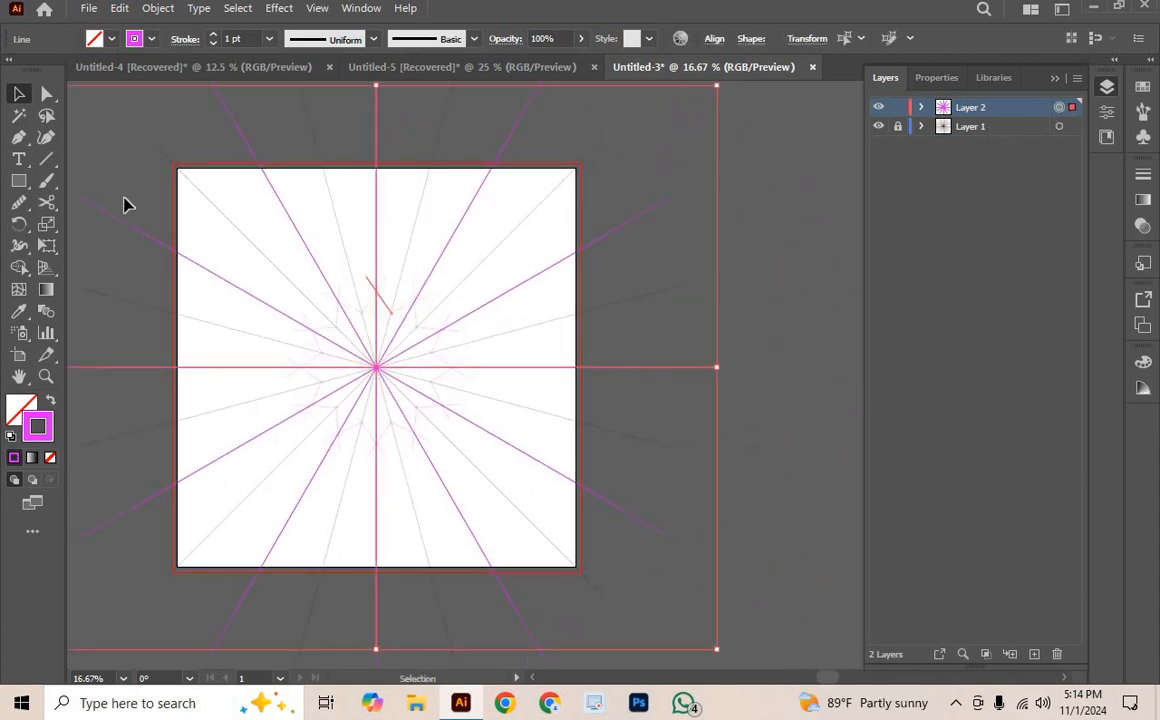
{"action": "left_click", "coordinate": [19, 182]}
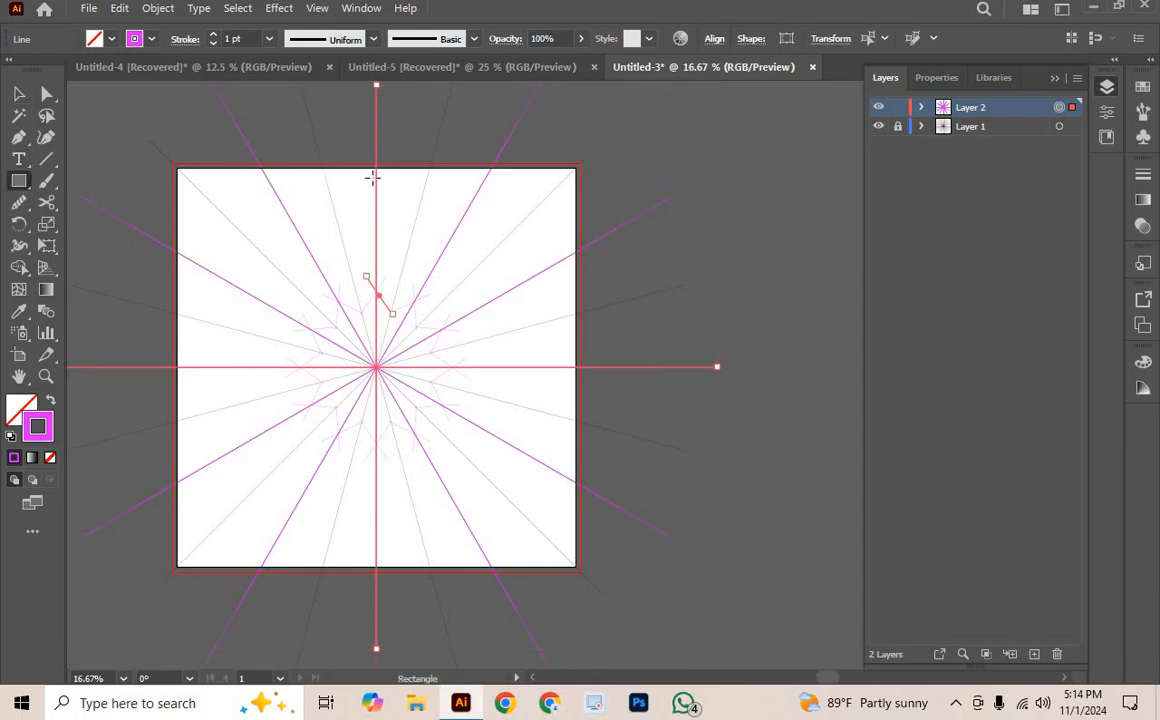
{"action": "left_click_drag", "start_coordinate": [376, 186], "coordinate": [542, 368]}
Step: Delete the rectangle's outer anchor point on the horizontal guide to turn it into a triangle
{"action": "key", "text": "ctrl+="}
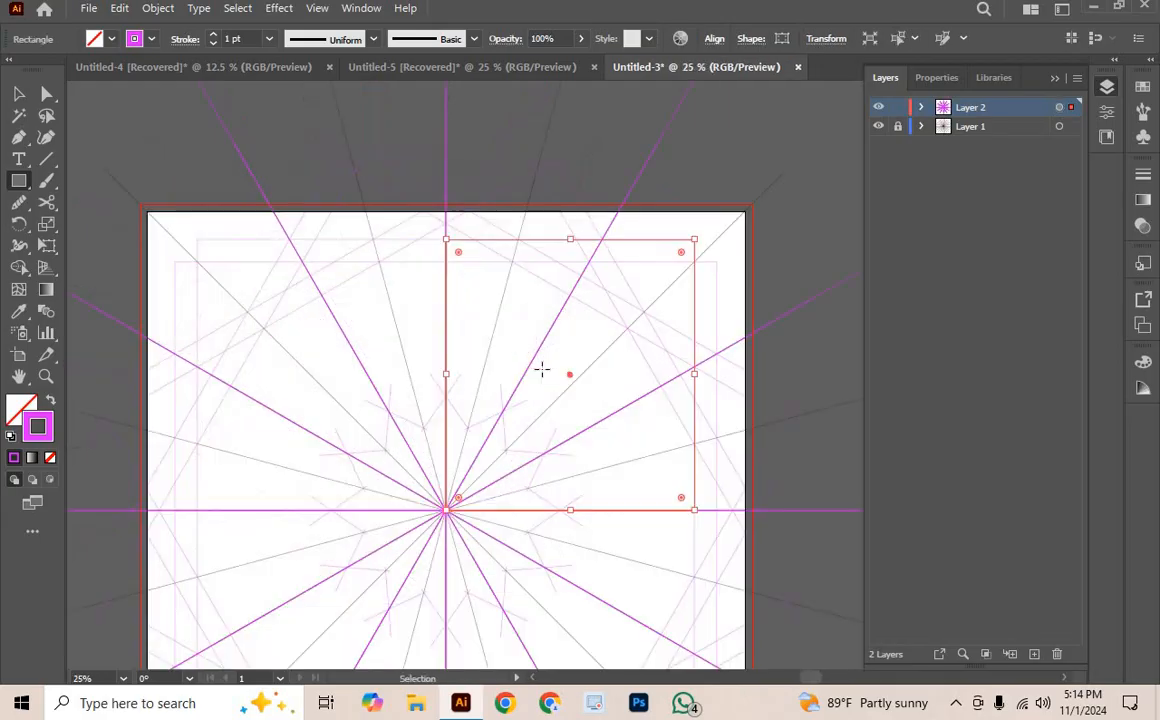
{"action": "scroll", "coordinate": [541, 366], "scroll_direction": "down", "scroll_amount": 3}
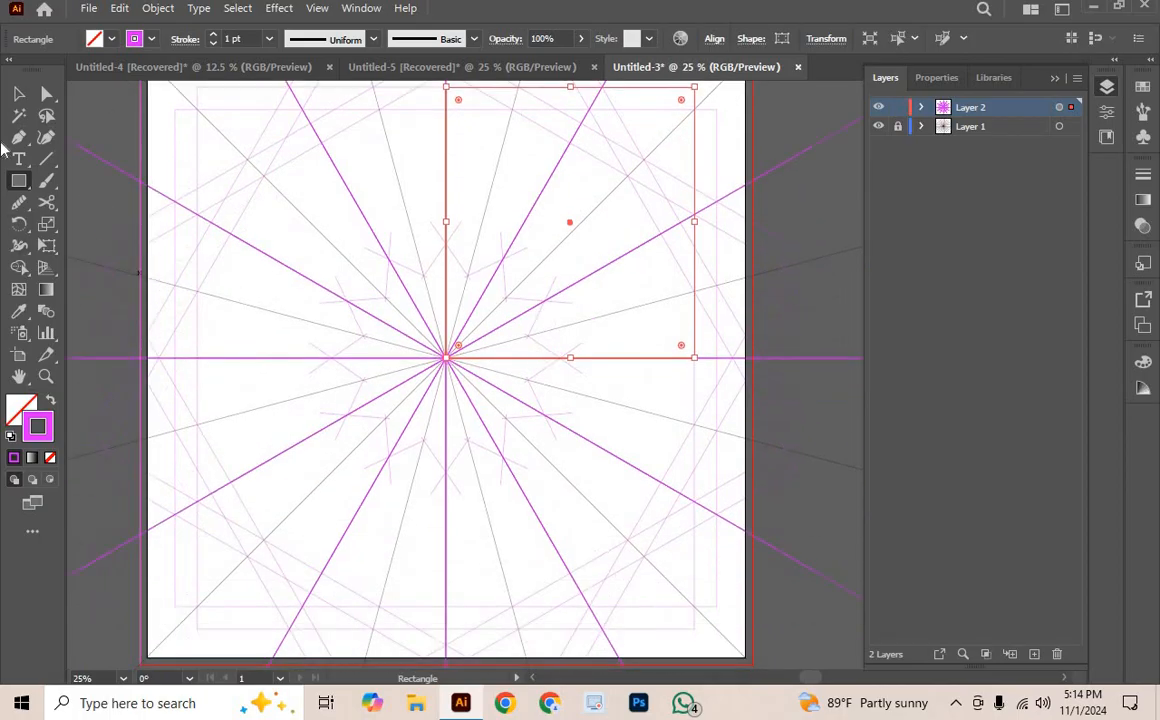
{"action": "left_click", "coordinate": [19, 138]}
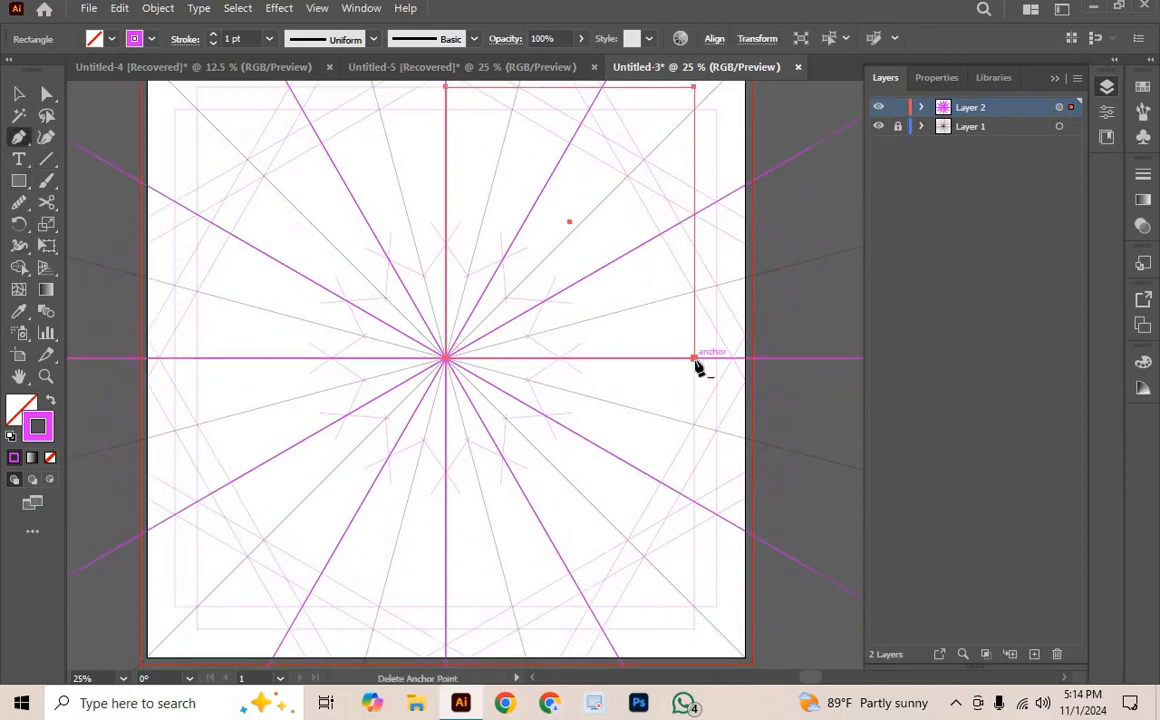
{"action": "left_click", "coordinate": [694, 358]}
{"action": "scroll", "coordinate": [678, 350], "scroll_direction": "up", "scroll_amount": 1}
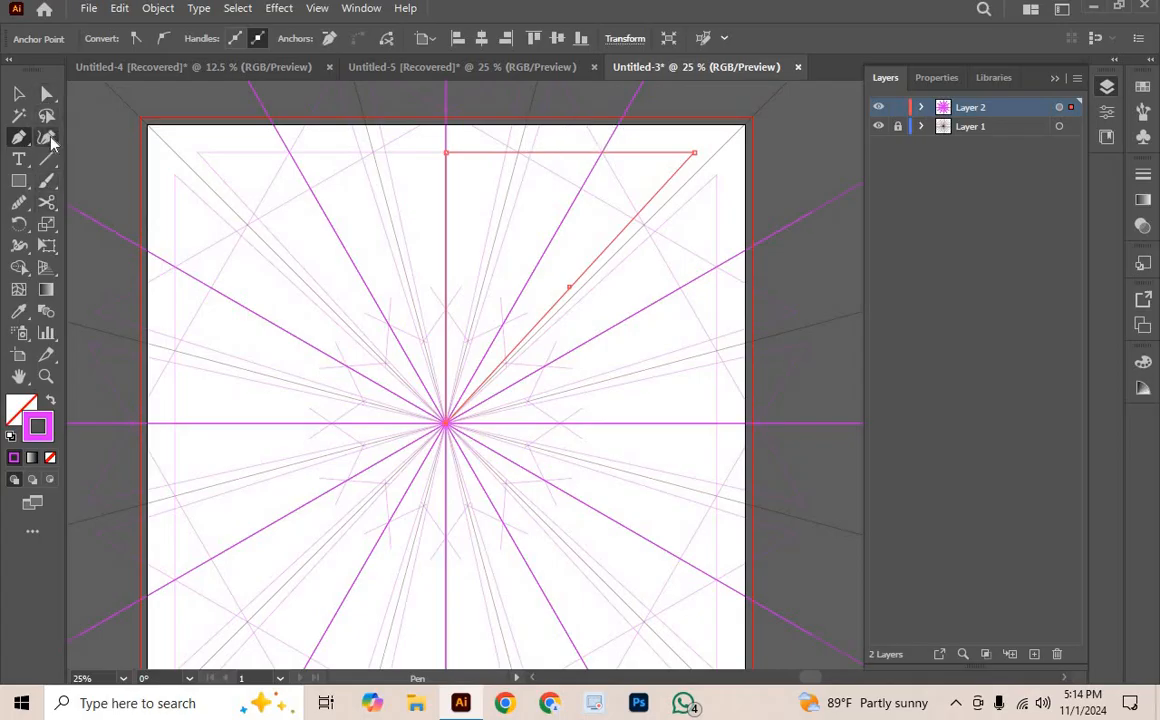
Step: Move the triangle's upper-right corner with the Curvature tool to where the first guide right of the vertical meets the artboard's top edge
{"action": "left_click", "coordinate": [46, 137]}
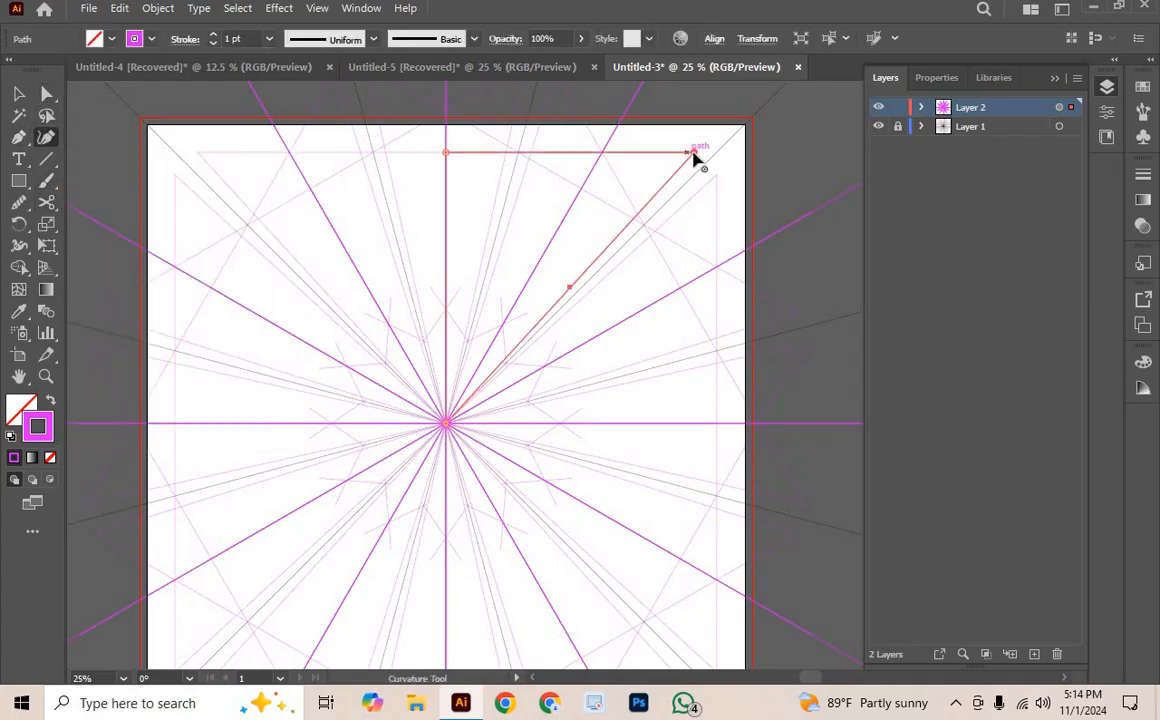
{"action": "left_click", "coordinate": [695, 153]}
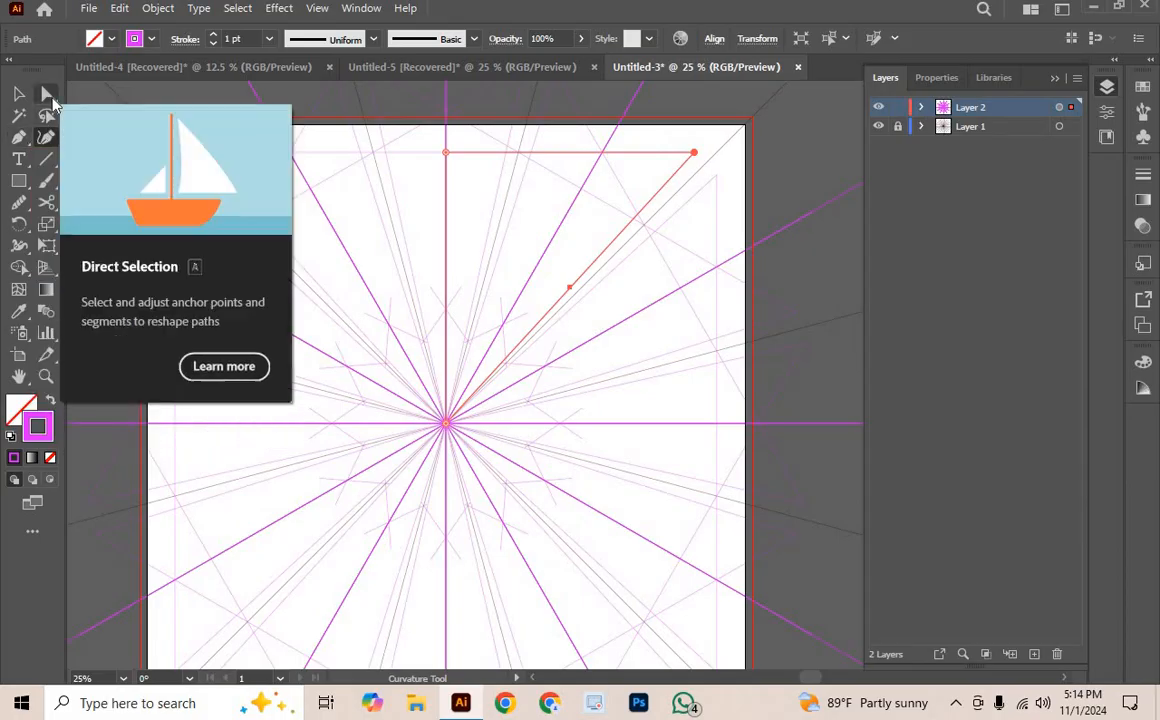
{"action": "left_click", "coordinate": [47, 94]}
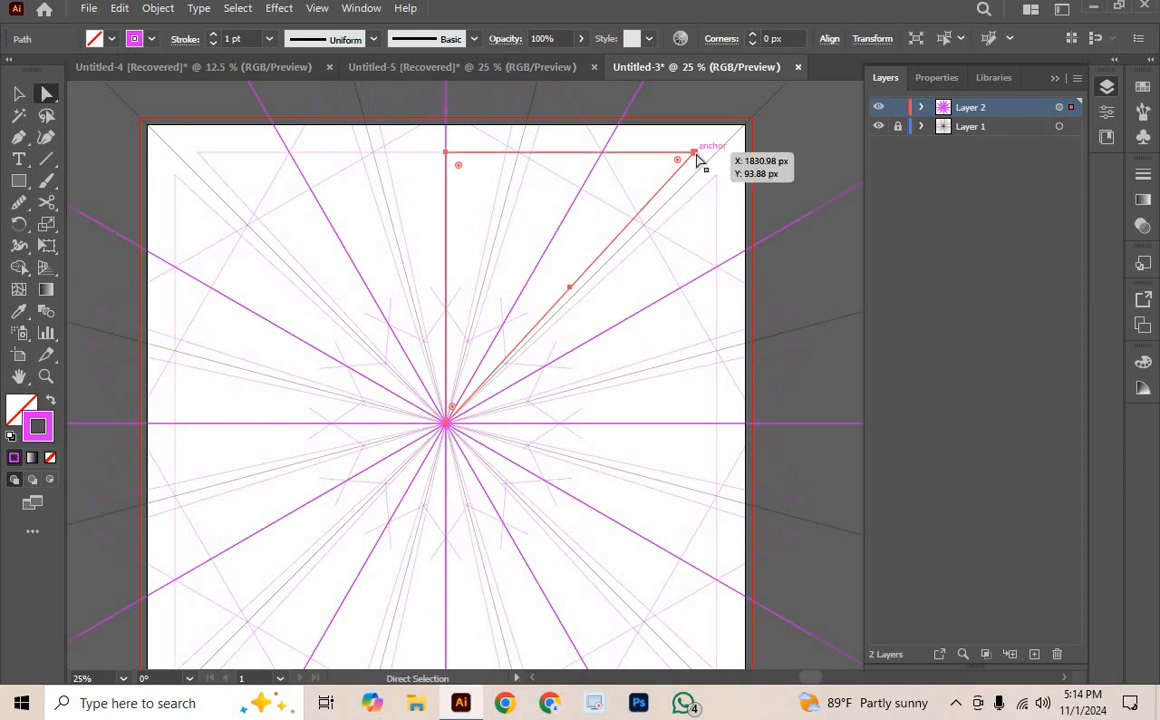
{"action": "left_click_drag", "start_coordinate": [686, 160], "coordinate": [658, 166]}
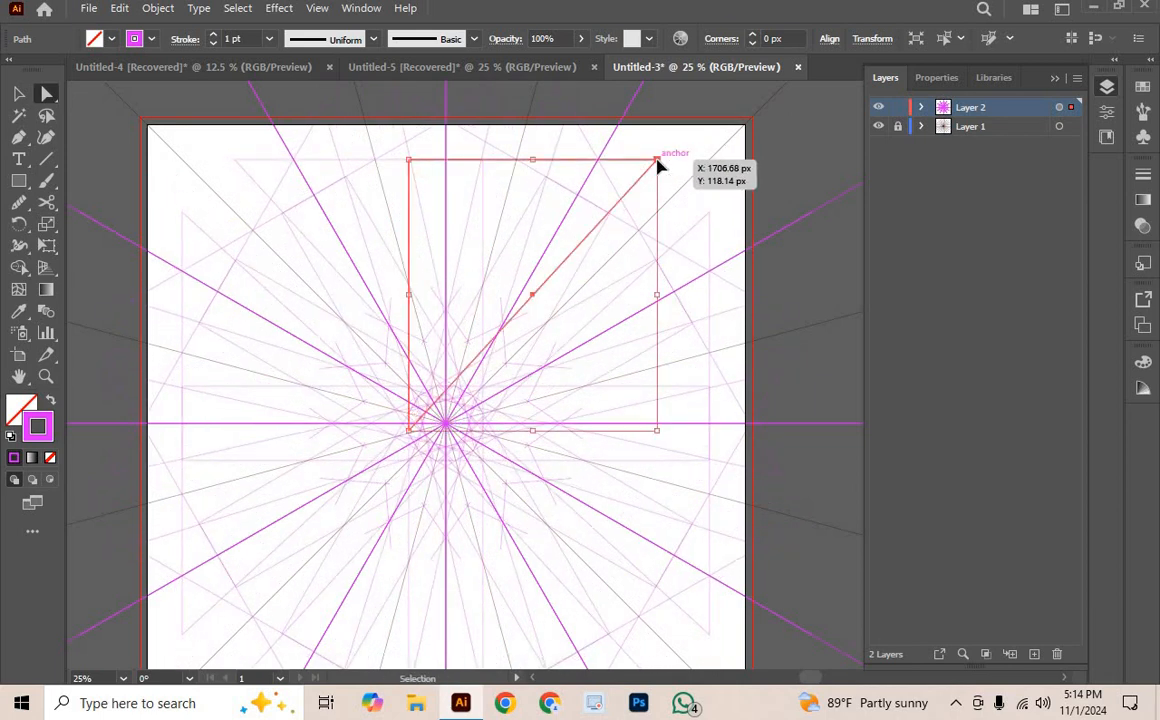
{"action": "left_click", "coordinate": [46, 137]}
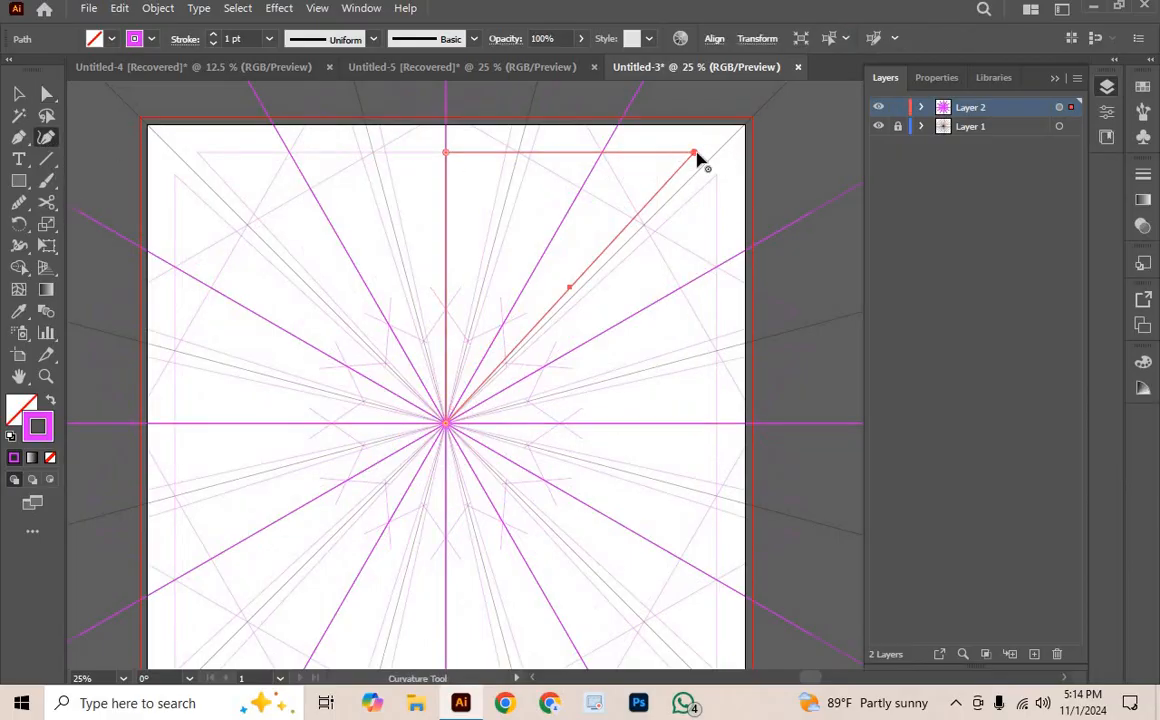
{"action": "left_click_drag", "start_coordinate": [692, 155], "coordinate": [527, 129]}
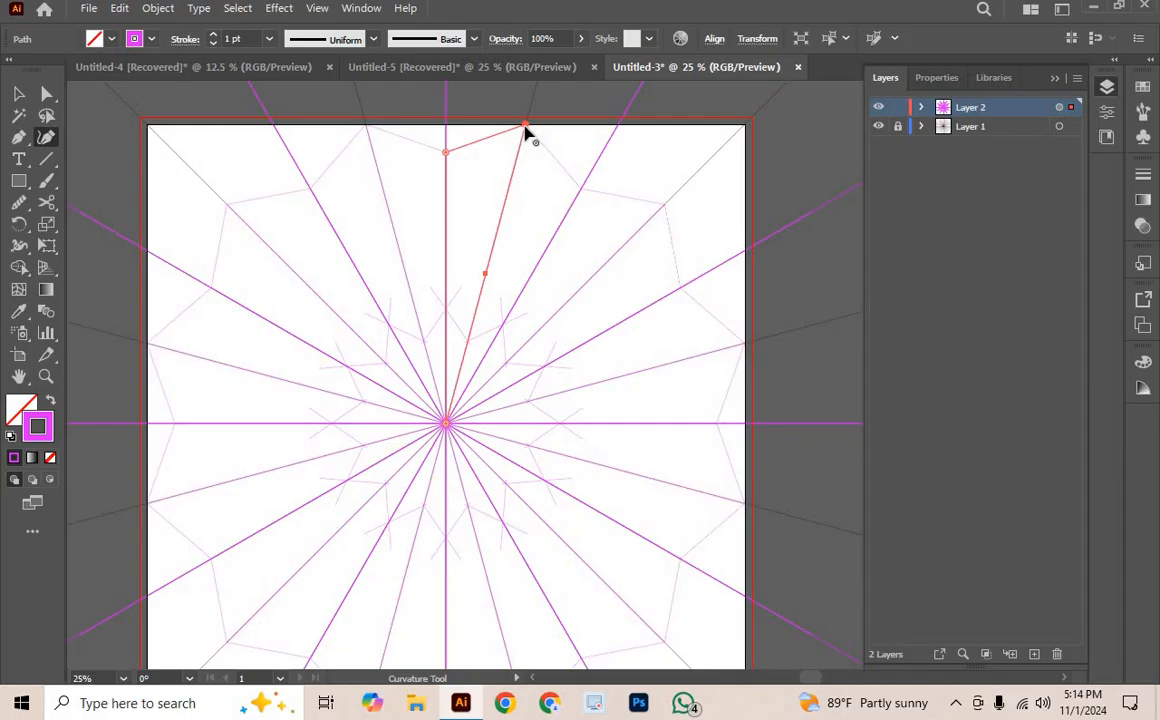
Step: Nudge the triangle's top corner closer to the dark guide line at the artboard's edge with the Curvature tool
{"action": "key", "text": "z"}
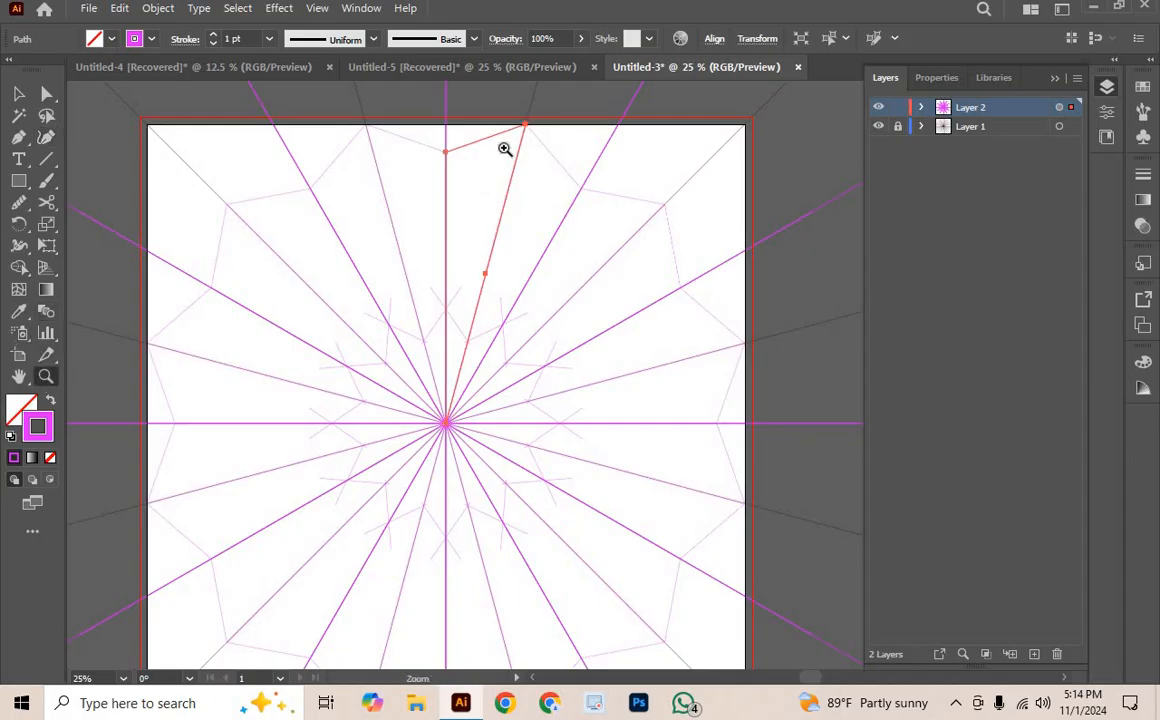
{"action": "left_click_drag", "start_coordinate": [526, 121], "coordinate": [839, 502]}
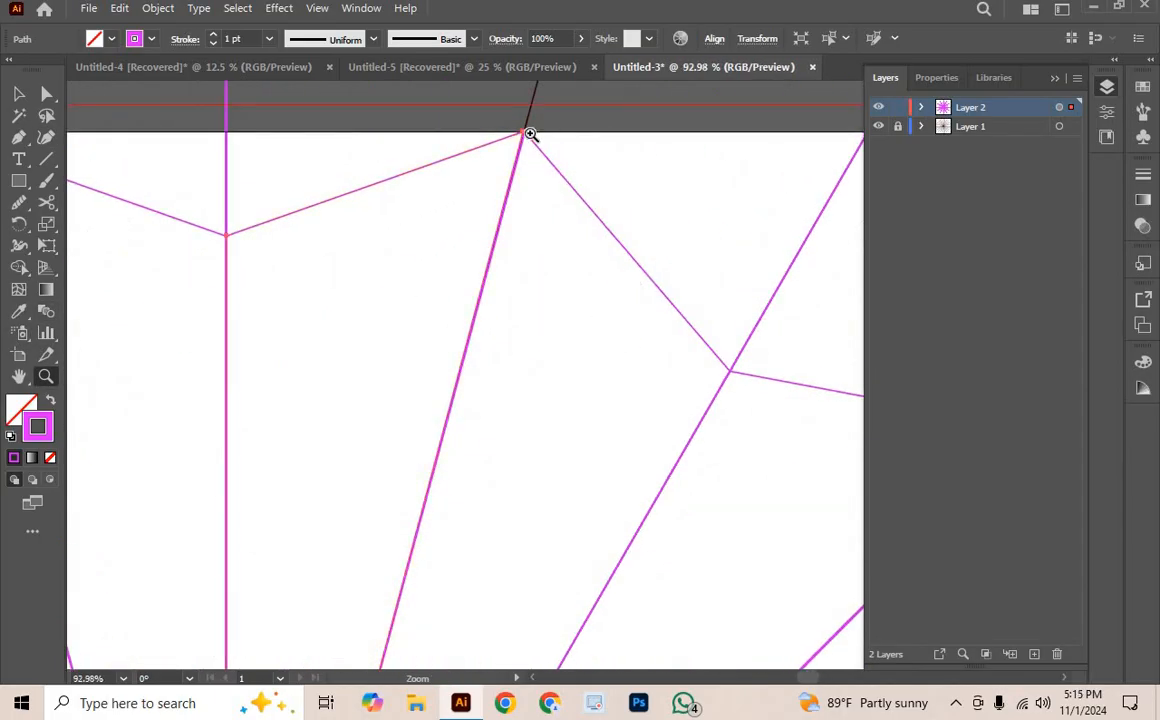
{"action": "mouse_move", "coordinate": [530, 133]}
{"action": "left_mouse_down"}
{"action": "mouse_move", "coordinate": [759, 596]}
{"action": "mouse_move", "coordinate": [541, 129]}
{"action": "left_mouse_up"}
{"action": "left_click", "coordinate": [617, 220]}
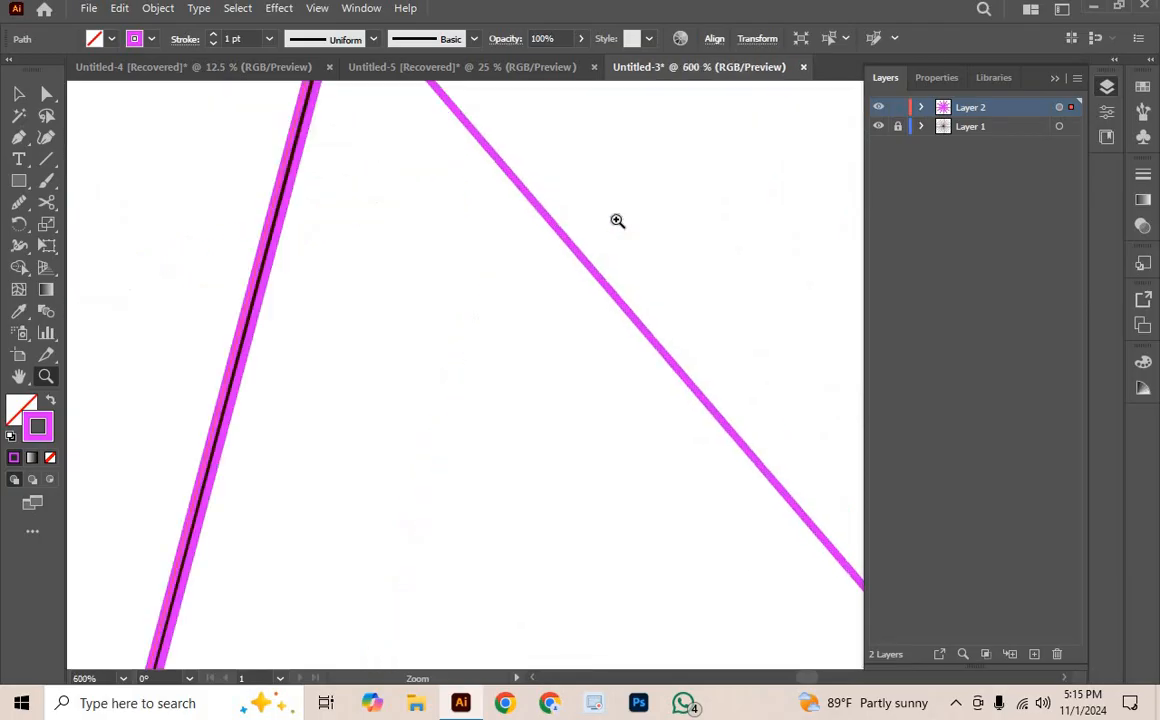
{"action": "left_click_drag", "start_coordinate": [473, 215], "coordinate": [636, 617]}
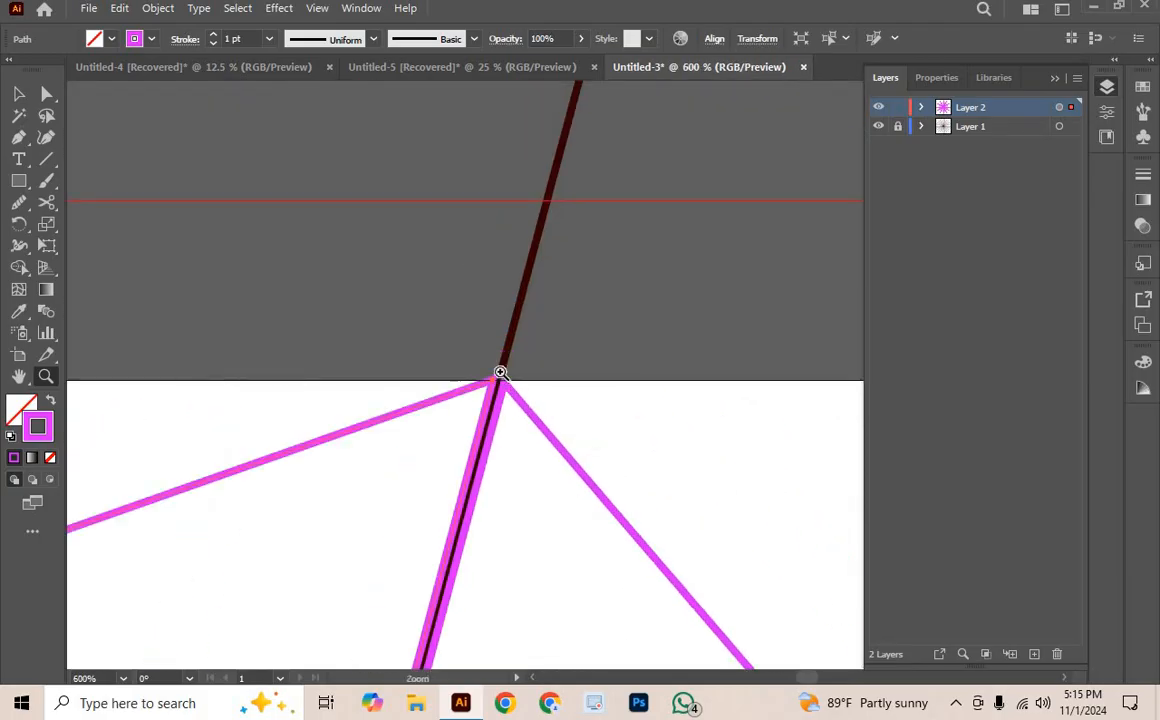
{"action": "left_click_drag", "start_coordinate": [500, 372], "coordinate": [758, 596]}
{"action": "left_click_drag", "start_coordinate": [301, 190], "coordinate": [444, 338]}
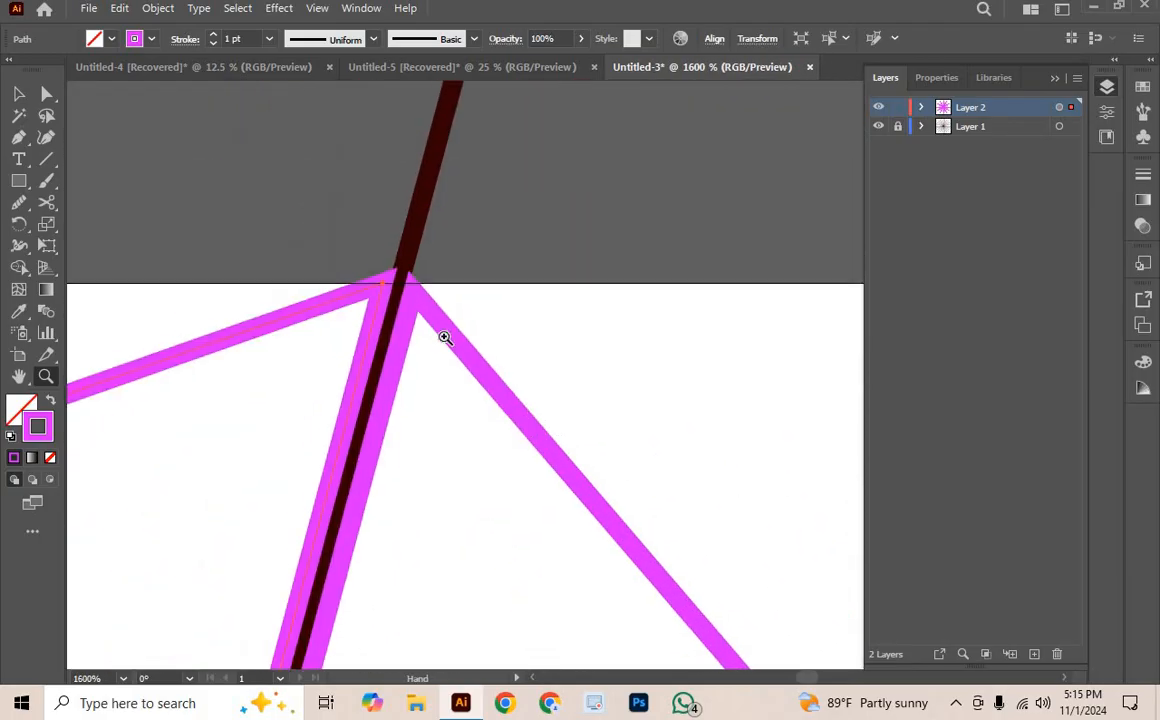
{"action": "left_click_drag", "start_coordinate": [404, 270], "coordinate": [716, 517]}
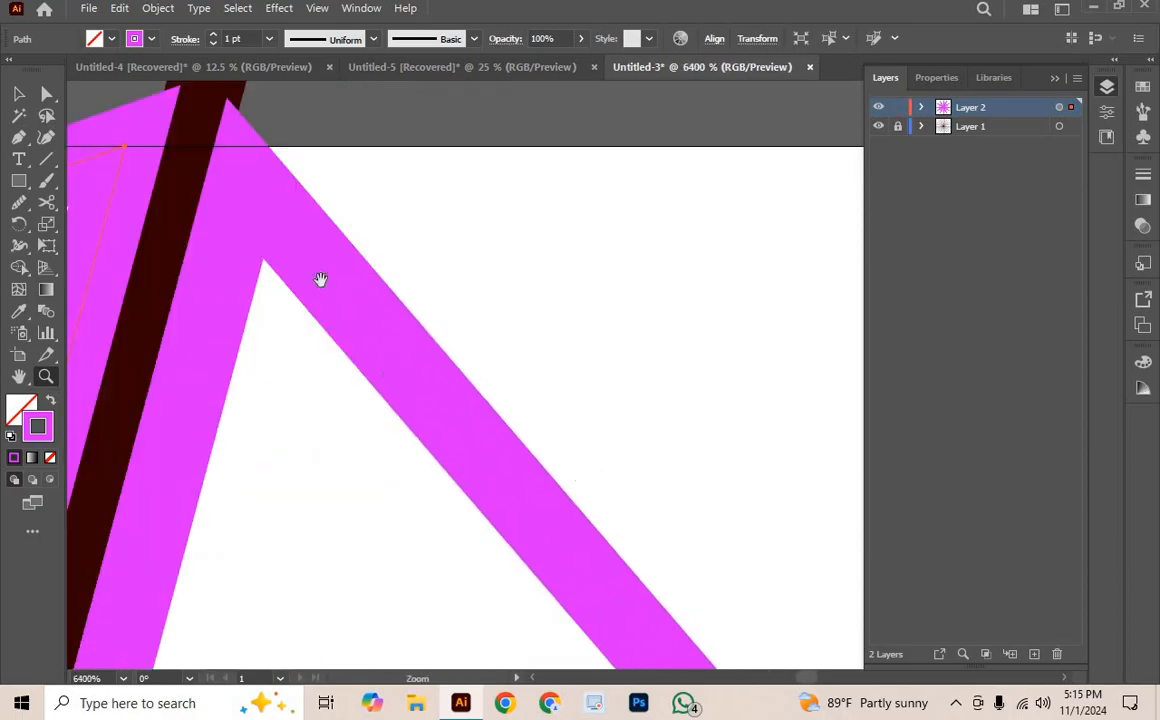
{"action": "left_click_drag", "start_coordinate": [248, 242], "coordinate": [655, 425]}
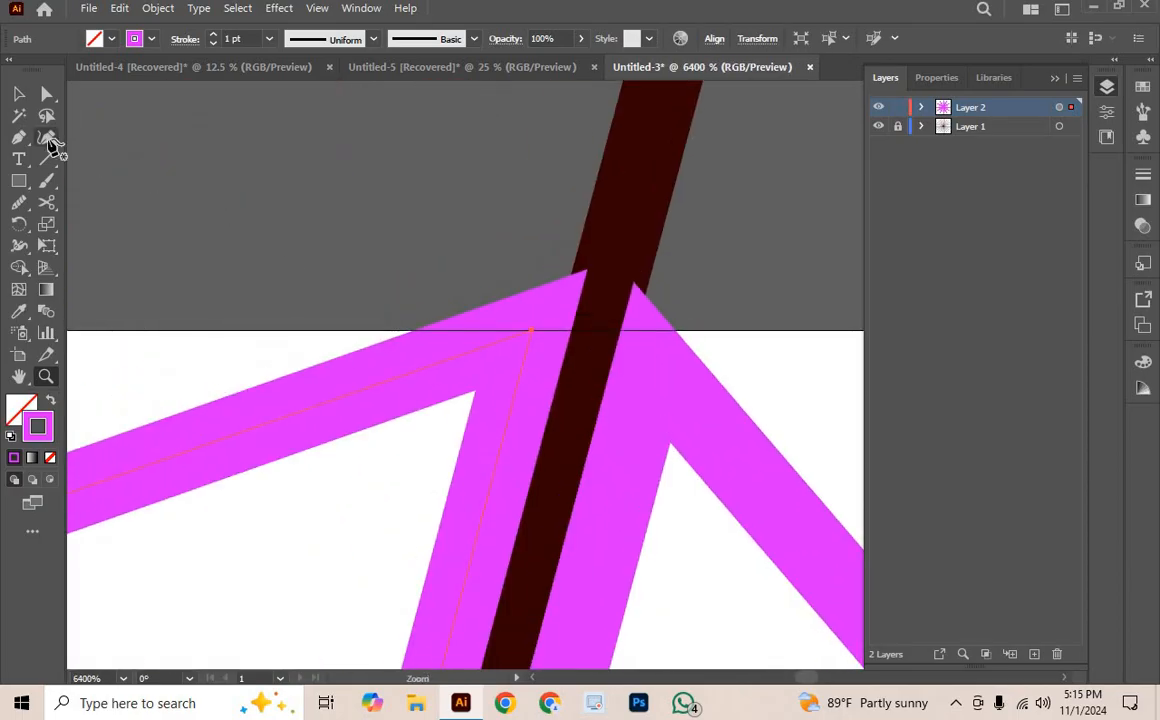
{"action": "left_click", "coordinate": [47, 137]}
{"action": "left_click_drag", "start_coordinate": [532, 331], "coordinate": [555, 337]}
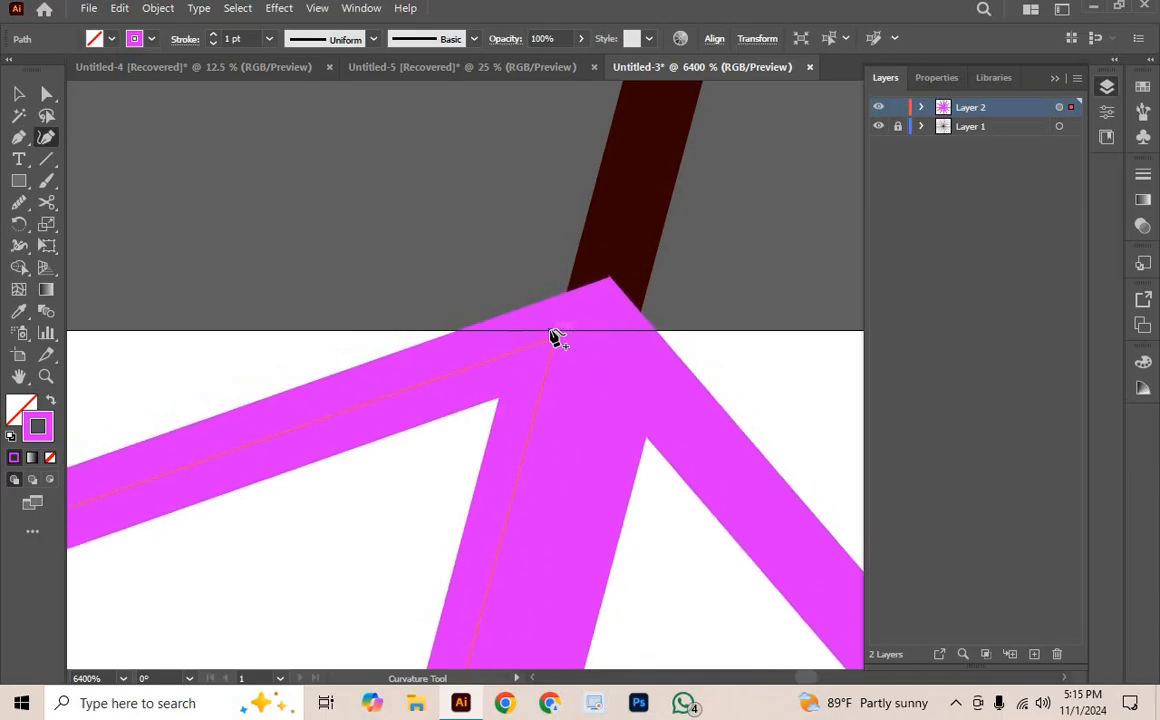
Step: Finish editing the triangle and deselect it with the Selection tool
{"action": "scroll", "coordinate": [555, 337], "scroll_direction": "down", "scroll_amount": 1}
{"action": "key", "text": "ctrl+minus"}
{"action": "key", "text": "ctrl+minus"}
{"action": "key", "text": "ctrl+minus"}
{"action": "key", "text": "ctrl+minus"}
{"action": "key", "text": "ctrl+minus"}
{"action": "key", "text": "ctrl+minus"}
{"action": "key", "text": "ctrl+minus"}
{"action": "key", "text": "ctrl+minus"}
{"action": "key", "text": "ctrl+minus"}
{"action": "key", "text": "ctrl+minus"}
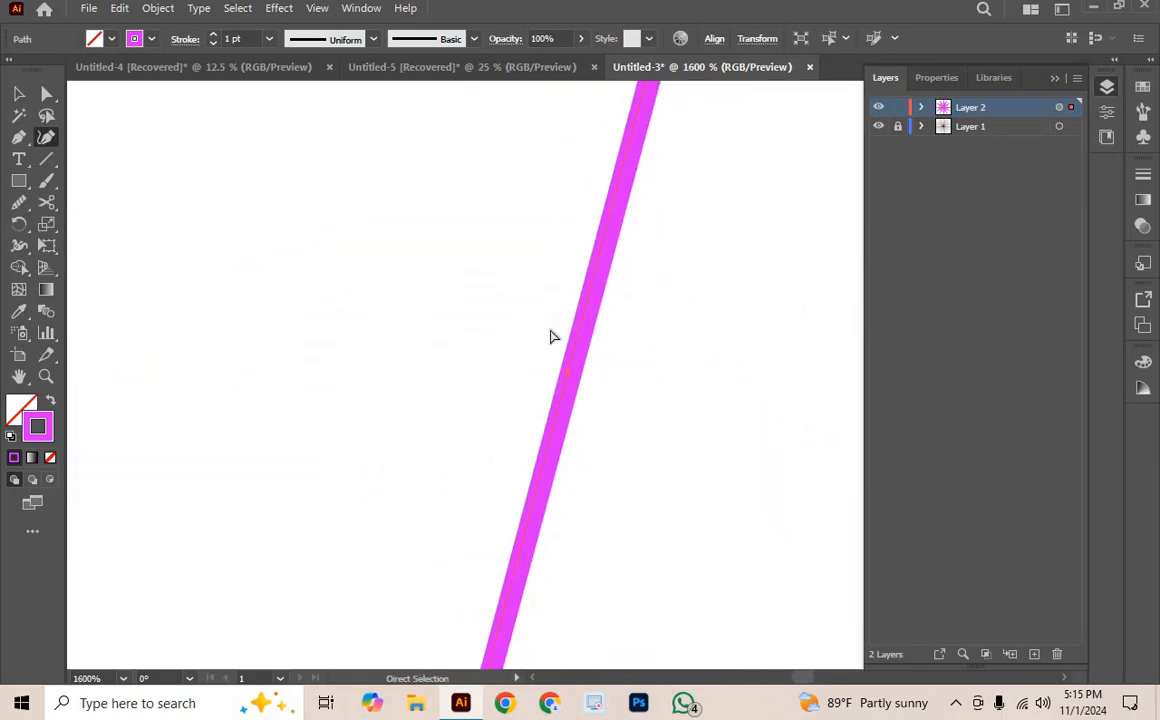
{"action": "key", "text": "ctrl+minus"}
{"action": "key", "text": "ctrl+minus"}
{"action": "key", "text": "ctrl+minus"}
{"action": "key", "text": "ctrl+minus"}
{"action": "key", "text": "ctrl+minus"}
{"action": "key", "text": "ctrl+minus"}
{"action": "key", "text": "ctrl+minus"}
{"action": "key", "text": "ctrl+minus"}
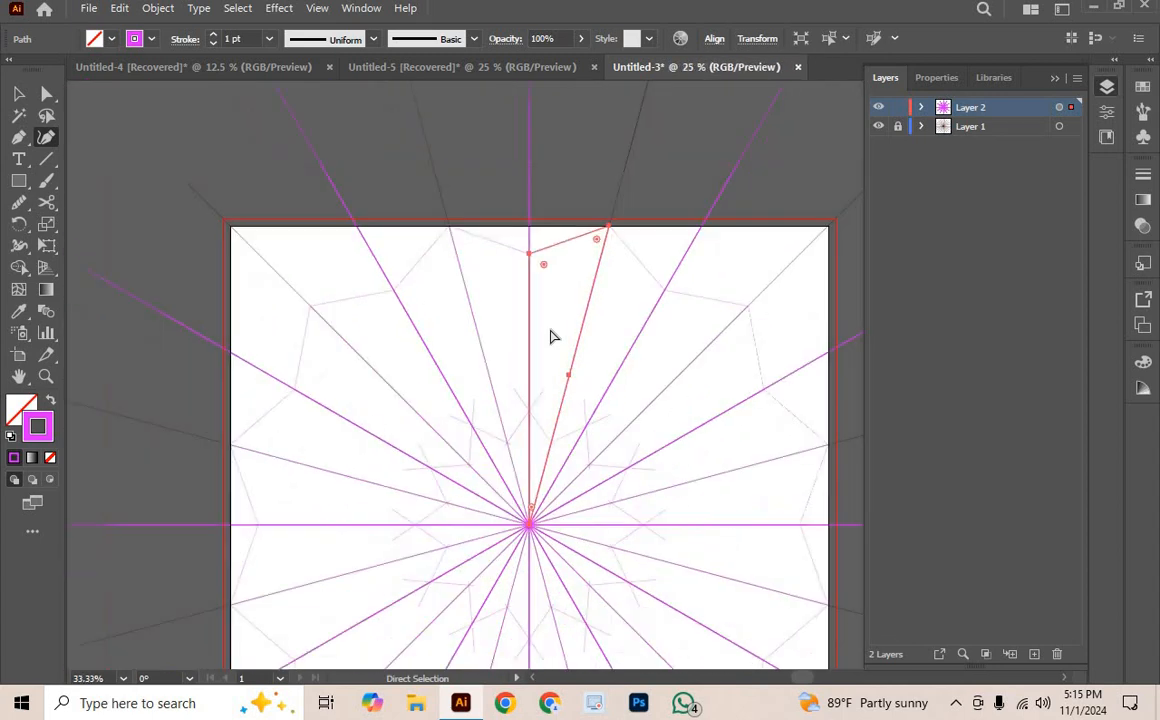
{"action": "left_click", "coordinate": [19, 93]}
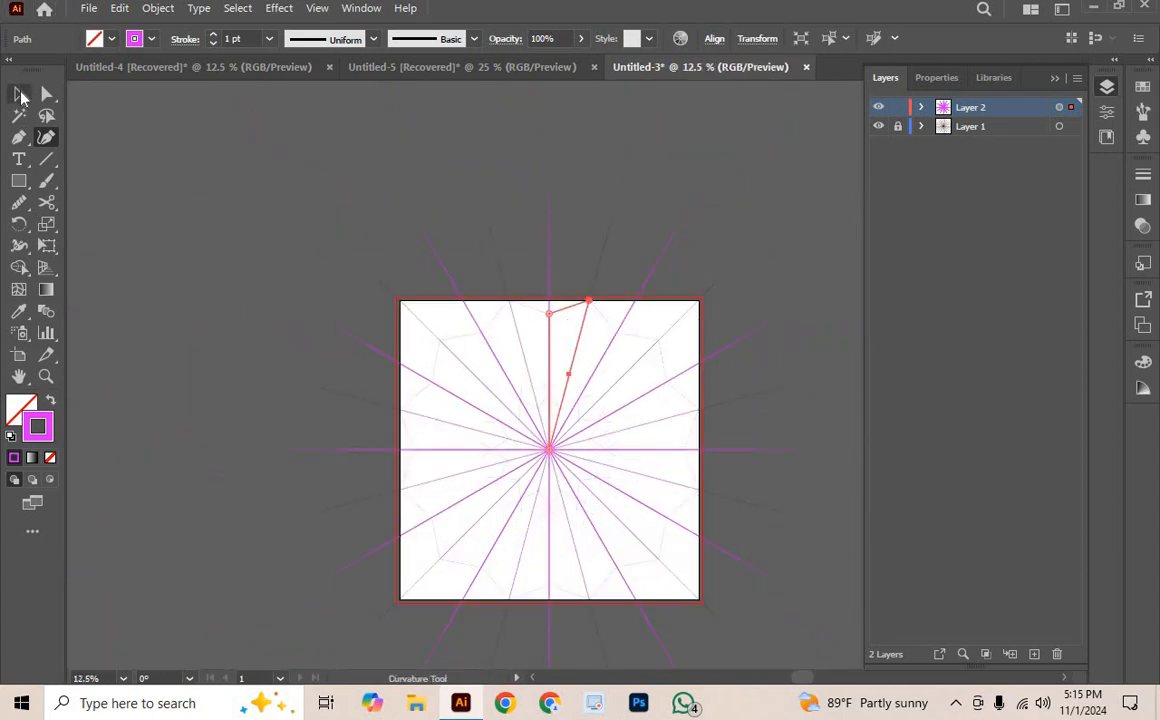
{"action": "left_click", "coordinate": [359, 212]}
Step: Expand Layer 2 and lock its long vertical and horizontal guide lines
{"action": "key", "text": "ctrl+plus"}
{"action": "key", "text": "ctrl+plus"}
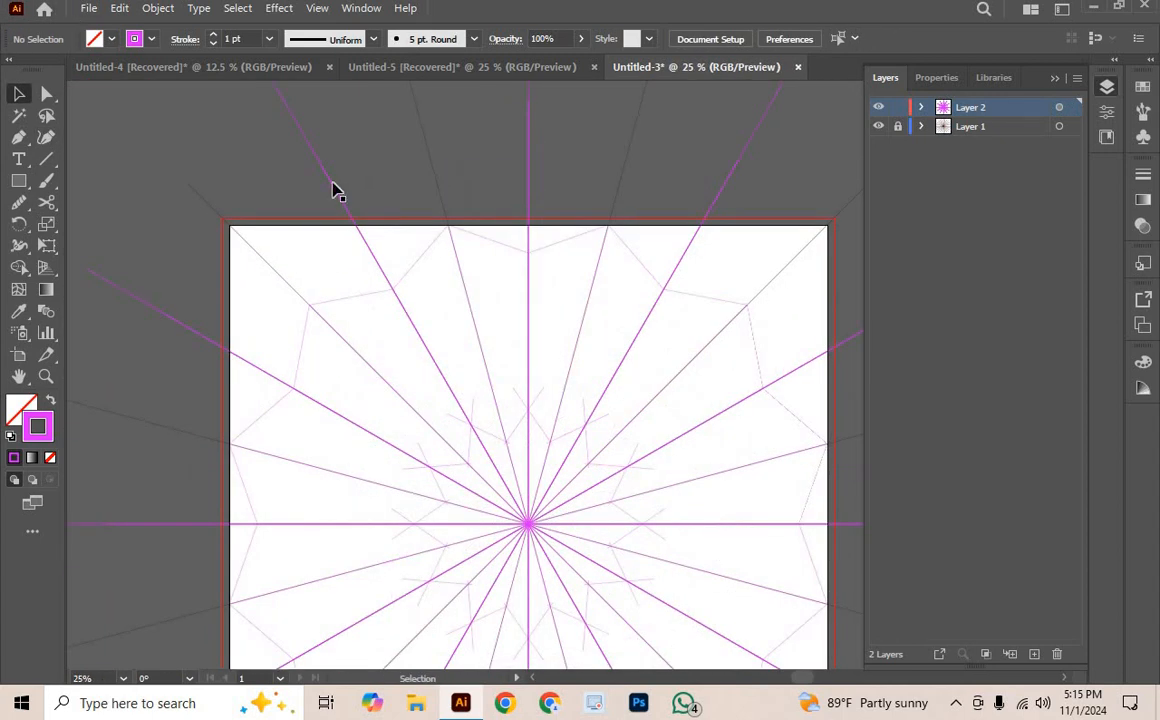
{"action": "scroll", "coordinate": [386, 274], "scroll_direction": "down", "scroll_amount": 5}
{"action": "scroll", "coordinate": [660, 380], "scroll_direction": "up", "scroll_amount": 5}
{"action": "scroll", "coordinate": [660, 380], "scroll_direction": "right", "scroll_amount": 3}
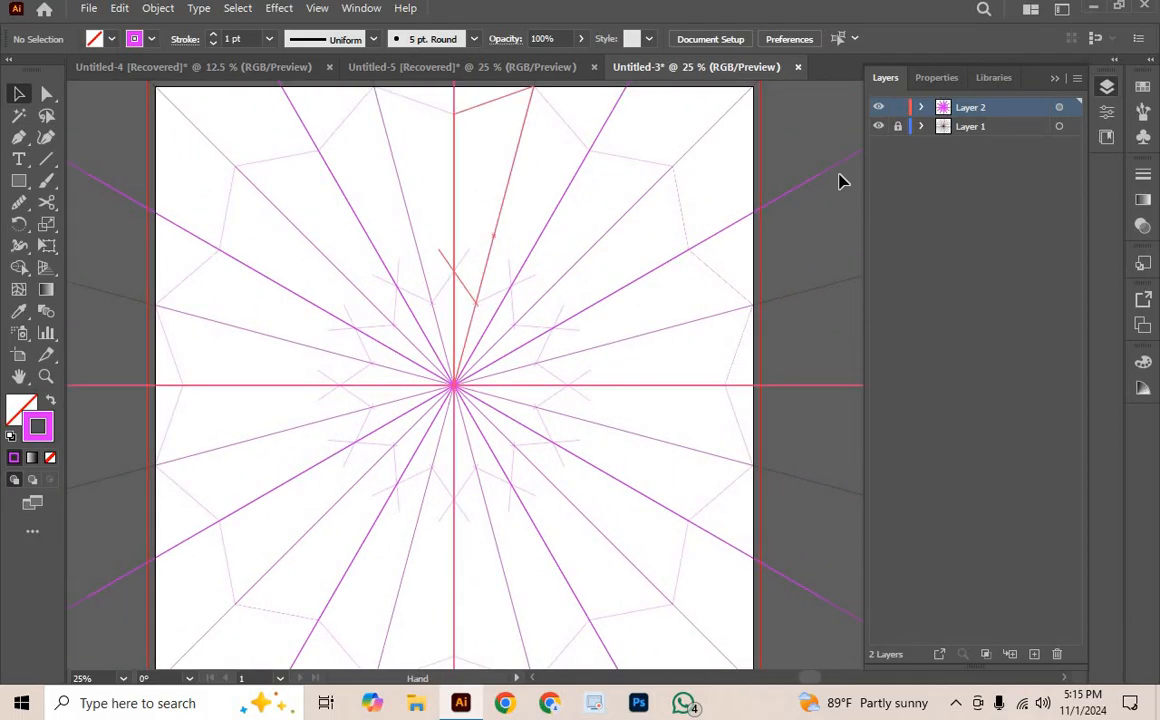
{"action": "left_click", "coordinate": [921, 107]}
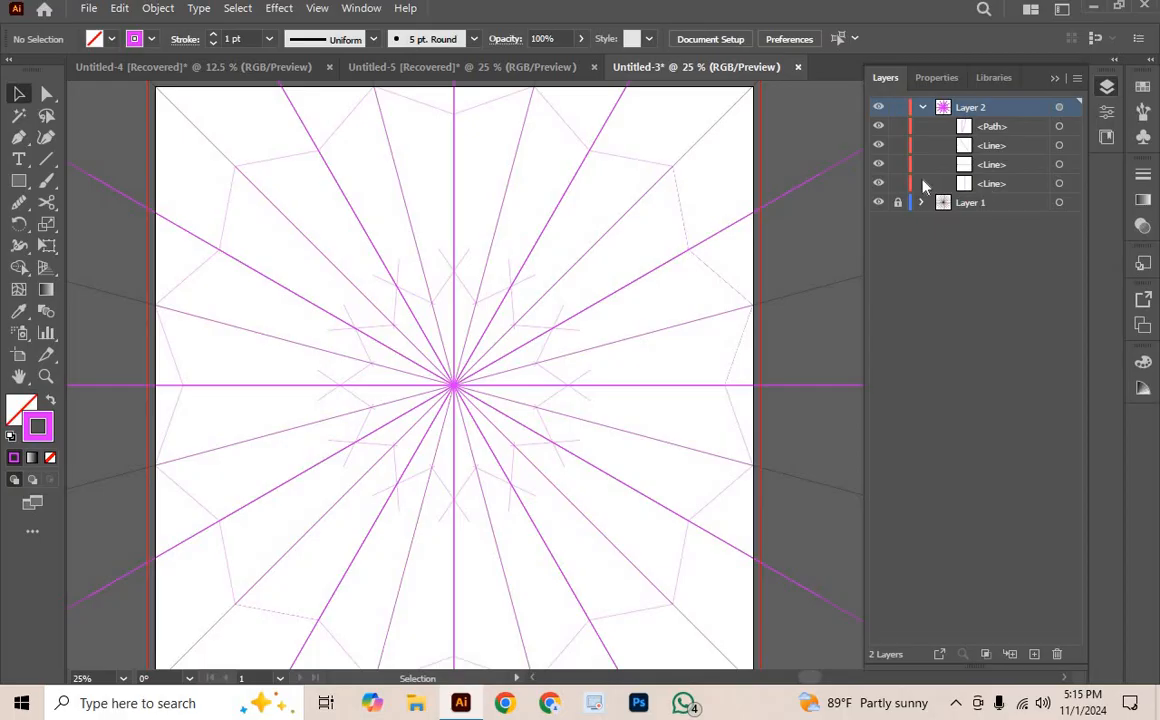
{"action": "left_click", "coordinate": [1059, 185]}
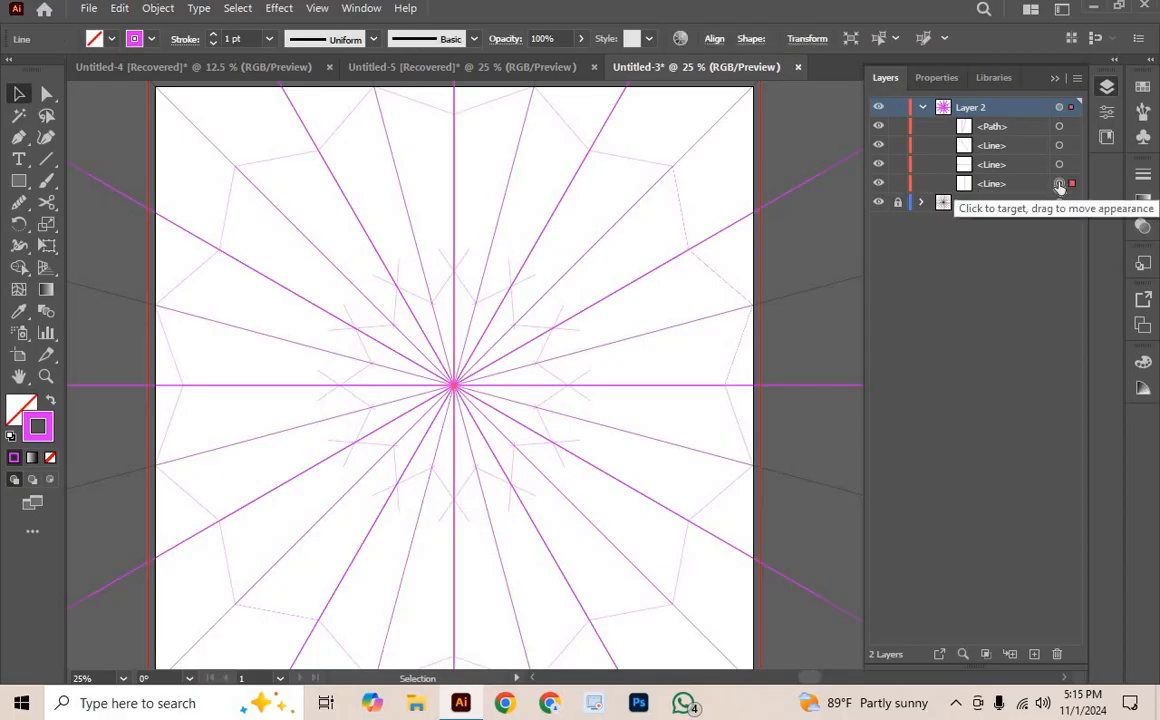
{"action": "left_click", "coordinate": [898, 185]}
{"action": "left_click", "coordinate": [1059, 164]}
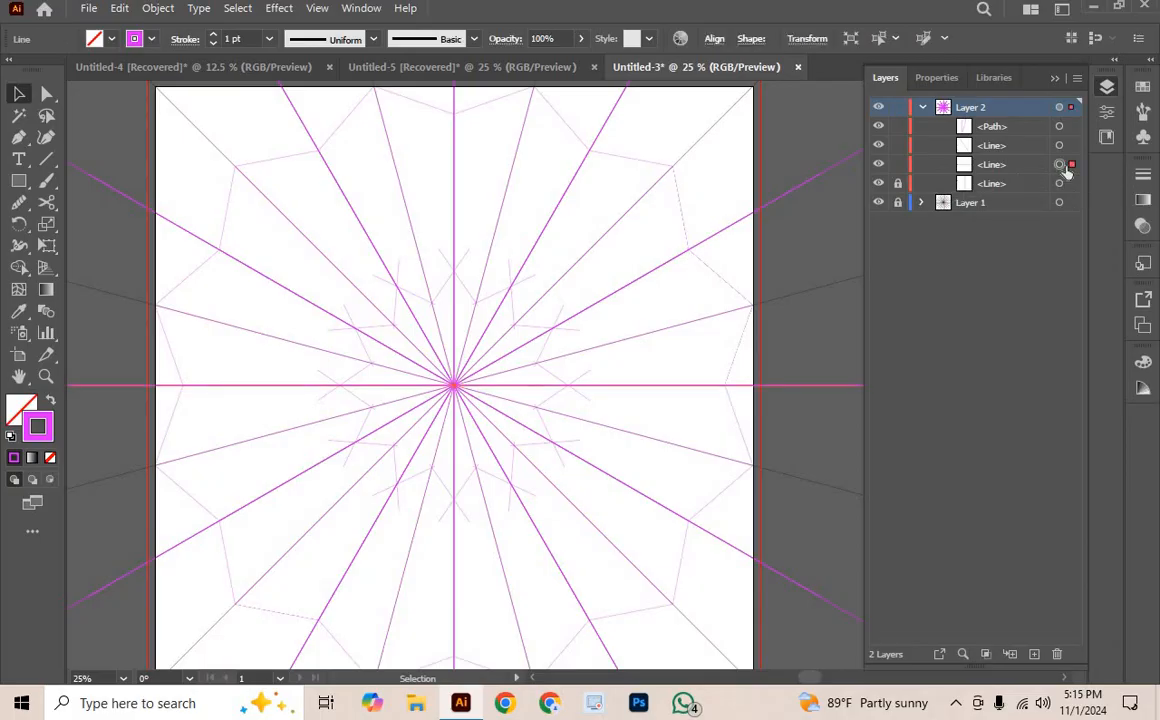
{"action": "left_click", "coordinate": [898, 165]}
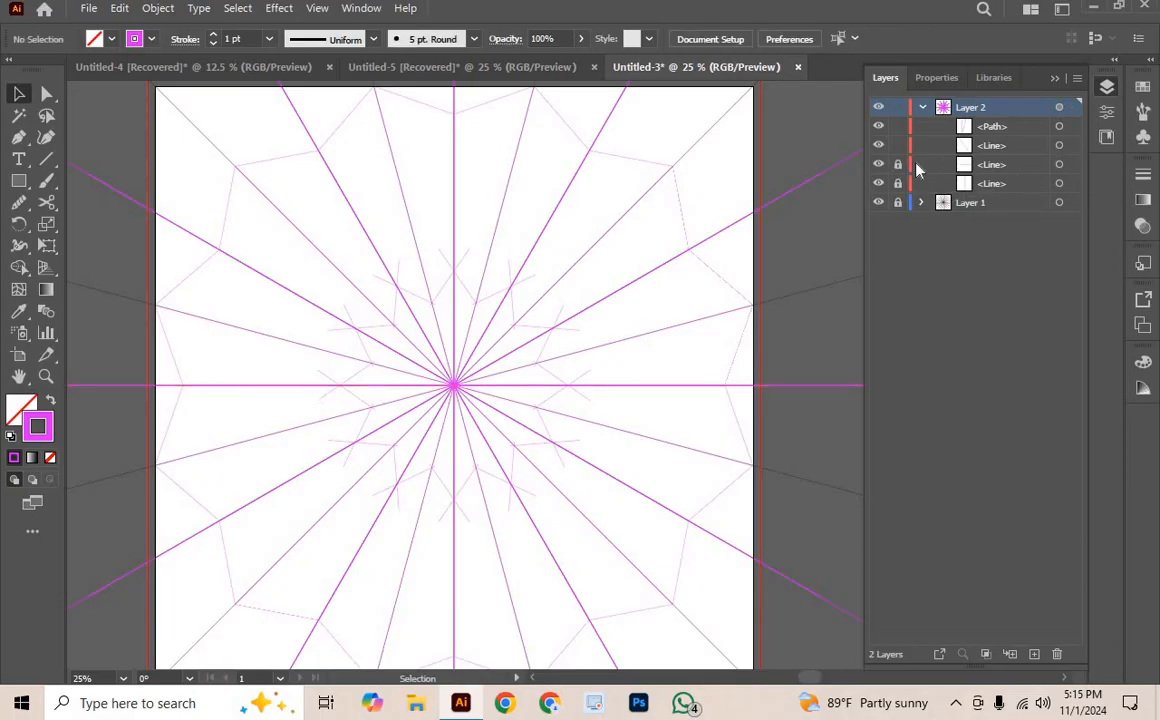
Step: Lock the triangle path in Layer 2 and hide the short slanted line below it in the layer list
{"action": "left_click", "coordinate": [1059, 127]}
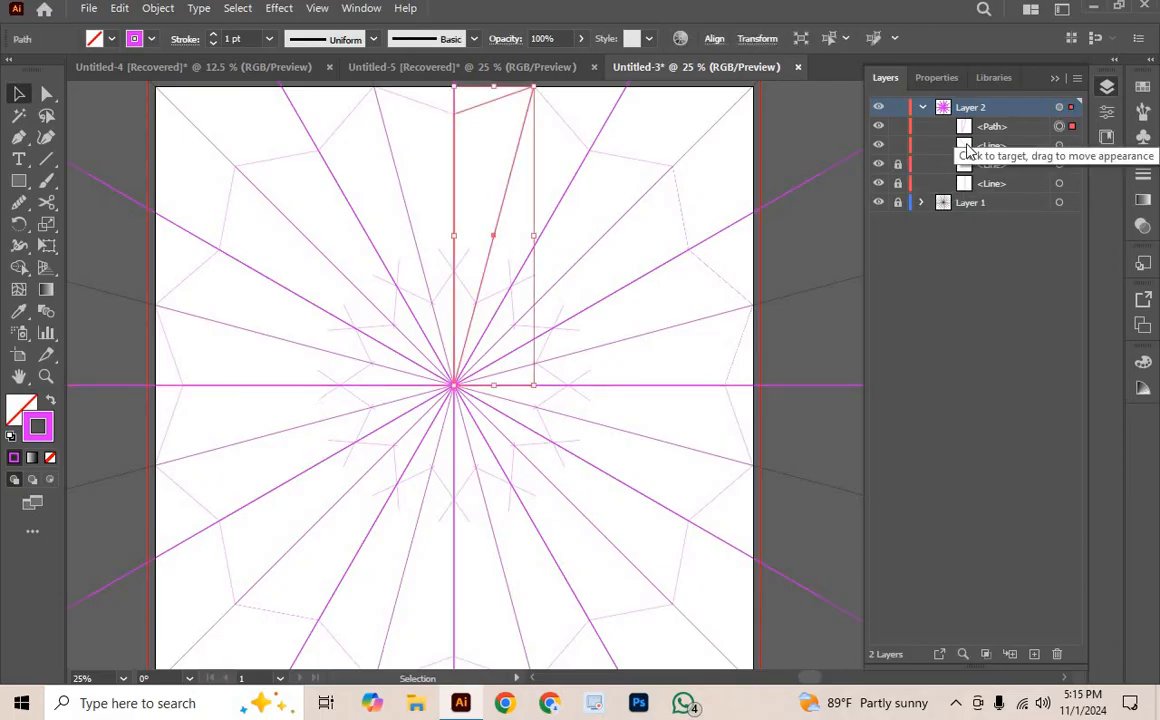
{"action": "left_click", "coordinate": [898, 127]}
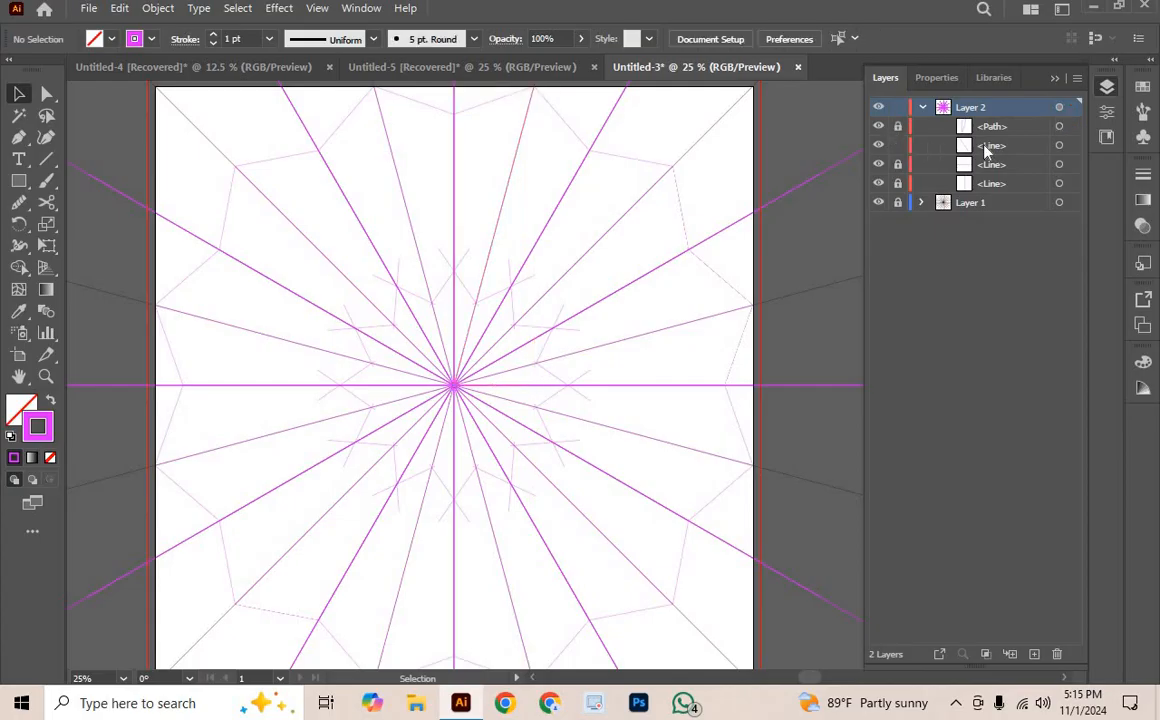
{"action": "left_click", "coordinate": [1059, 146]}
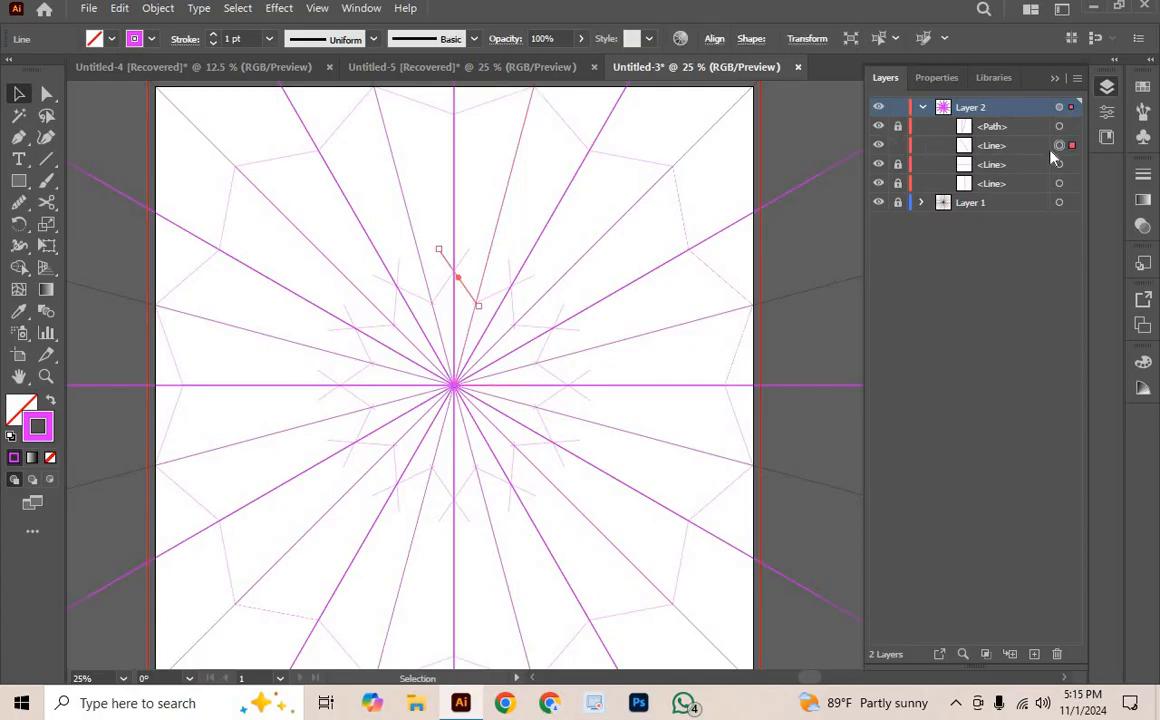
{"action": "left_click", "coordinate": [879, 147]}
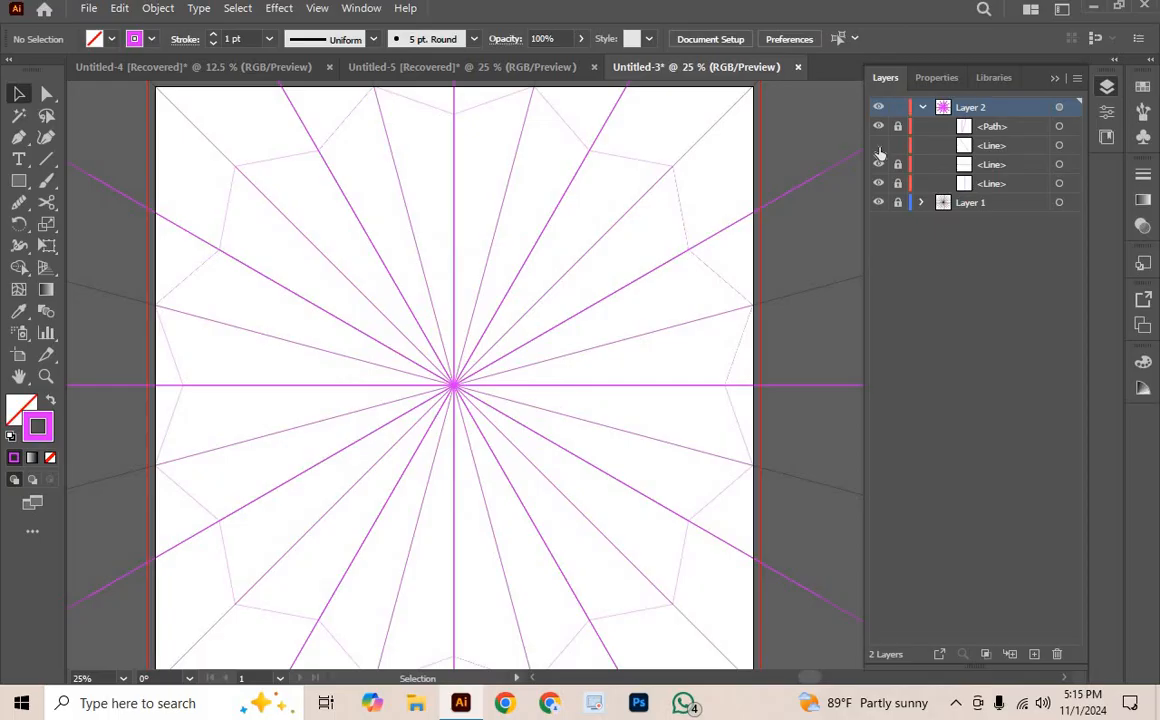
Step: Draw a vertical line with the Line Segment tool from the artboard's centre to nearly halfway up toward its upper edge
{"action": "key", "text": "ctrl+minus"}
{"action": "key", "text": "ctrl+minus"}
{"action": "key", "text": "ctrl+minus"}
{"action": "key", "text": "ctrl+plus"}
{"action": "key", "text": "ctrl+plus"}
{"action": "key", "text": "ctrl+plus"}
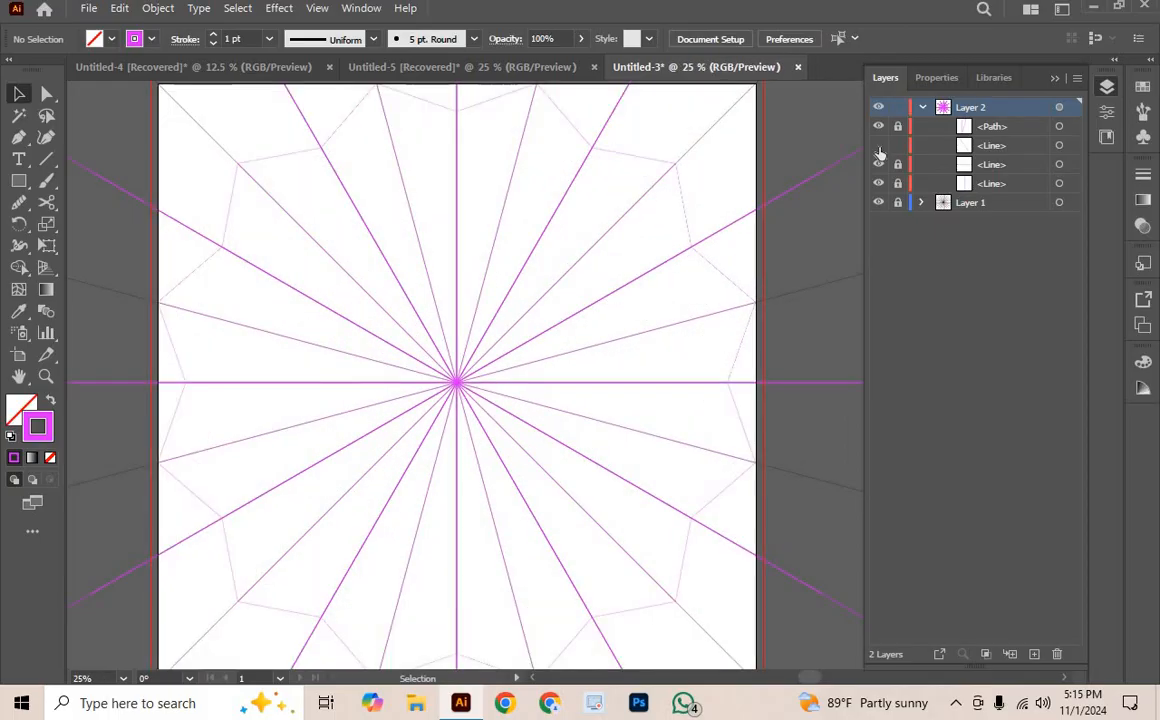
{"action": "scroll", "coordinate": [456, 225], "scroll_direction": "down", "scroll_amount": 3}
{"action": "scroll", "coordinate": [456, 225], "scroll_direction": "left", "scroll_amount": 3}
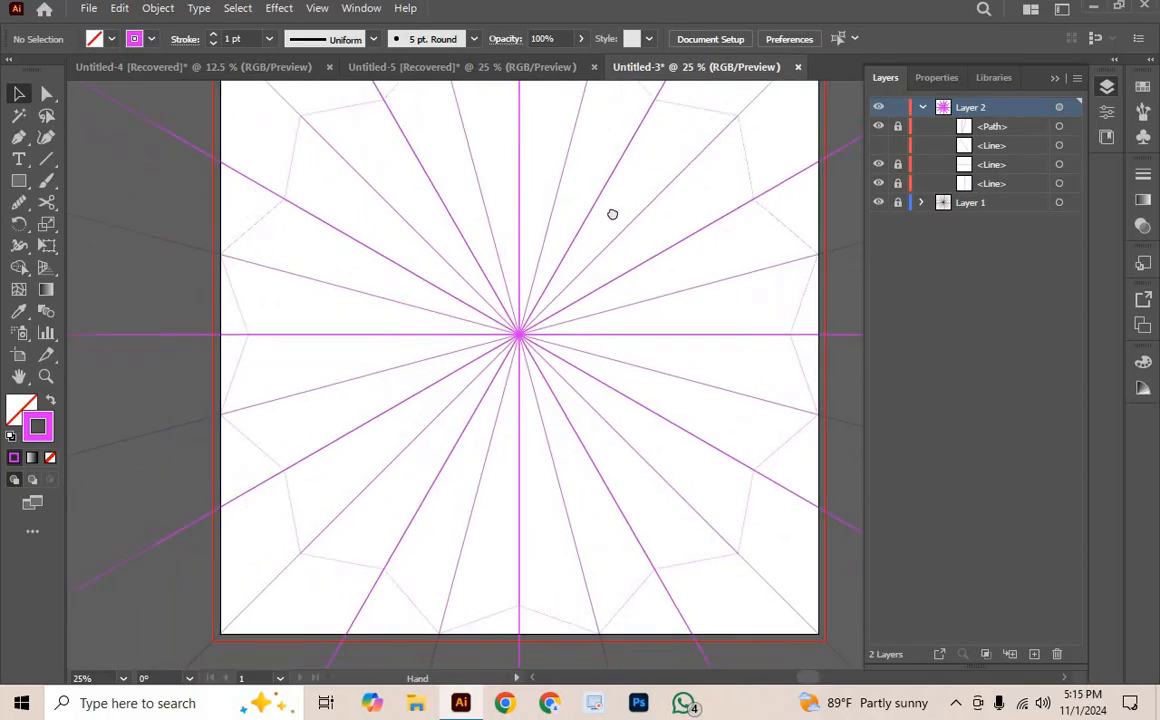
{"action": "scroll", "coordinate": [490, 335], "scroll_direction": "up", "scroll_amount": 3}
{"action": "scroll", "coordinate": [490, 335], "scroll_direction": "right", "scroll_amount": 3}
{"action": "scroll", "coordinate": [572, 282], "scroll_direction": "up", "scroll_amount": 3}
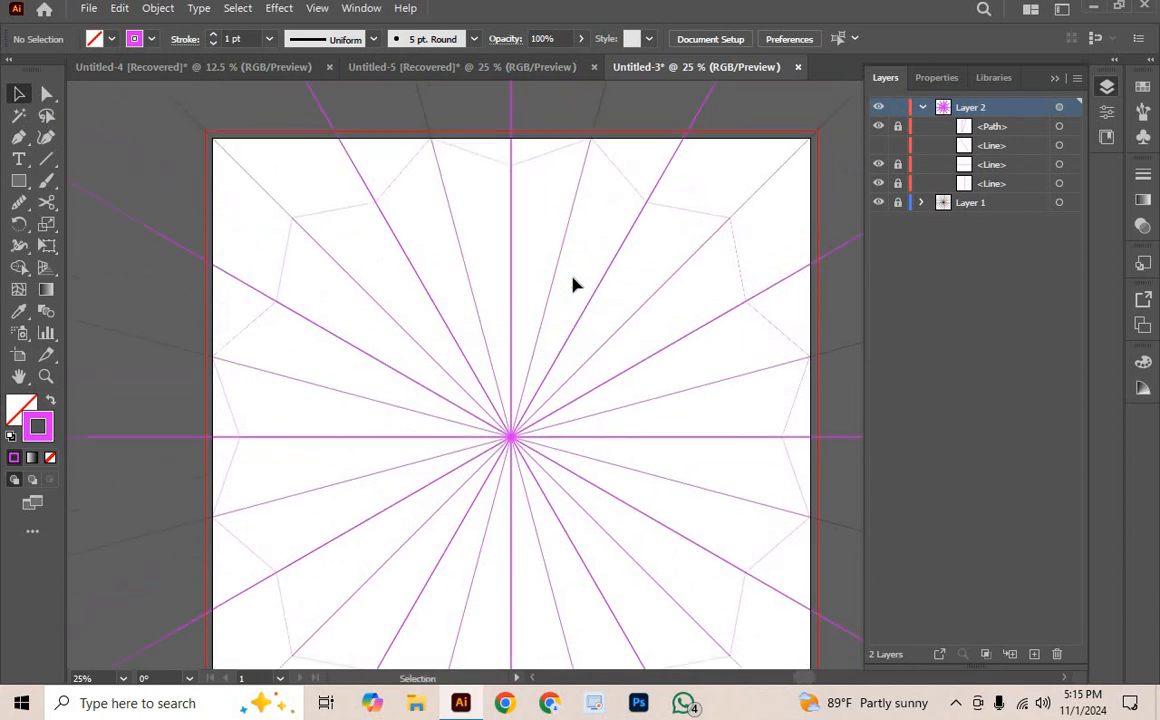
{"action": "left_click_drag", "start_coordinate": [555, 265], "coordinate": [510, 223]}
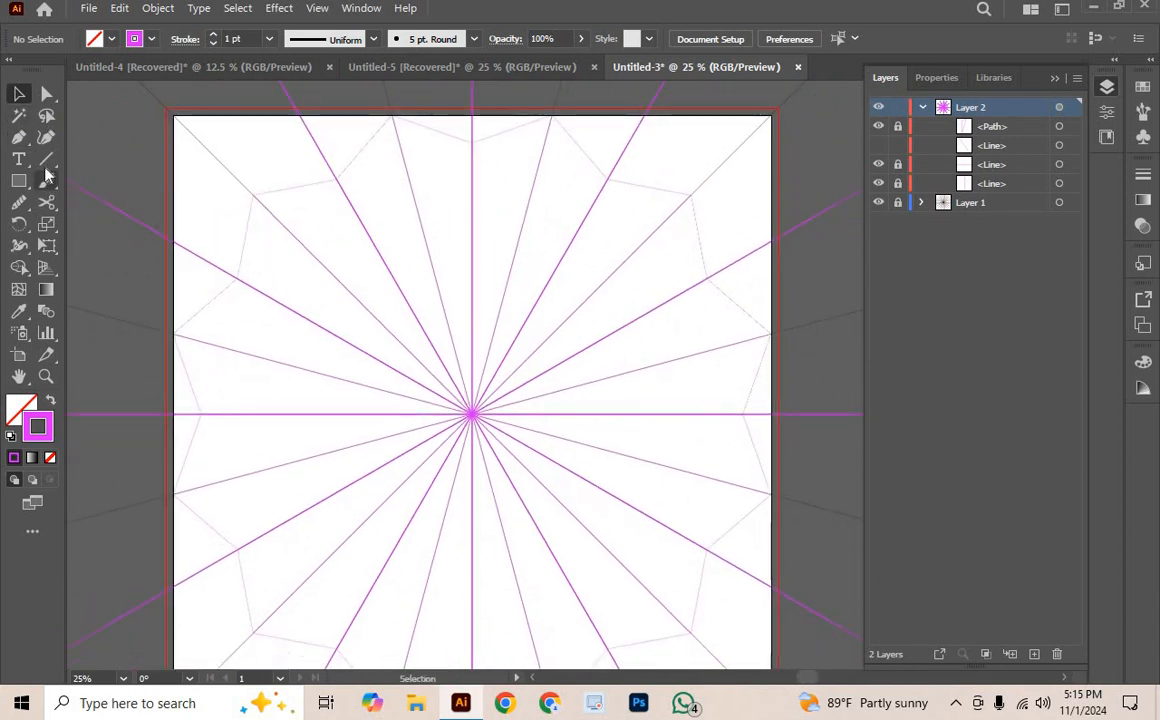
{"action": "left_click", "coordinate": [45, 162]}
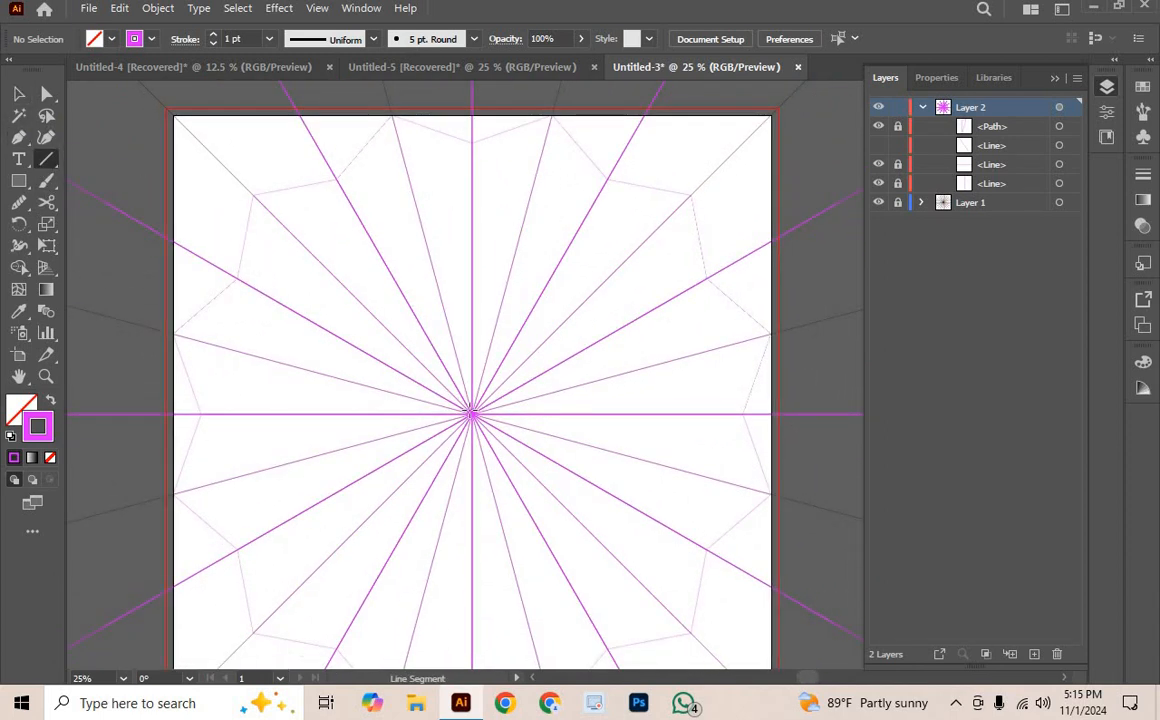
{"action": "left_click_drag", "start_coordinate": [472, 412], "coordinate": [472, 271]}
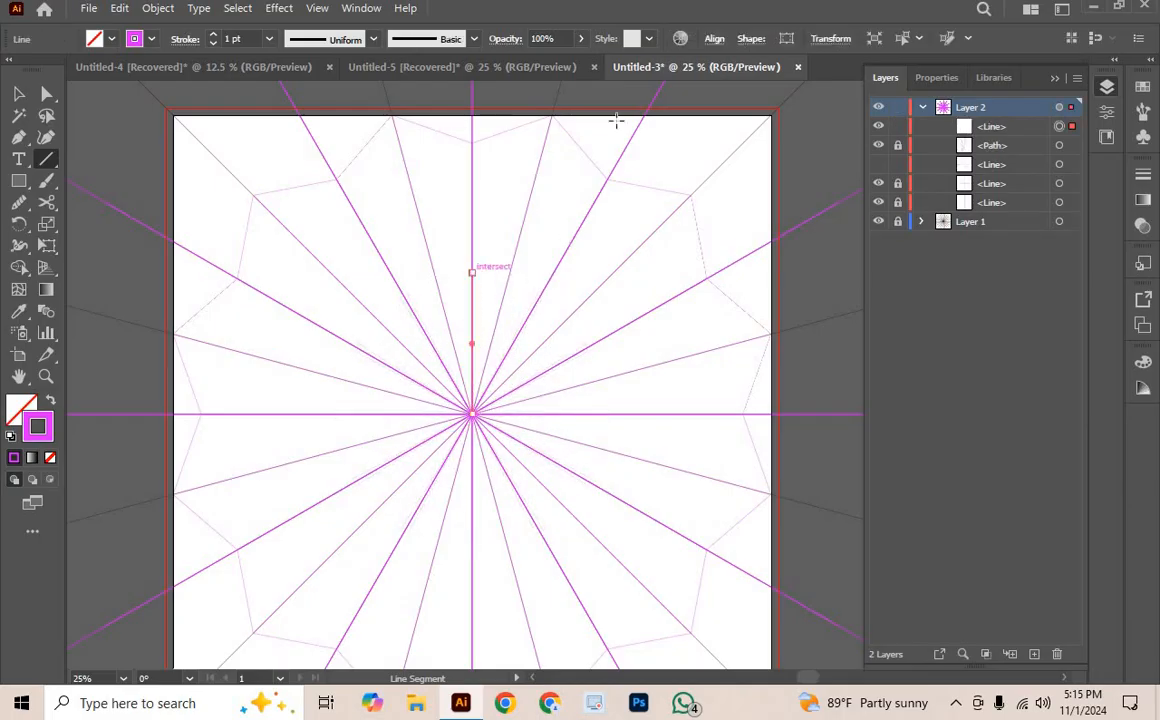
Step: Set the new vertical line's stroke weight to 50 pt
{"action": "left_click", "coordinate": [184, 42]}
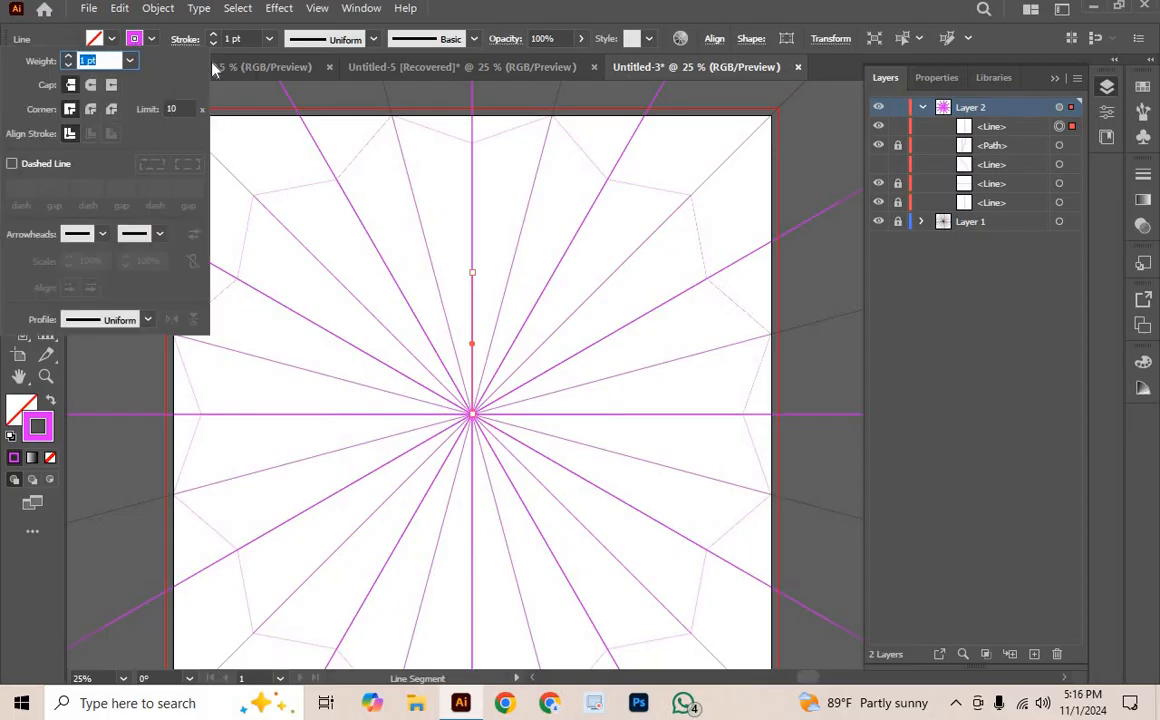
{"action": "left_click", "coordinate": [221, 40]}
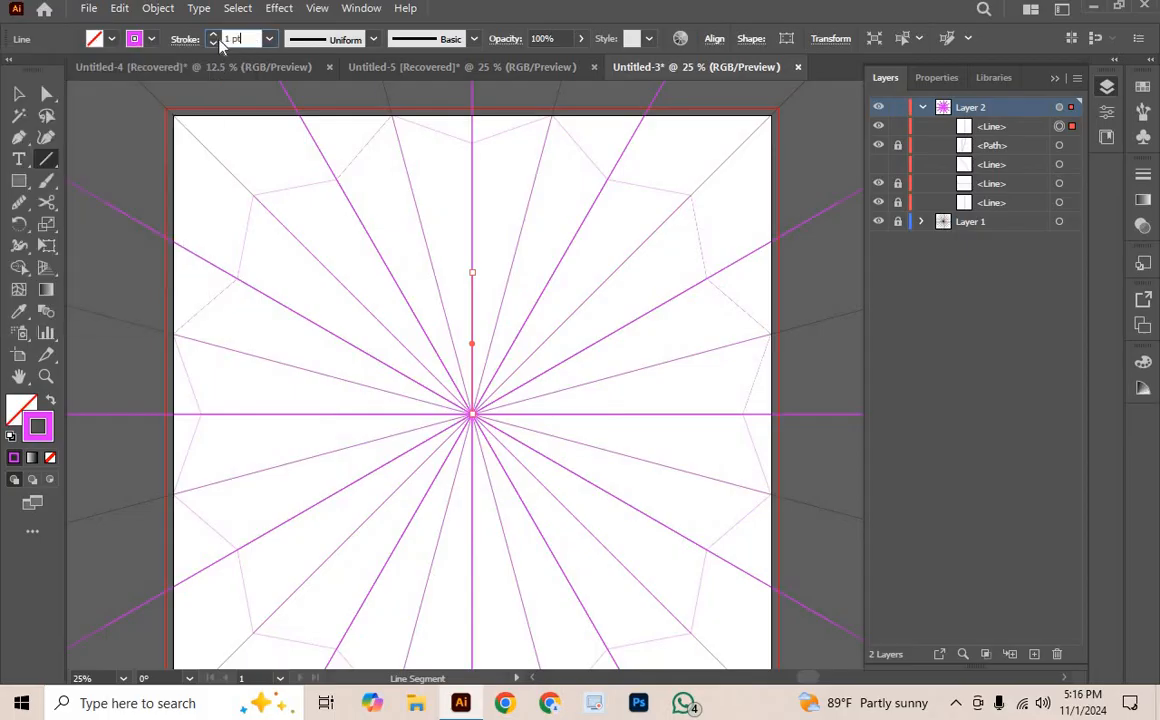
{"action": "left_click", "coordinate": [236, 39]}
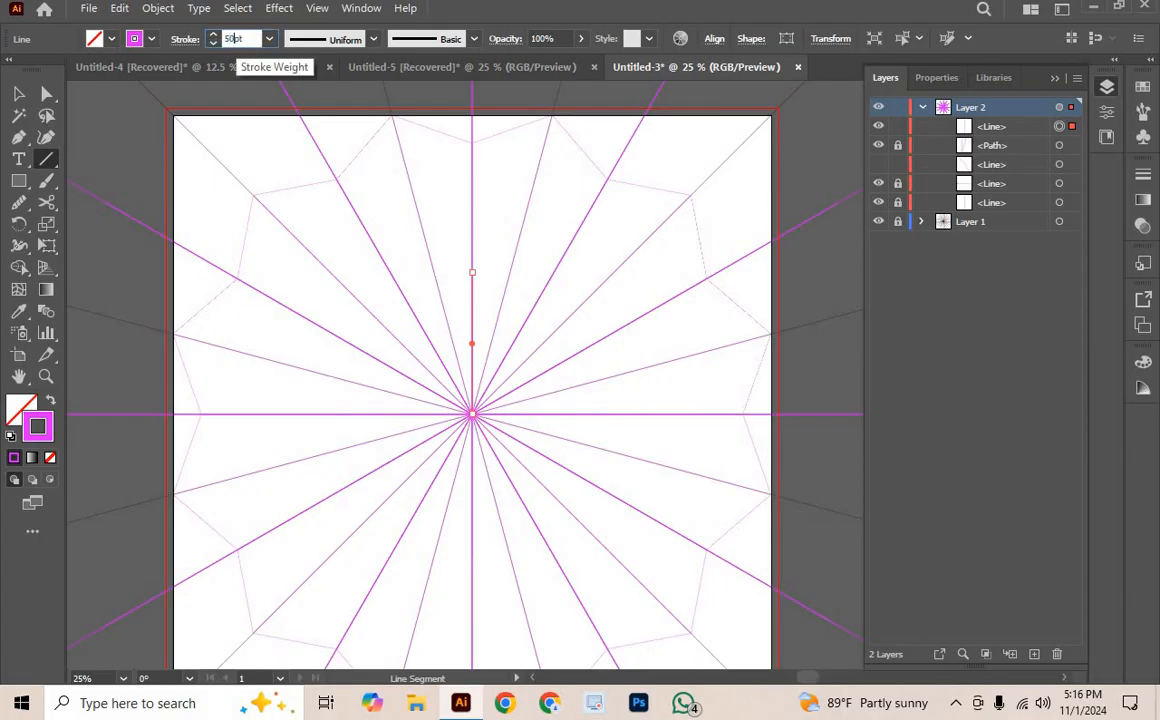
{"action": "type", "text": "50pt"}
{"action": "key", "text": "Return"}
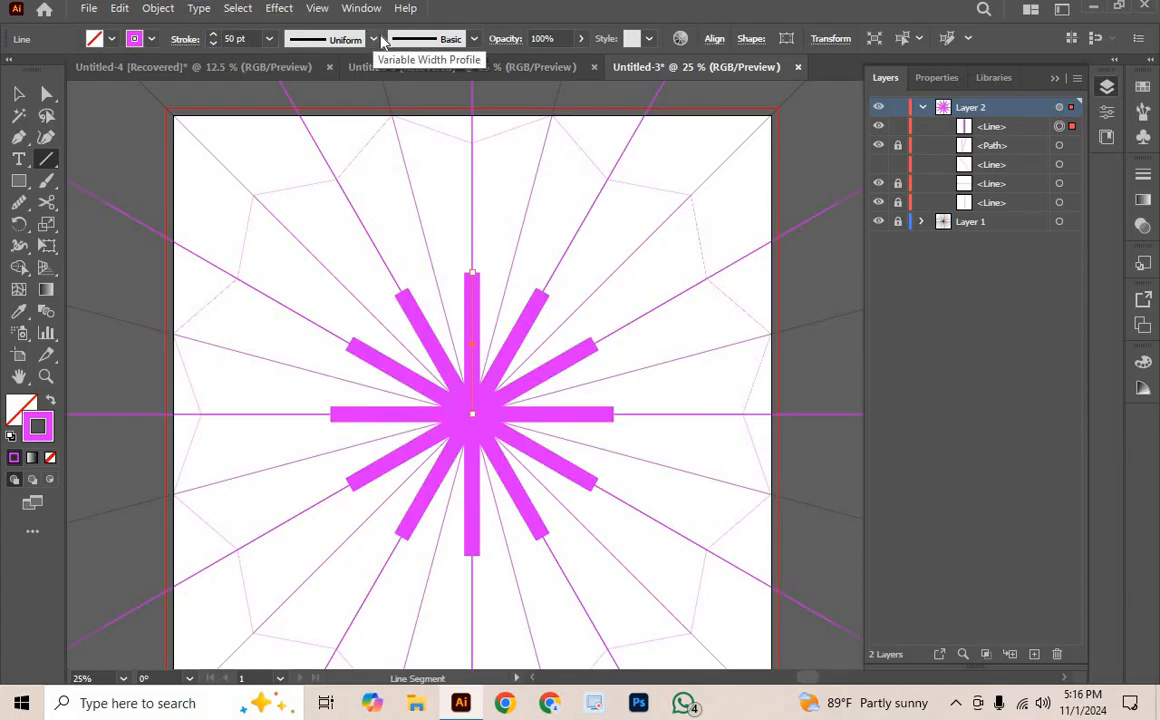
Step: Give the line the elliptical variable width profile with pointed ends, set its stroke weight to 100 pt, and deselect it
{"action": "left_click", "coordinate": [373, 39]}
{"action": "left_click", "coordinate": [318, 120]}
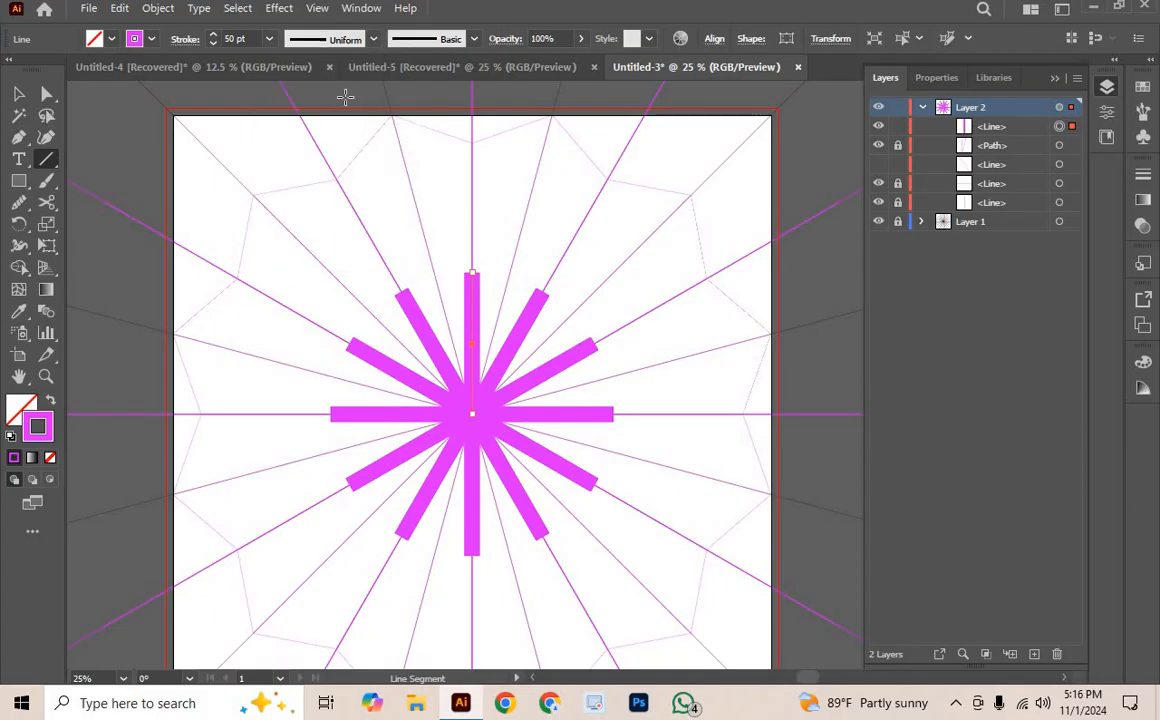
{"action": "left_click", "coordinate": [216, 40]}
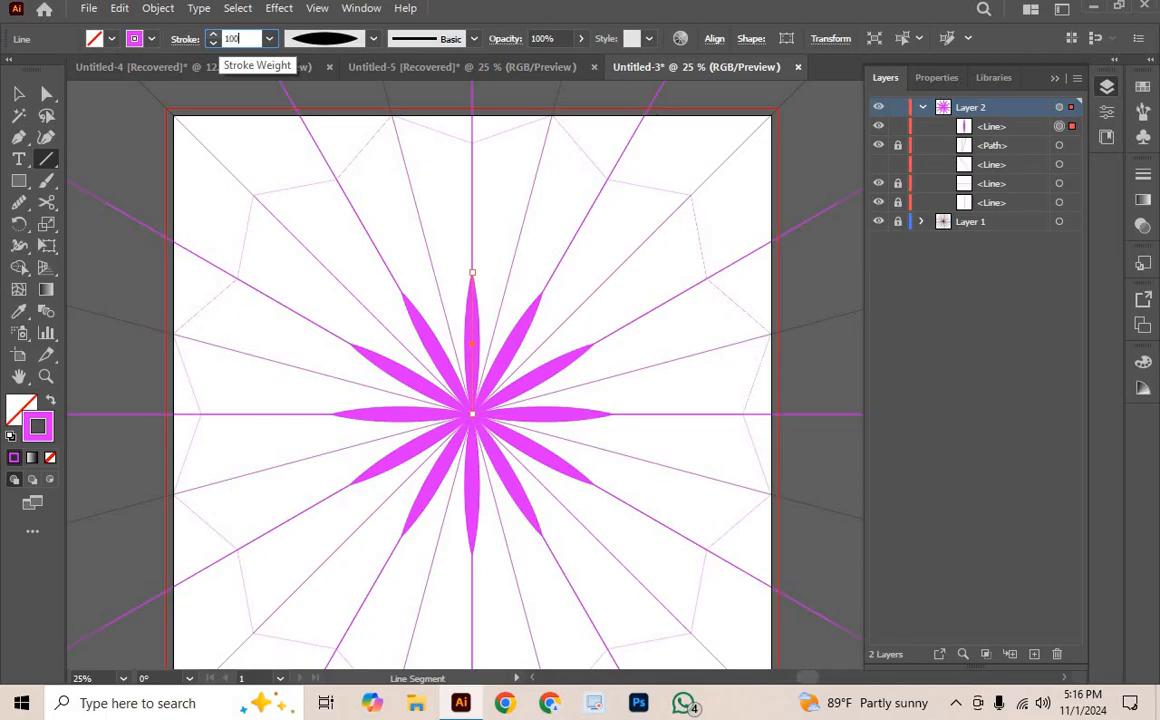
{"action": "type", "text": "100"}
{"action": "key", "text": "Return"}
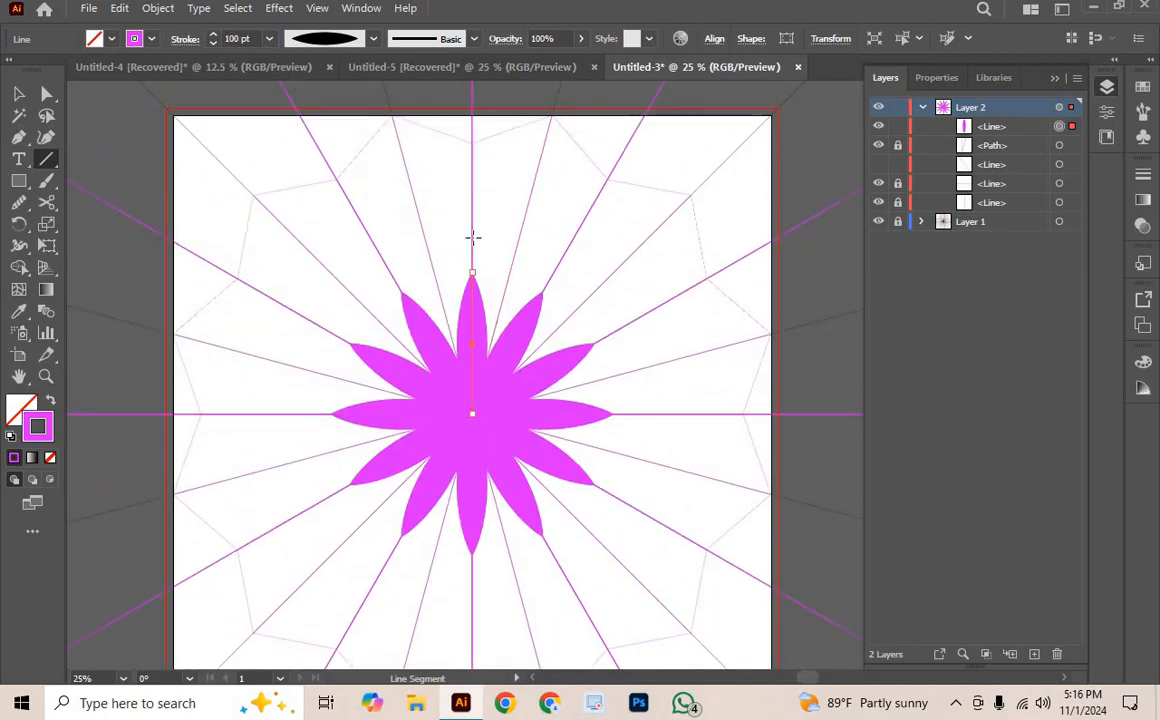
{"action": "scroll", "coordinate": [473, 237], "scroll_direction": "down", "scroll_amount": 2}
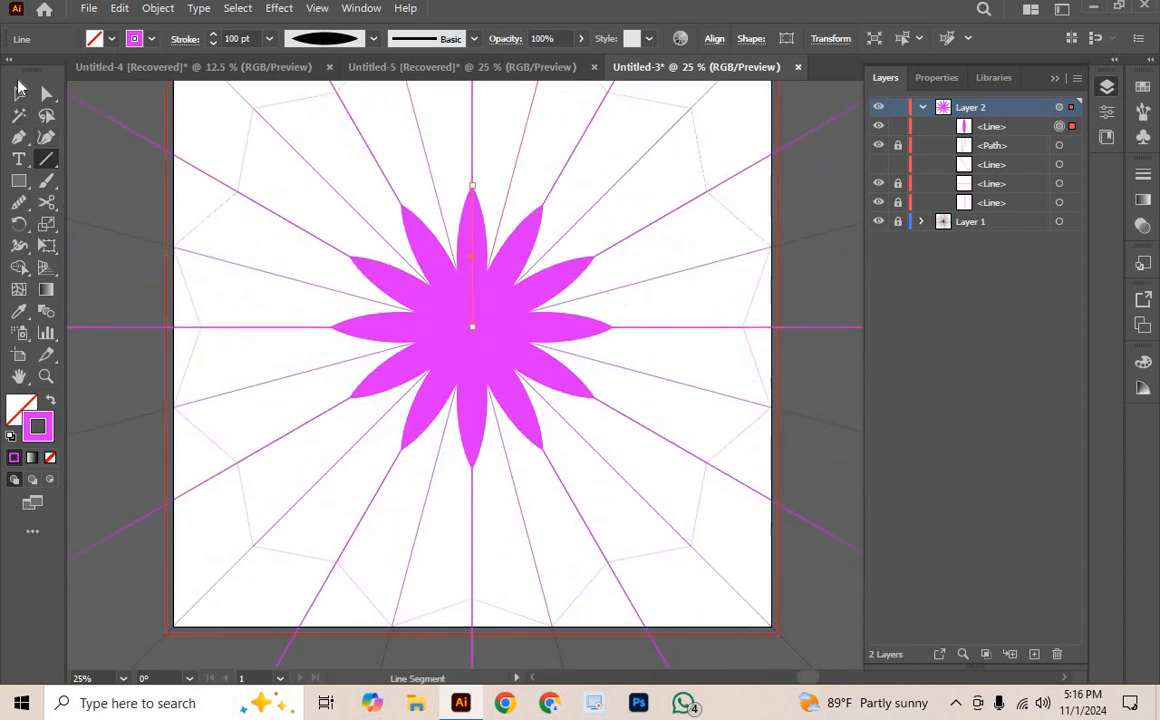
{"action": "left_click", "coordinate": [19, 93]}
{"action": "left_click", "coordinate": [199, 278]}
{"action": "scroll", "coordinate": [202, 284], "scroll_direction": "up", "scroll_amount": 2}
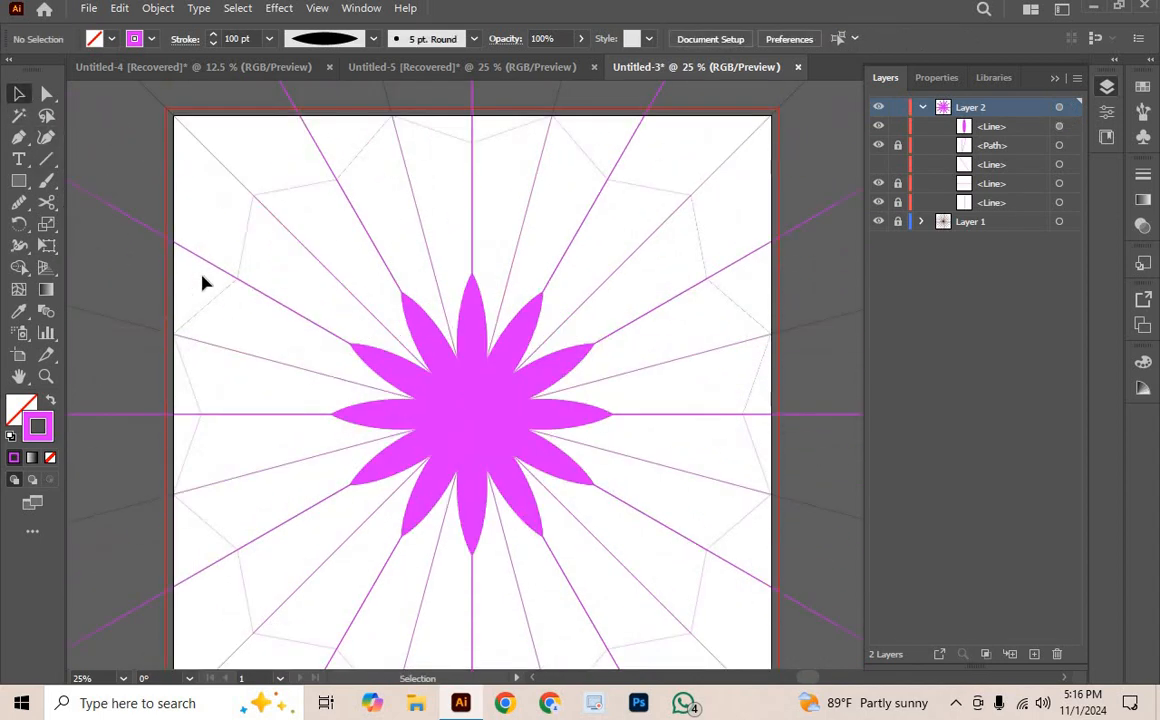
Step: Paint two curved petal strokes above the flower with the Paintbrush, between the vertical guide and the first guide left of it
{"action": "left_click", "coordinate": [46, 181]}
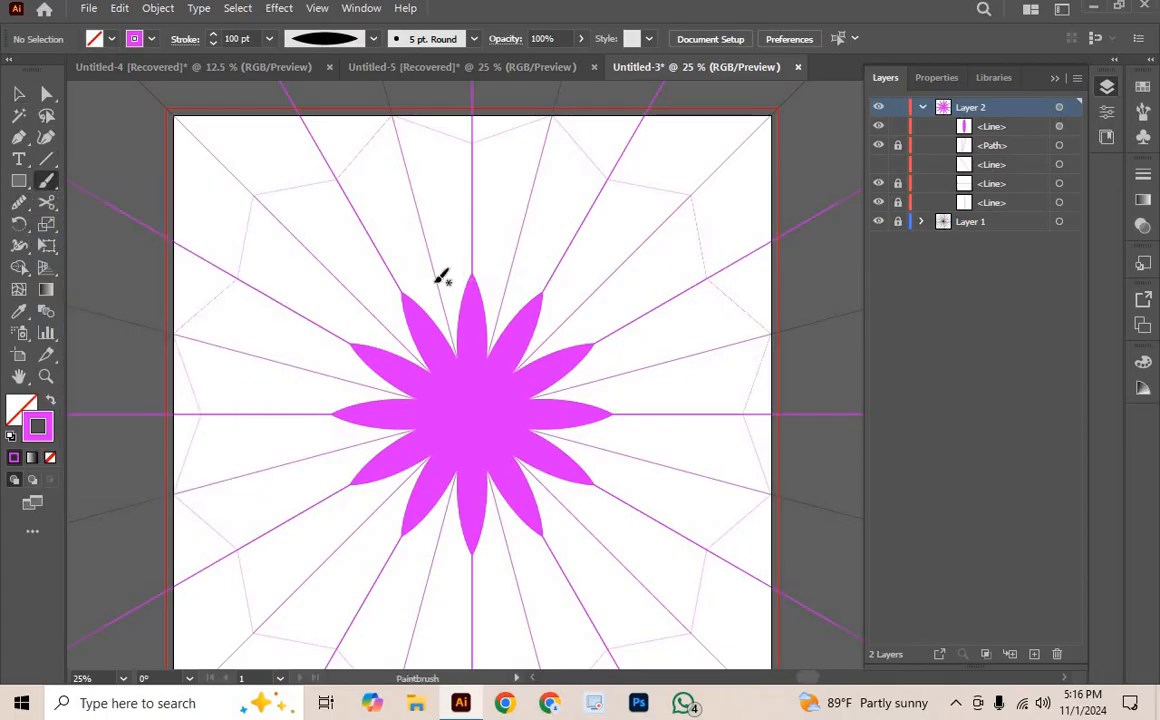
{"action": "left_click_drag", "start_coordinate": [478, 236], "coordinate": [435, 230]}
{"action": "key", "text": "v"}
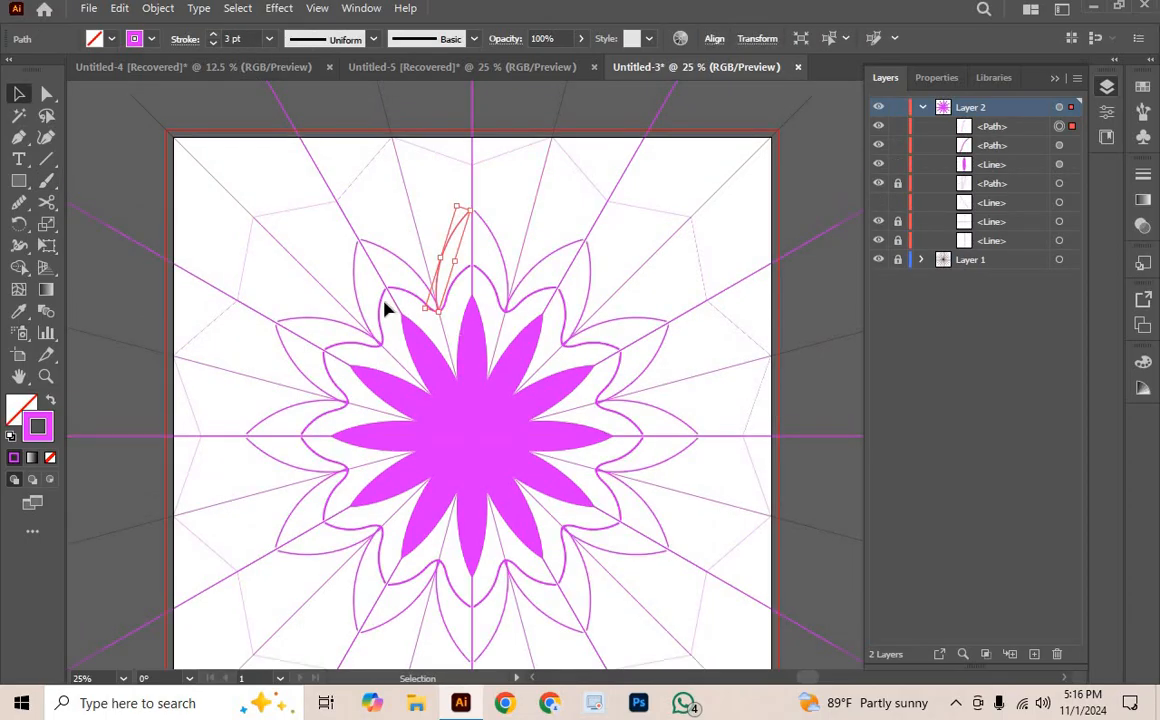
Step: Delete the inner wavy brush stroke and move the outer petal stroke inward so its upper end crosses the vertical guide
{"action": "left_click", "coordinate": [415, 313]}
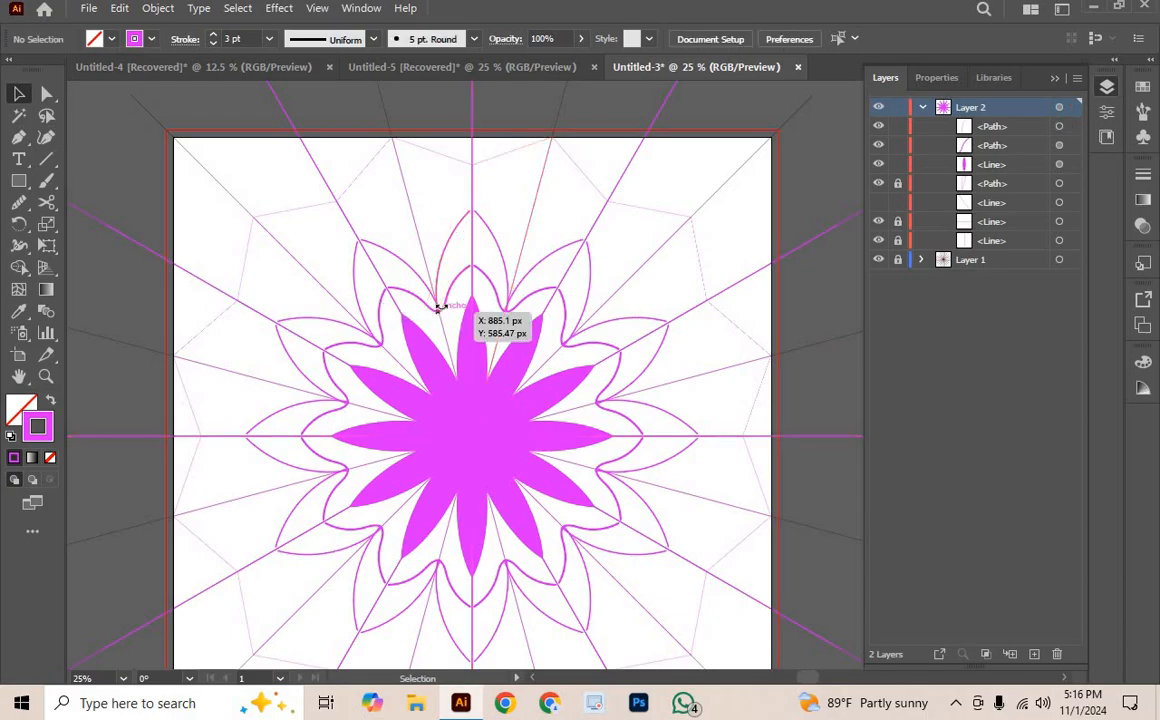
{"action": "left_click", "coordinate": [439, 306]}
{"action": "left_click", "coordinate": [460, 287]}
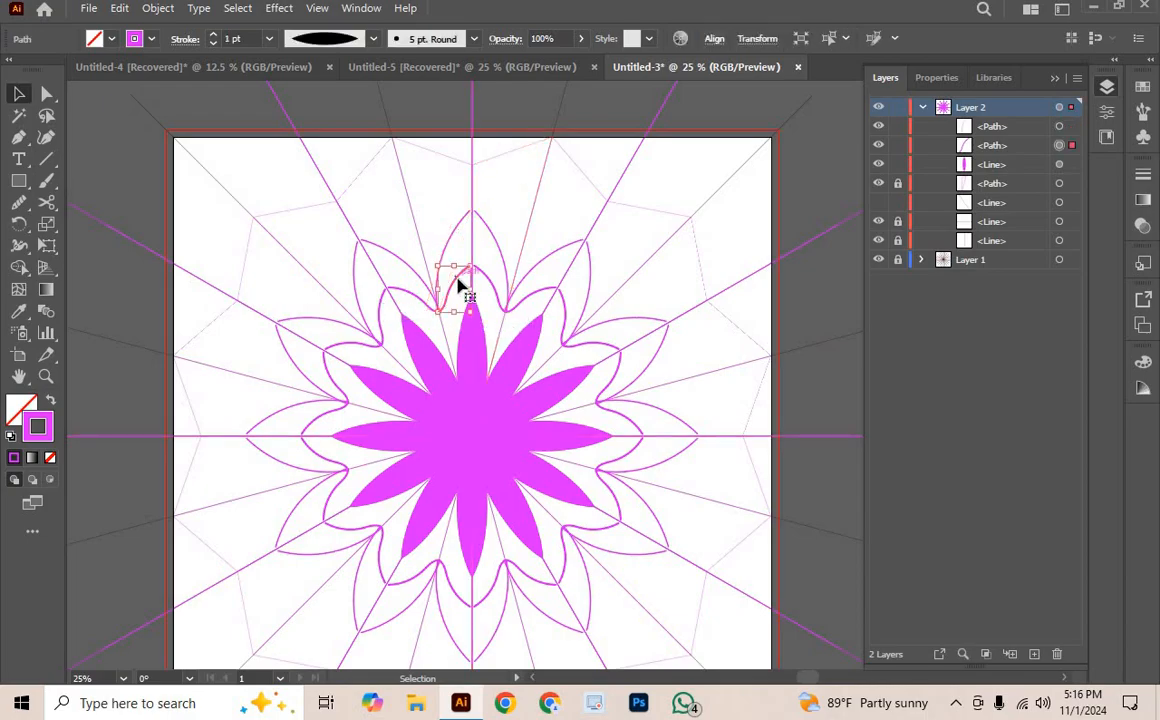
{"action": "key", "text": "Delete"}
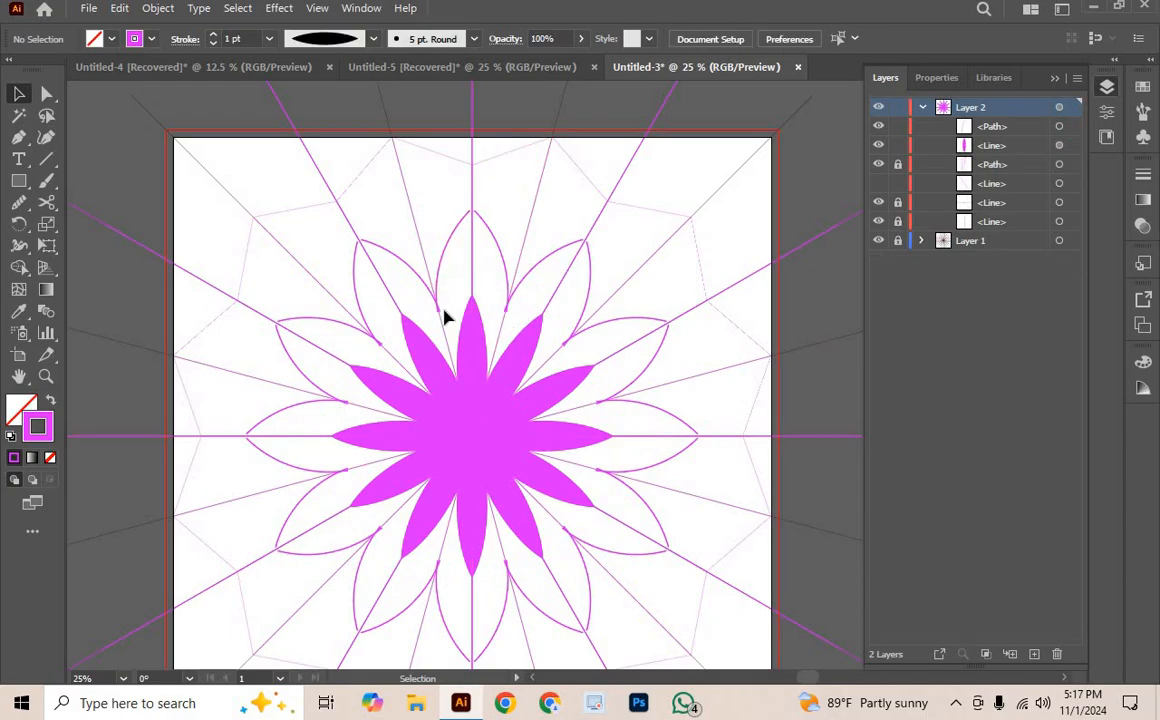
{"action": "left_click_drag", "start_coordinate": [442, 323], "coordinate": [450, 347]}
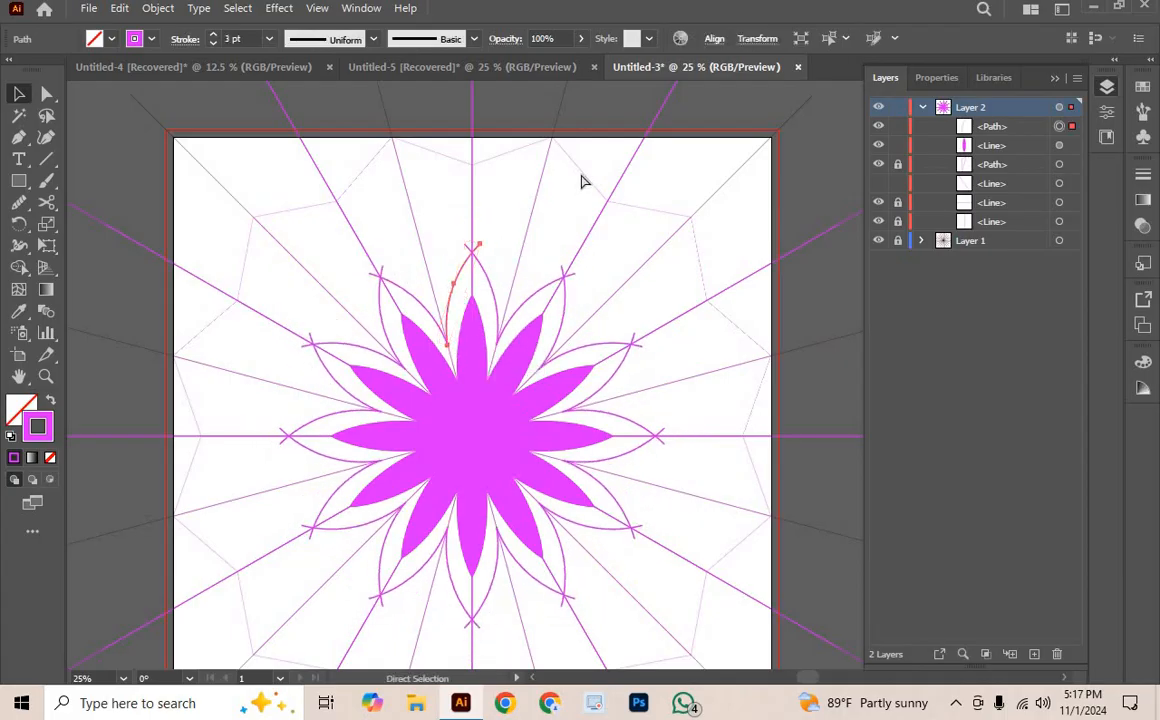
{"action": "key", "text": "ctrl+equal"}
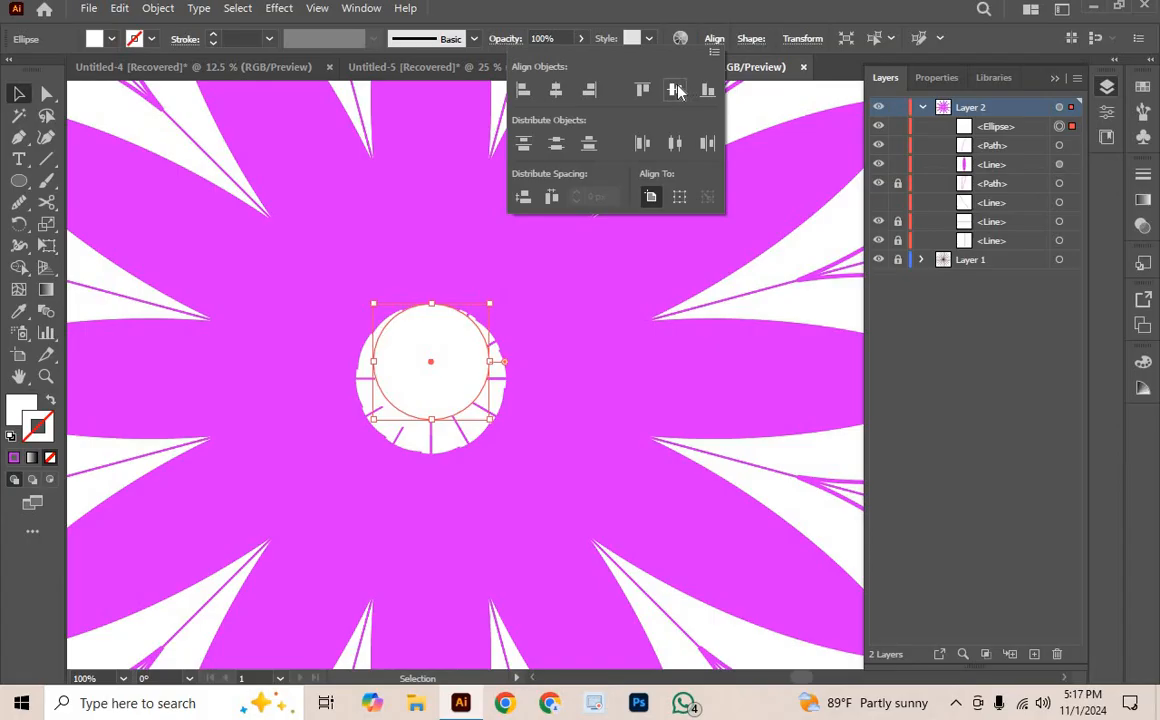
Step: Centre the white circle vertically on the artboard and deselect it
{"action": "left_click", "coordinate": [677, 91]}
{"action": "left_click", "coordinate": [834, 331]}
{"action": "left_click", "coordinate": [836, 332]}
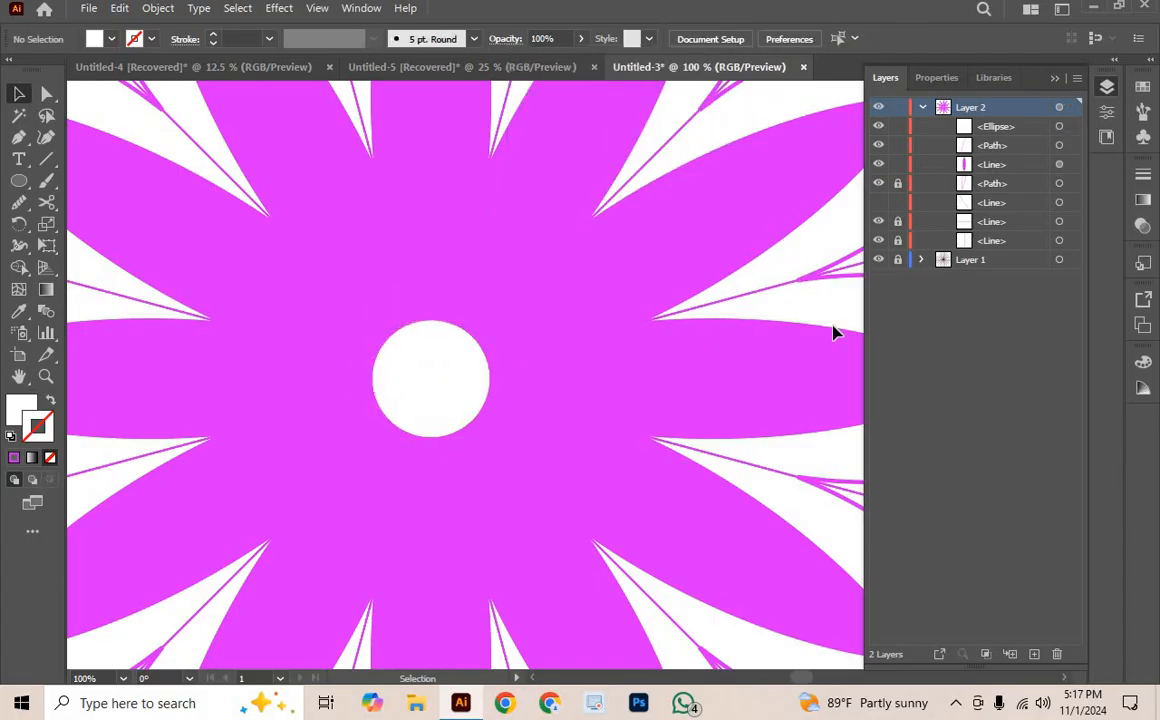
{"action": "key", "text": "ctrl+minus"}
{"action": "key", "text": "ctrl+minus"}
{"action": "key", "text": "ctrl+minus"}
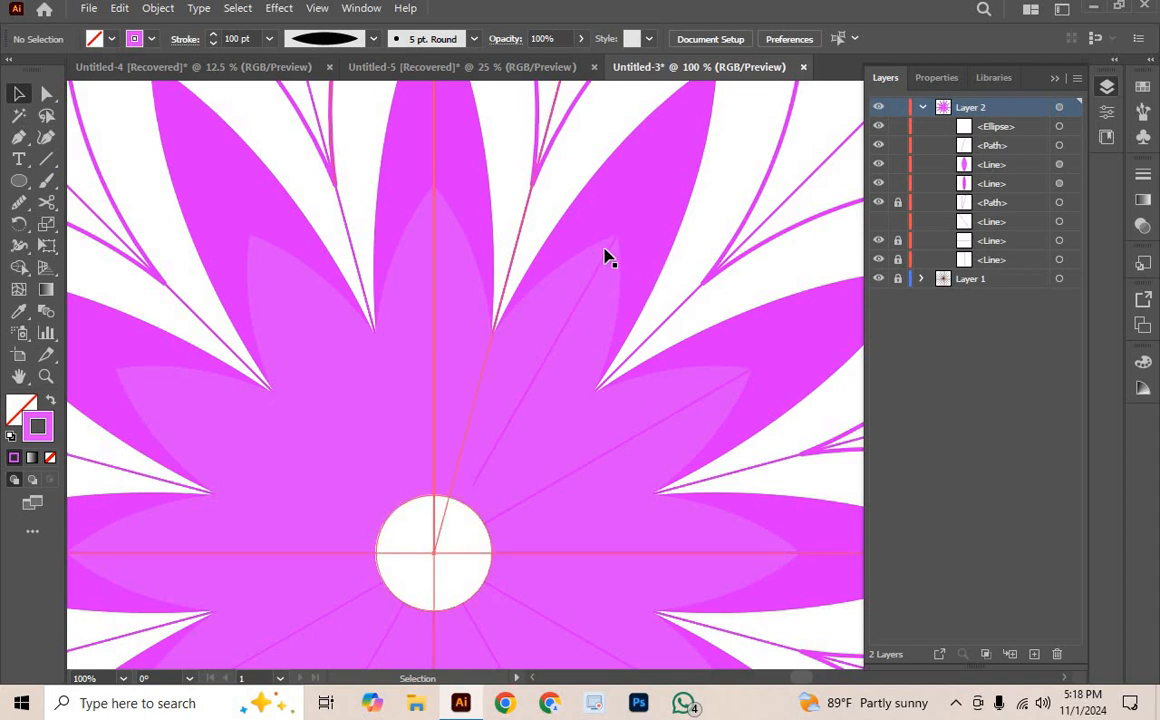
Step: Draw a small circle about 76 px wide on the diagonal guide, in the gap between two outlined petals above and left of the flower
{"action": "scroll", "coordinate": [461, 381], "scroll_direction": "down", "scroll_amount": 5}
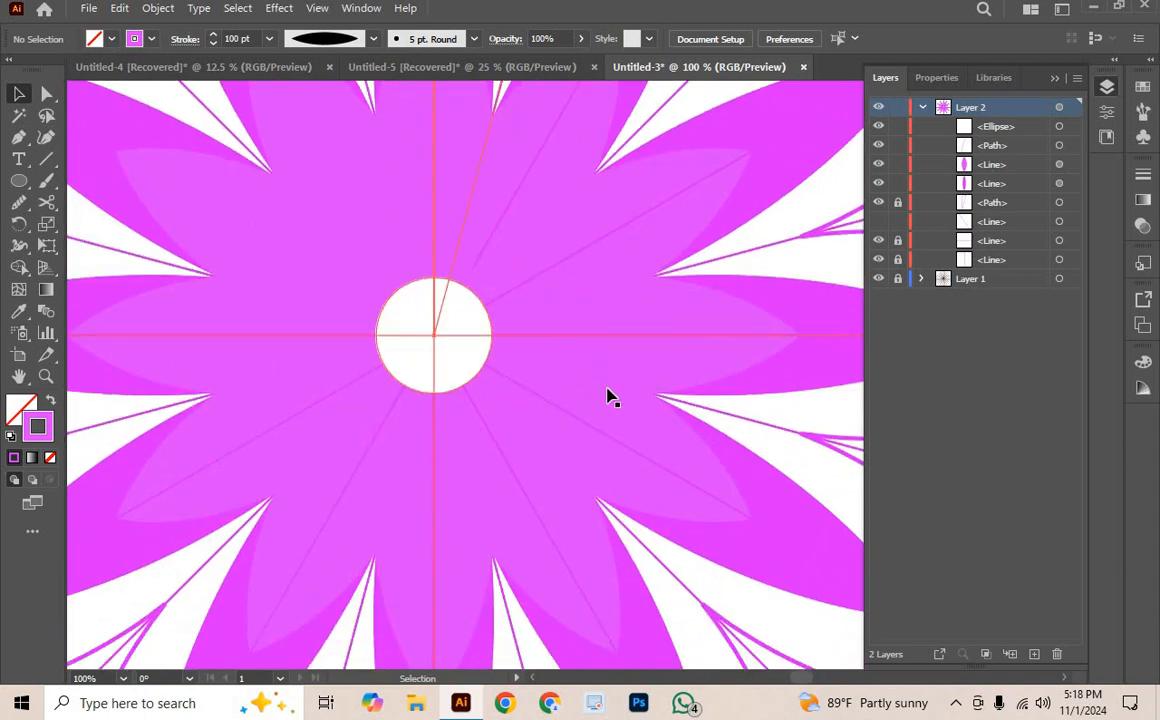
{"action": "key", "text": "ctrl+minus"}
{"action": "key", "text": "ctrl+minus"}
{"action": "key", "text": "ctrl+minus"}
{"action": "key", "text": "ctrl+minus"}
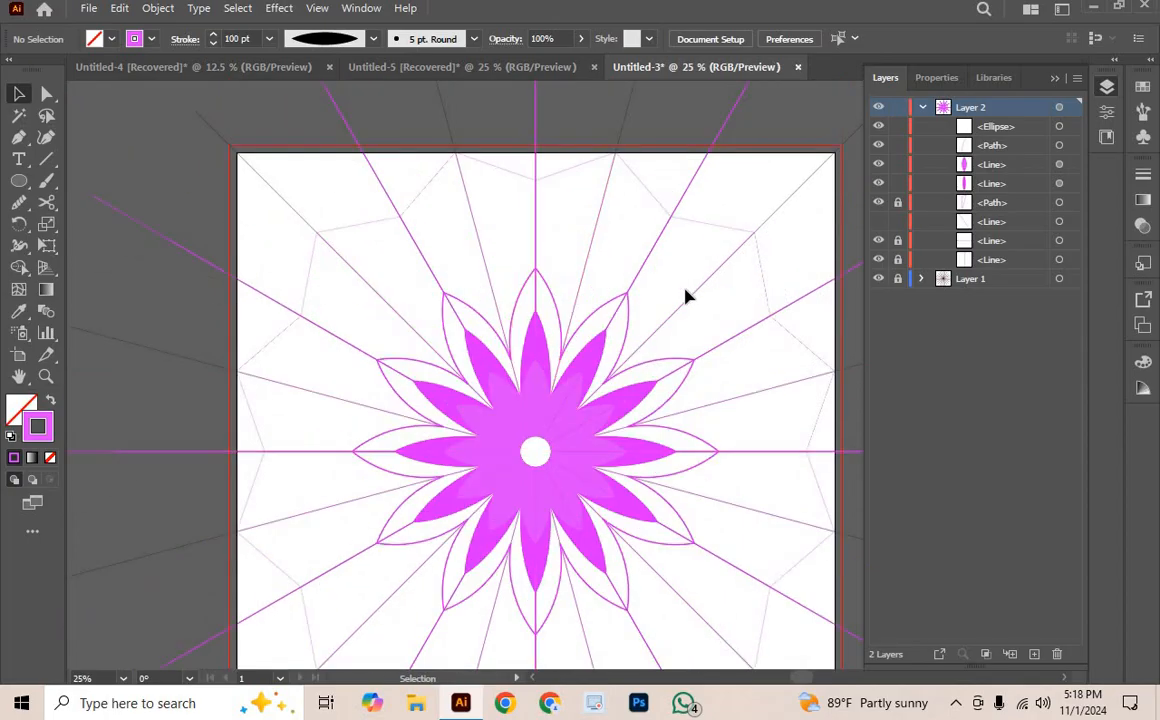
{"action": "scroll", "coordinate": [707, 342], "scroll_direction": "right", "scroll_amount": 2}
{"action": "scroll", "coordinate": [676, 360], "scroll_direction": "up", "scroll_amount": 2}
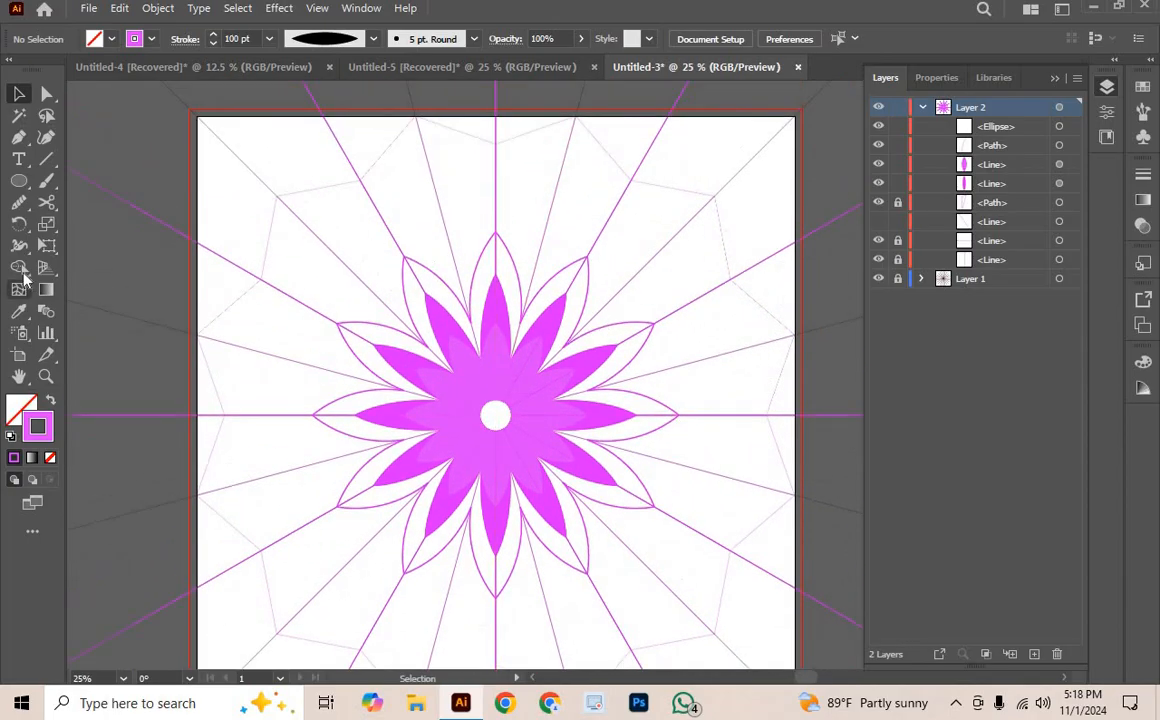
{"action": "left_click", "coordinate": [19, 181]}
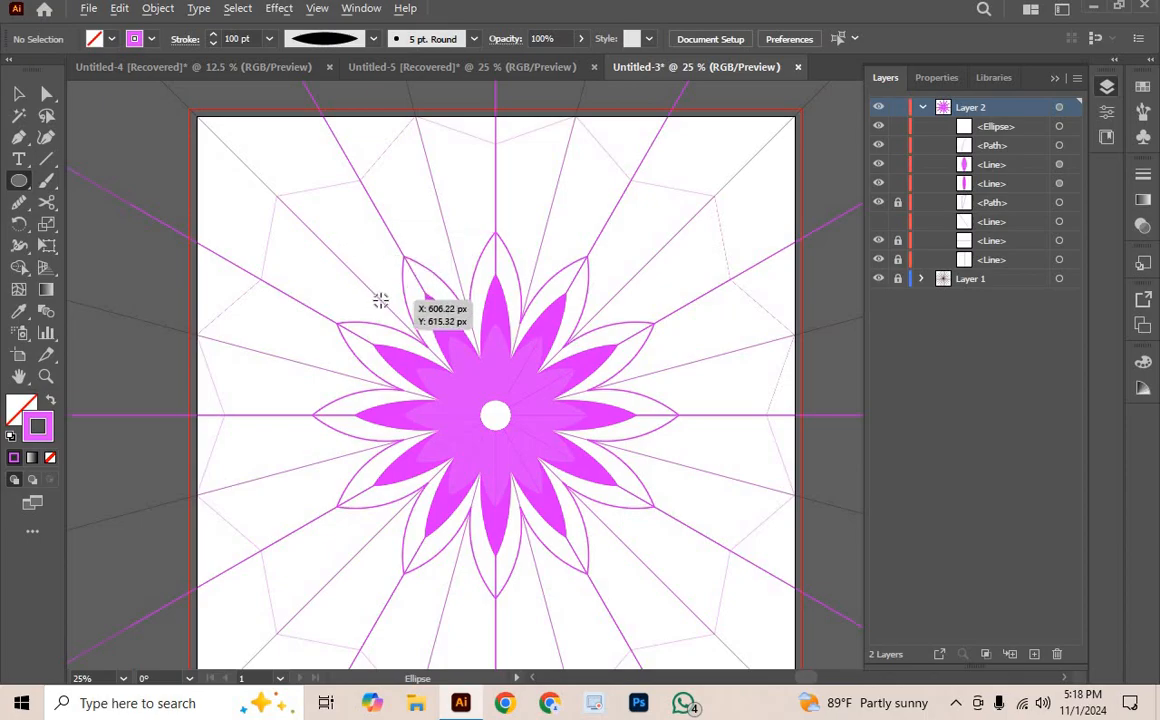
{"action": "left_click_drag", "start_coordinate": [380, 300], "coordinate": [391, 311]}
{"action": "left_click", "coordinate": [391, 311]}
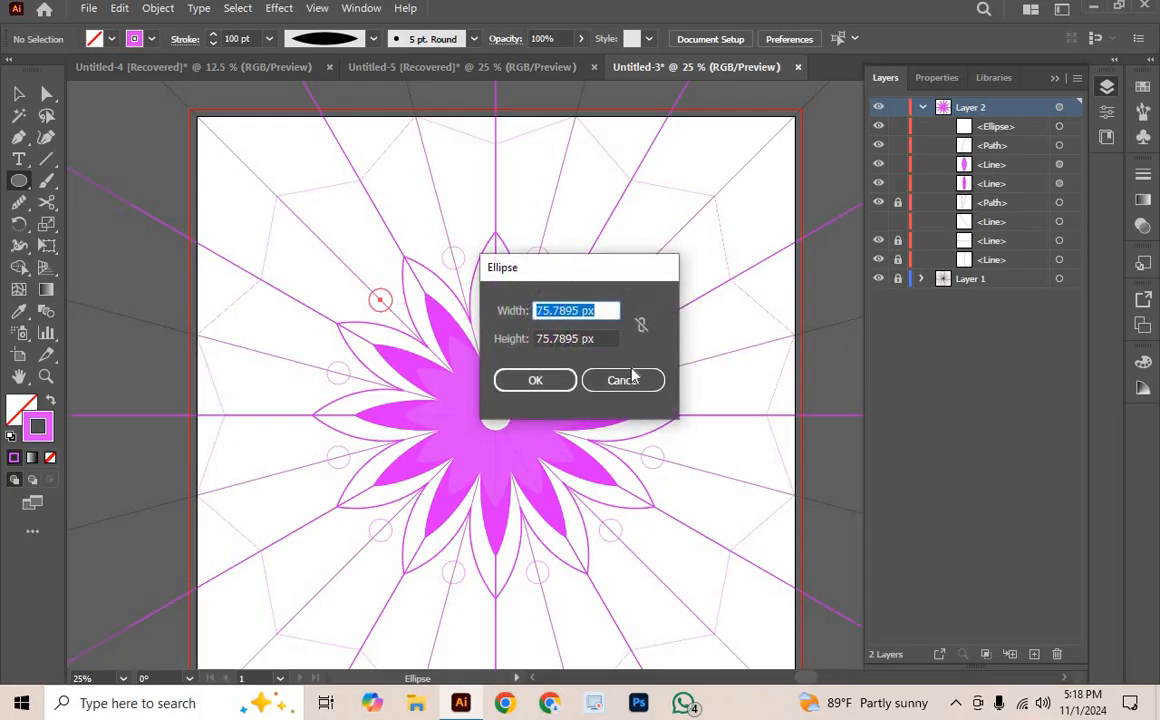
{"action": "left_click", "coordinate": [535, 380]}
Step: Swap the small circle's fill and stroke so it is solid magenta without an outline, and deselect it
{"action": "left_click", "coordinate": [50, 401]}
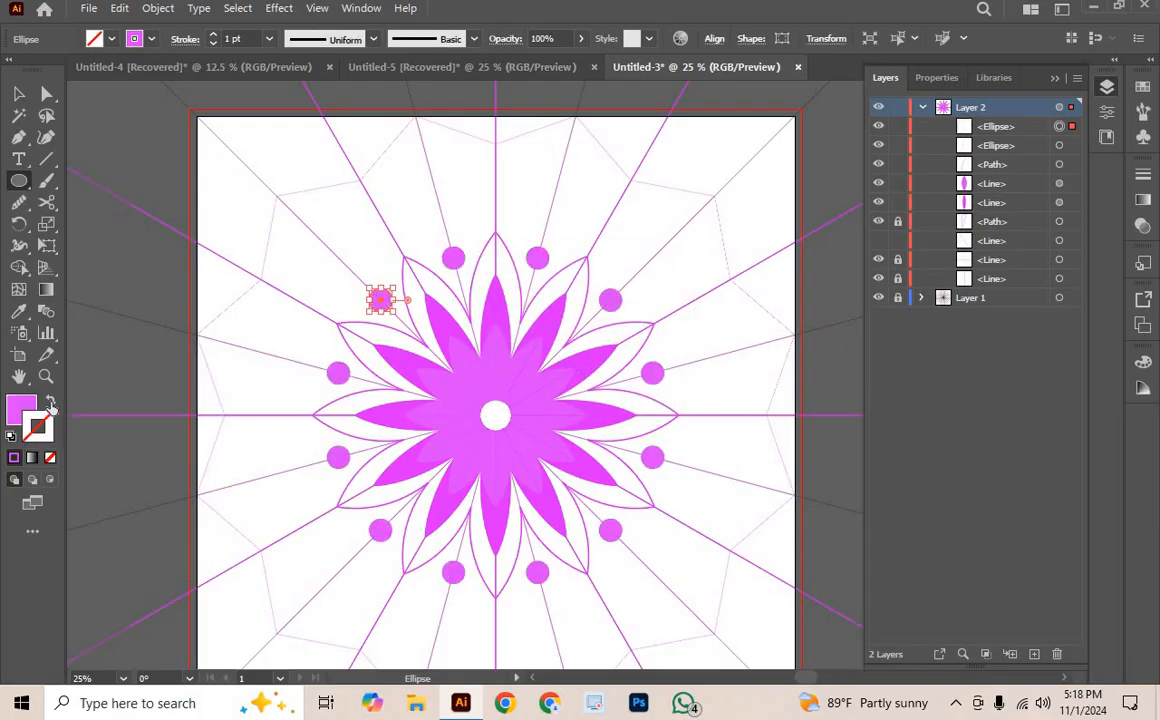
{"action": "left_click", "coordinate": [19, 94]}
{"action": "left_click", "coordinate": [113, 133]}
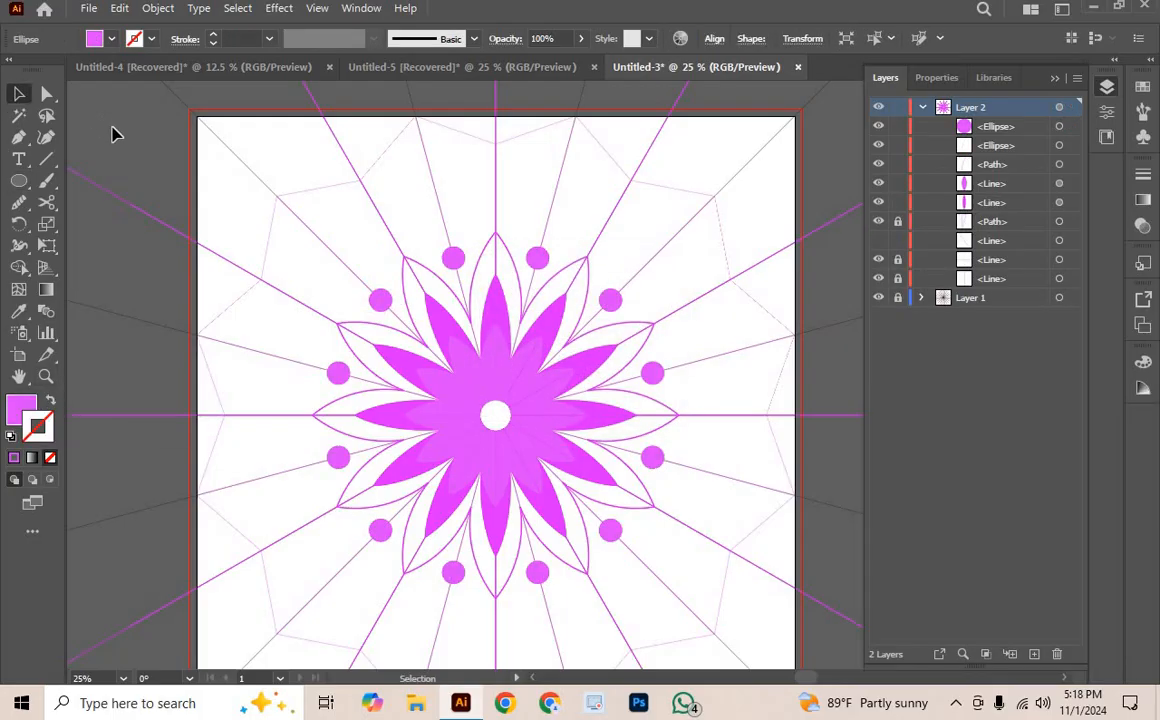
Step: Examine the ring of filled circles around the flower, both close up and across the whole artboard
{"action": "key", "text": "ctrl+equal"}
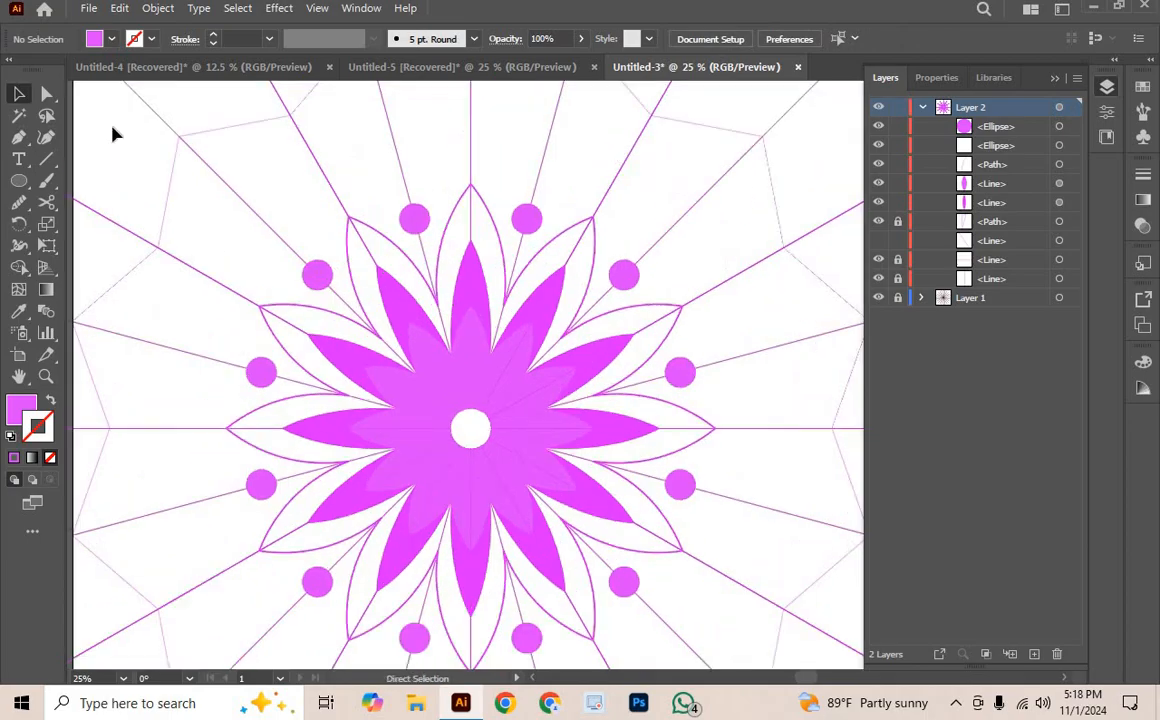
{"action": "scroll", "coordinate": [727, 444], "scroll_direction": "down", "scroll_amount": 2}
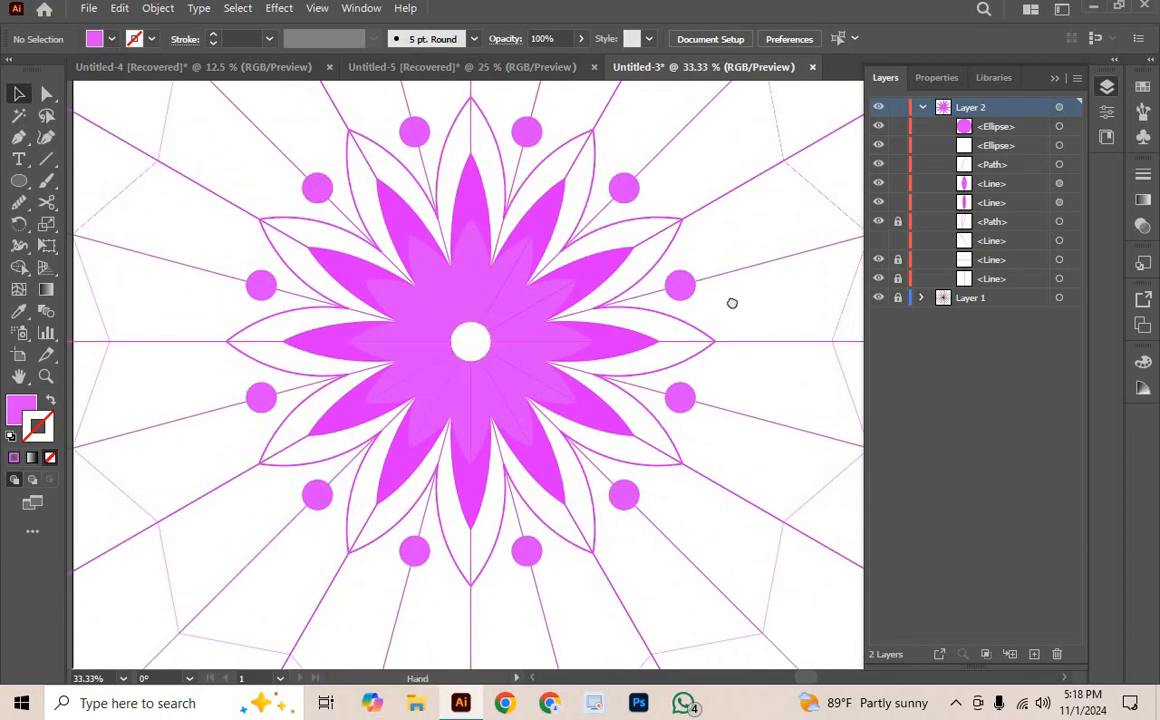
{"action": "left_click_drag", "start_coordinate": [730, 303], "coordinate": [741, 314]}
{"action": "key", "text": "ctrl+minus"}
{"action": "key", "text": "ctrl+minus"}
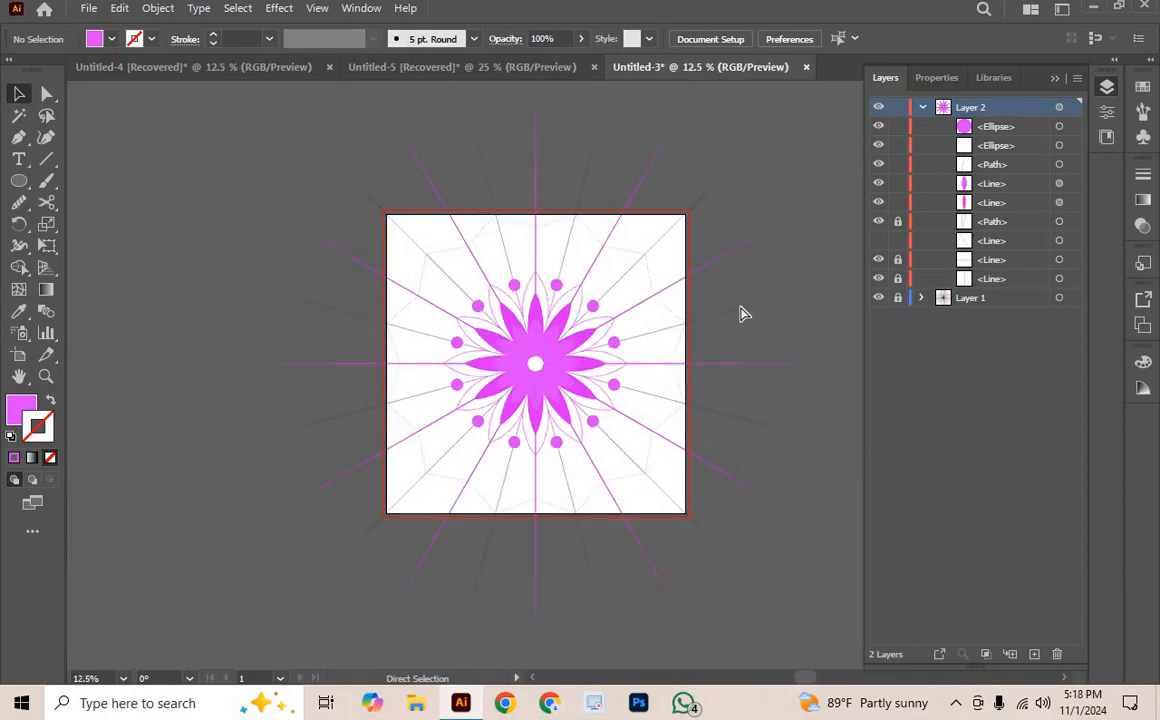
{"action": "key", "text": "ctrl+plus"}
{"action": "scroll", "coordinate": [703, 378], "scroll_direction": "up", "scroll_amount": 3}
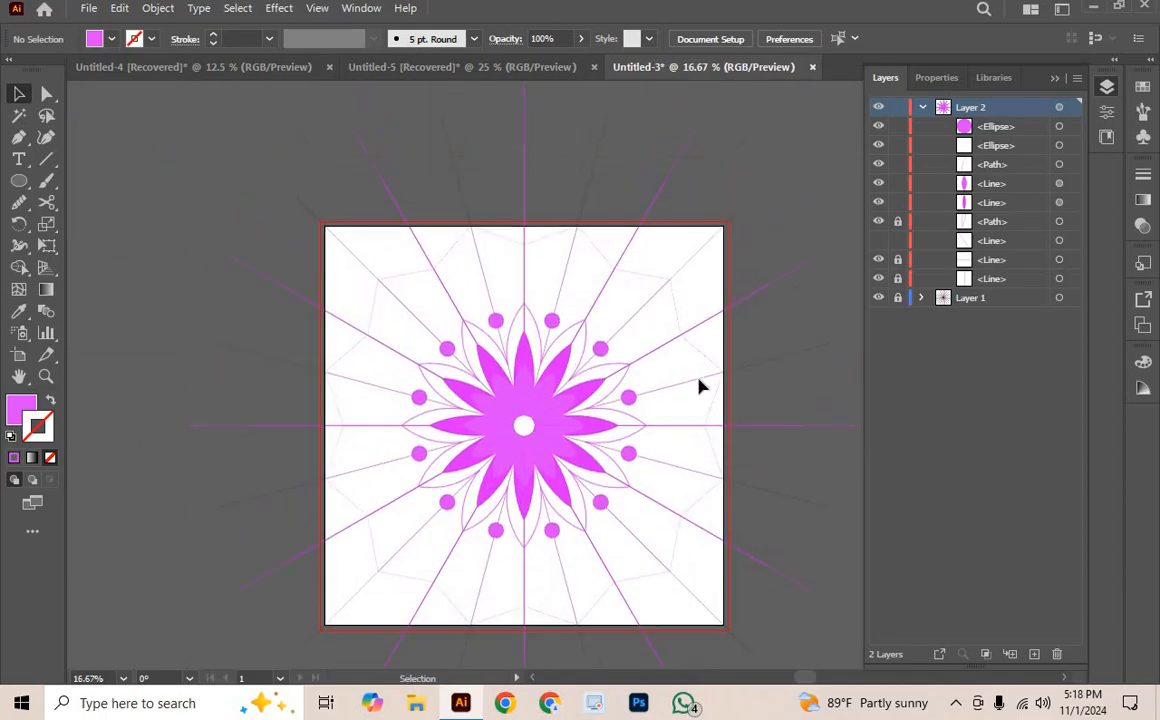
{"action": "scroll", "coordinate": [699, 385], "scroll_direction": "down", "scroll_amount": 5}
{"action": "left_click_drag", "start_coordinate": [671, 359], "coordinate": [632, 432]}
{"action": "key", "text": "ctrl+plus"}
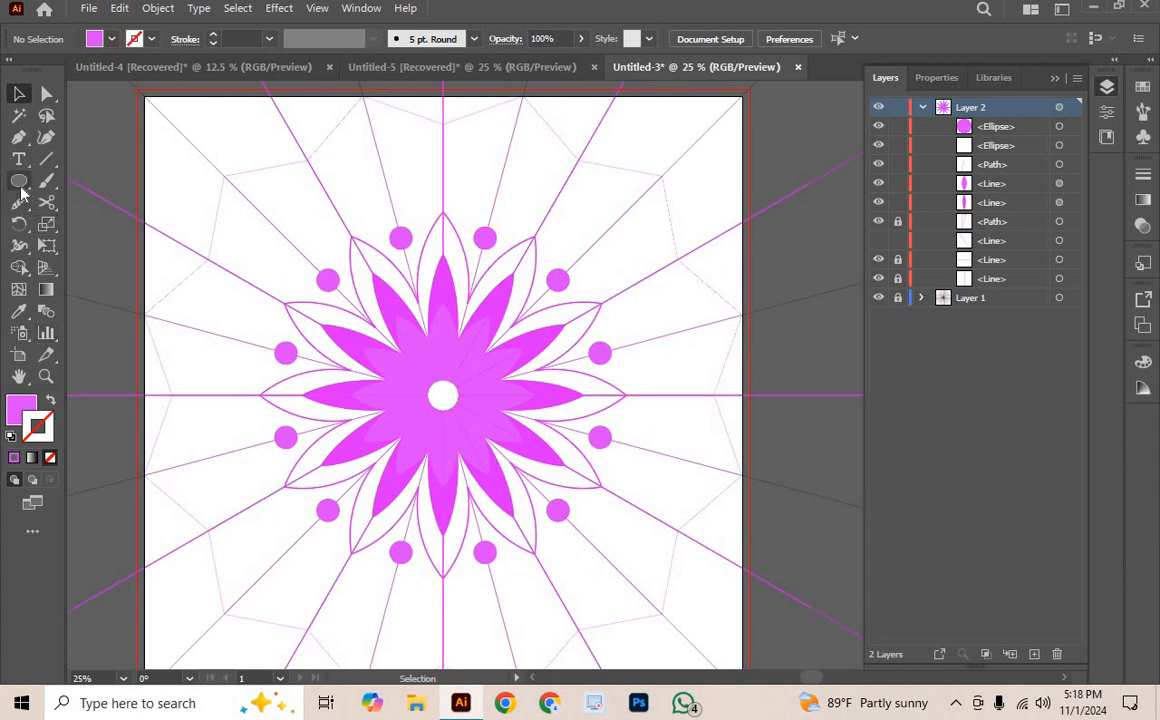
Step: Draw a small star with the Star tool inside the tip of an outlined petal above and left of the flower, and deselect it
{"action": "left_click_drag", "start_coordinate": [19, 182], "coordinate": [72, 267]}
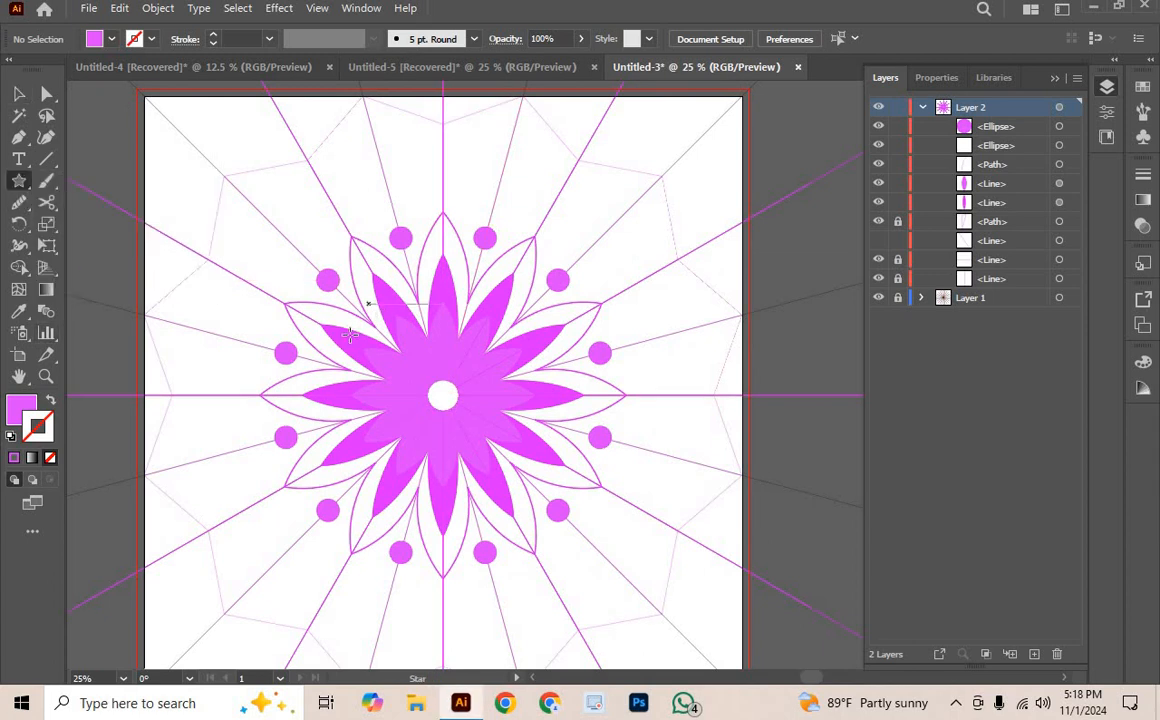
{"action": "left_click_drag", "start_coordinate": [314, 320], "coordinate": [312, 318]}
{"action": "left_click", "coordinate": [18, 93]}
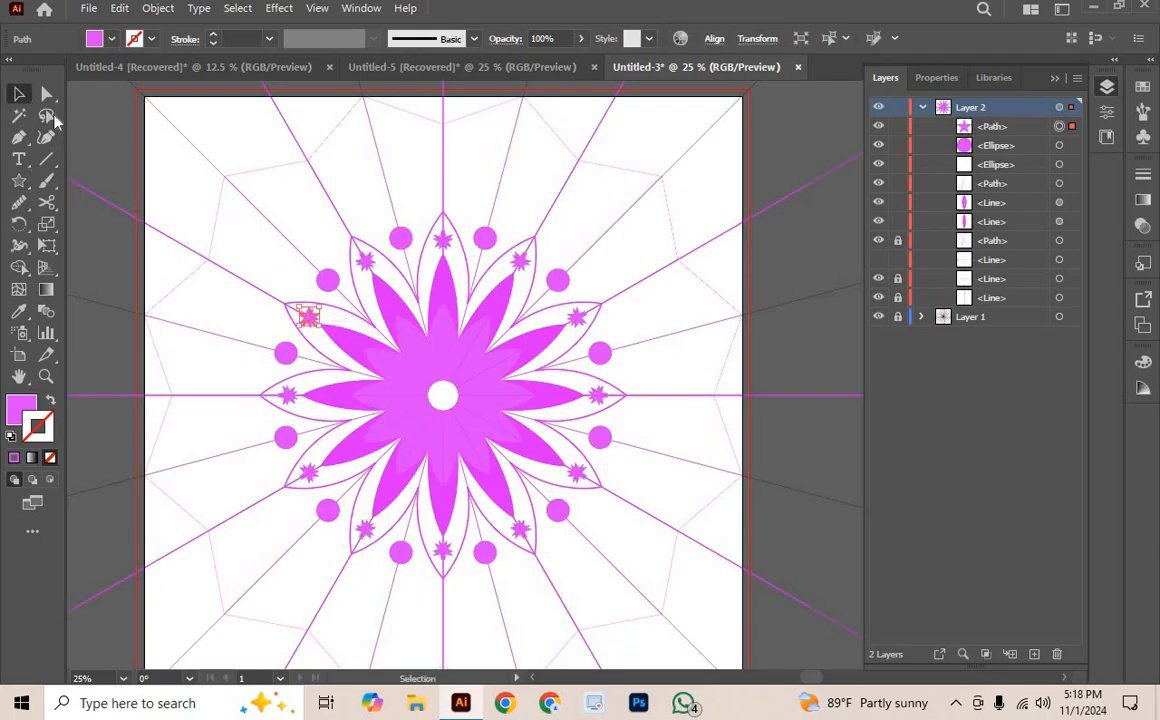
{"action": "left_click", "coordinate": [212, 234]}
Step: Delete the small star from inside the outlined petal
{"action": "key", "text": "ctrl+equal"}
{"action": "key", "text": "ctrl+equal"}
{"action": "key", "text": "ctrl+equal"}
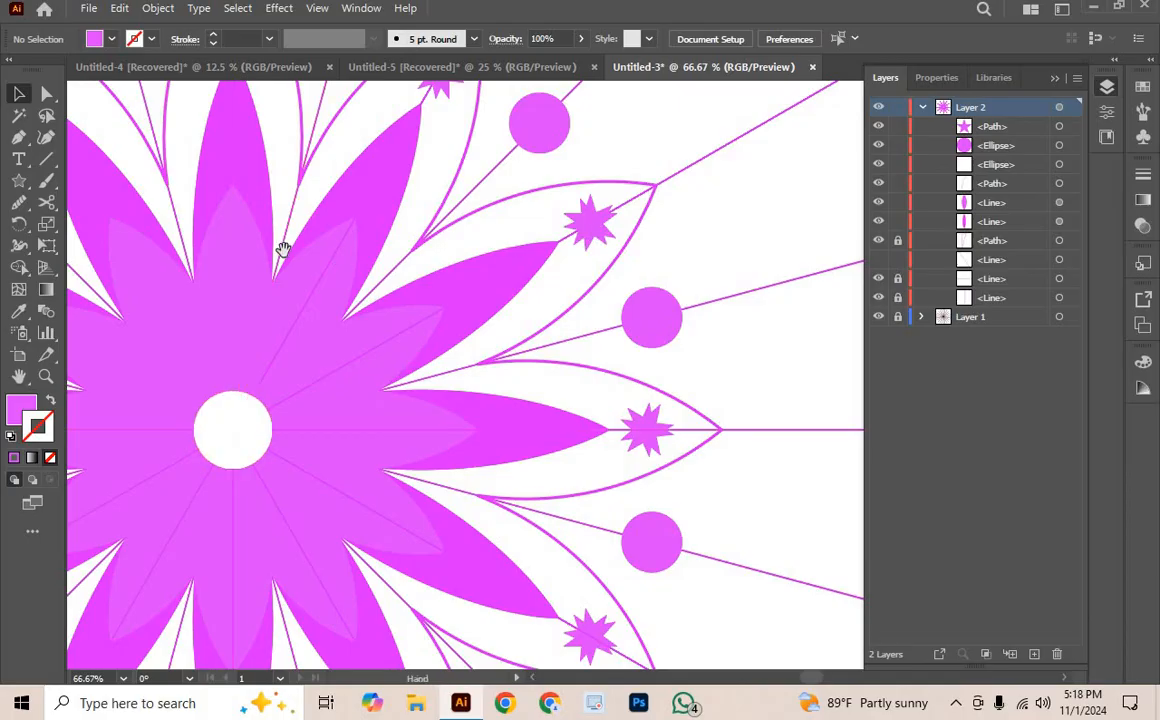
{"action": "left_click_drag", "start_coordinate": [394, 279], "coordinate": [758, 357]}
{"action": "mouse_move", "coordinate": [243, 311]}
{"action": "left_mouse_down"}
{"action": "mouse_move", "coordinate": [186, 308]}
{"action": "mouse_move", "coordinate": [228, 352]}
{"action": "mouse_move", "coordinate": [251, 309]}
{"action": "mouse_move", "coordinate": [246, 318]}
{"action": "mouse_move", "coordinate": [238, 306]}
{"action": "left_mouse_up"}
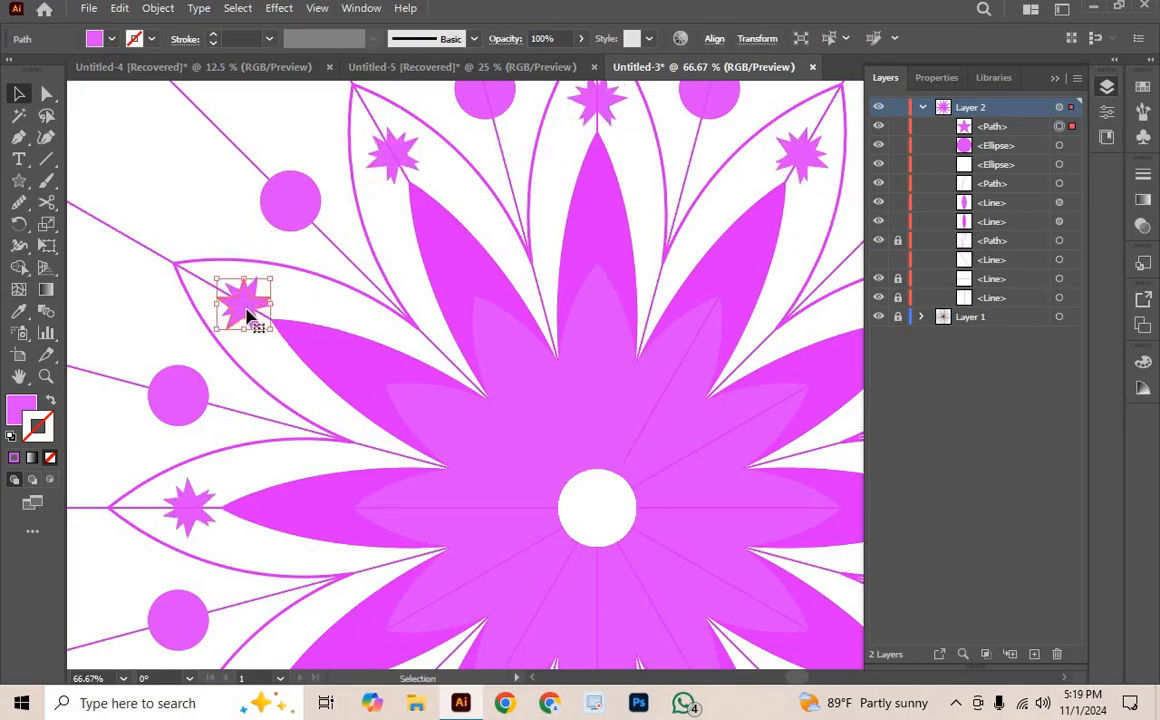
{"action": "key", "text": "Delete"}
Step: Draw a small five-pointed star outside the ring of circles, between the diagonal guide and the neighbouring petal tip, and deselect it
{"action": "left_click", "coordinate": [20, 181]}
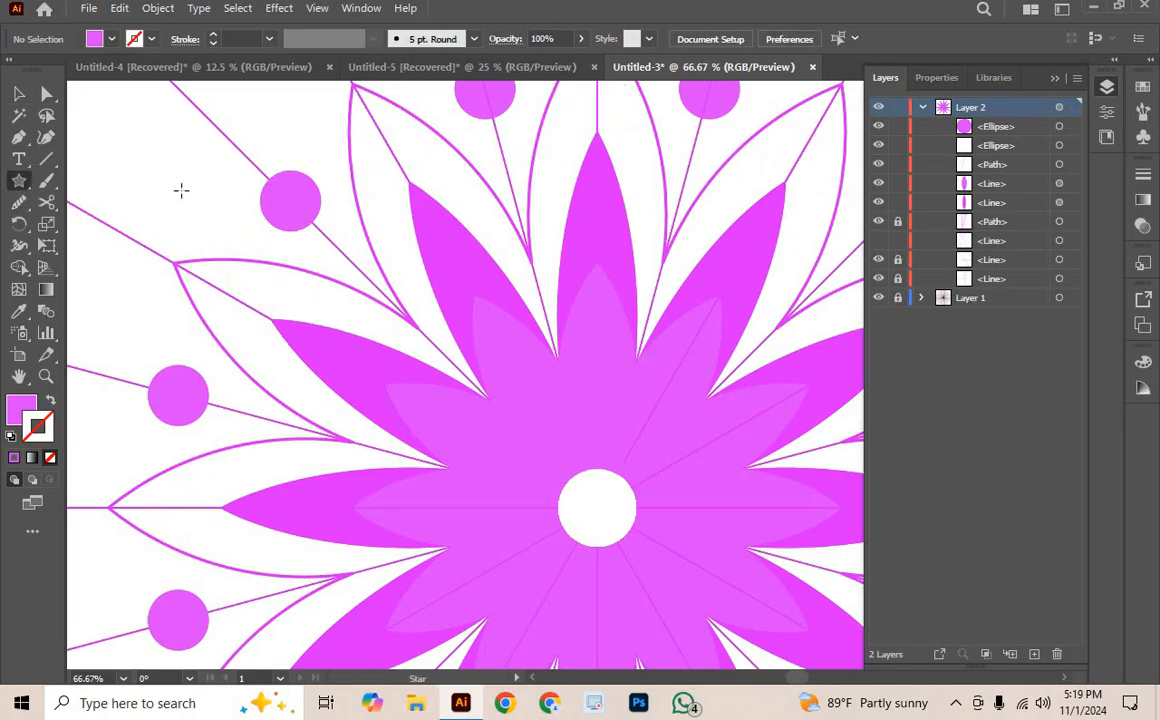
{"action": "left_click_drag", "start_coordinate": [388, 148], "coordinate": [397, 170]}
{"action": "key", "text": "ctrl+z"}
{"action": "scroll", "coordinate": [290, 158], "scroll_direction": "up", "scroll_amount": 2}
{"action": "left_click_drag", "start_coordinate": [281, 151], "coordinate": [285, 168]}
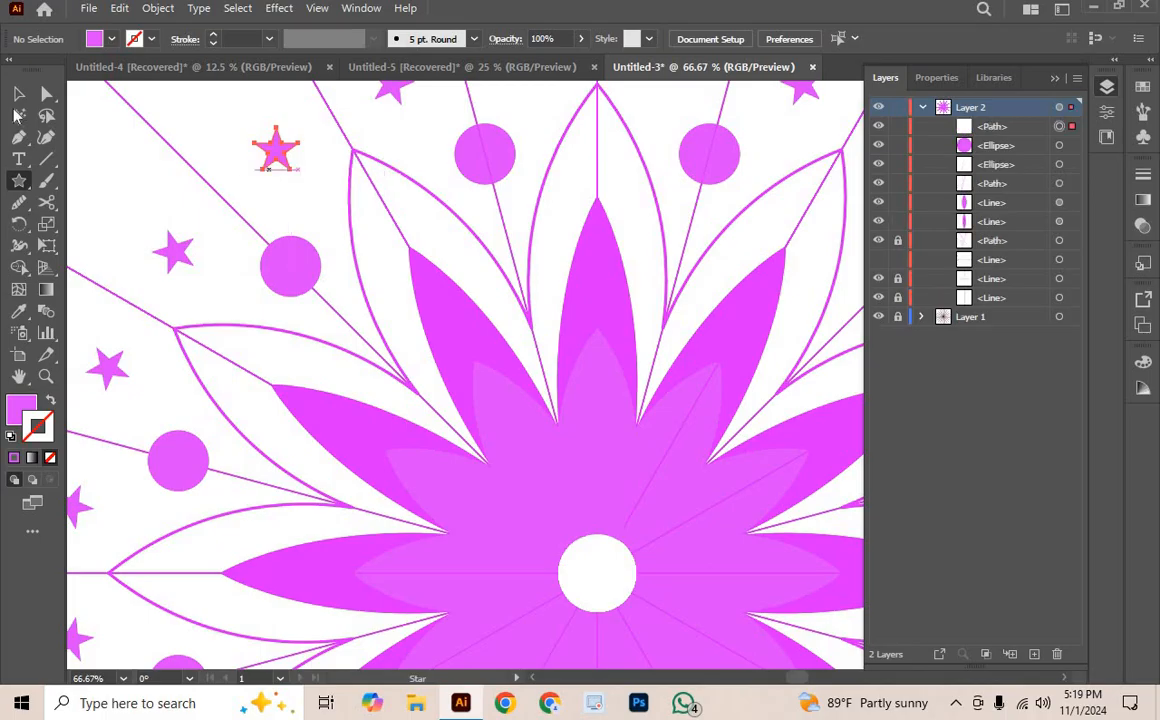
{"action": "left_click", "coordinate": [17, 97]}
{"action": "left_click", "coordinate": [109, 148]}
Step: Examine the repeated ring of stars and circles around the flower at several magnifications
{"action": "key", "text": "ctrl+minus"}
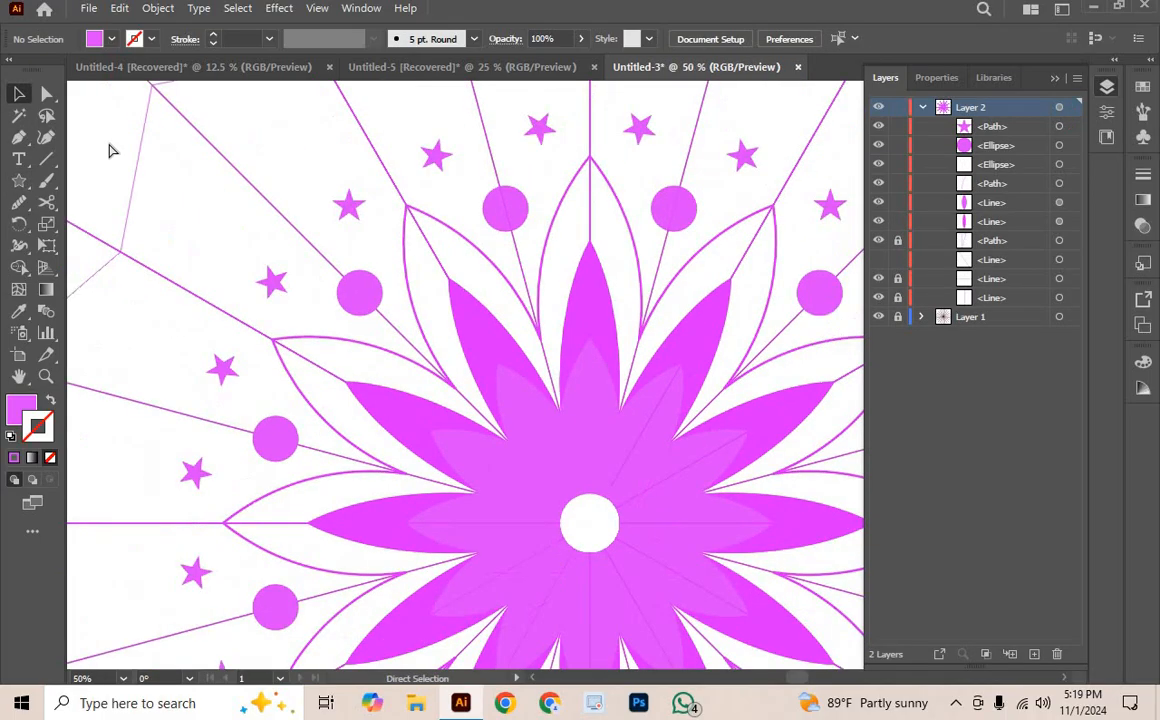
{"action": "key", "text": "ctrl+minus"}
{"action": "key", "text": "ctrl+minus"}
{"action": "left_click_drag", "start_coordinate": [580, 303], "coordinate": [503, 197]}
{"action": "key", "text": "ctrl+plus"}
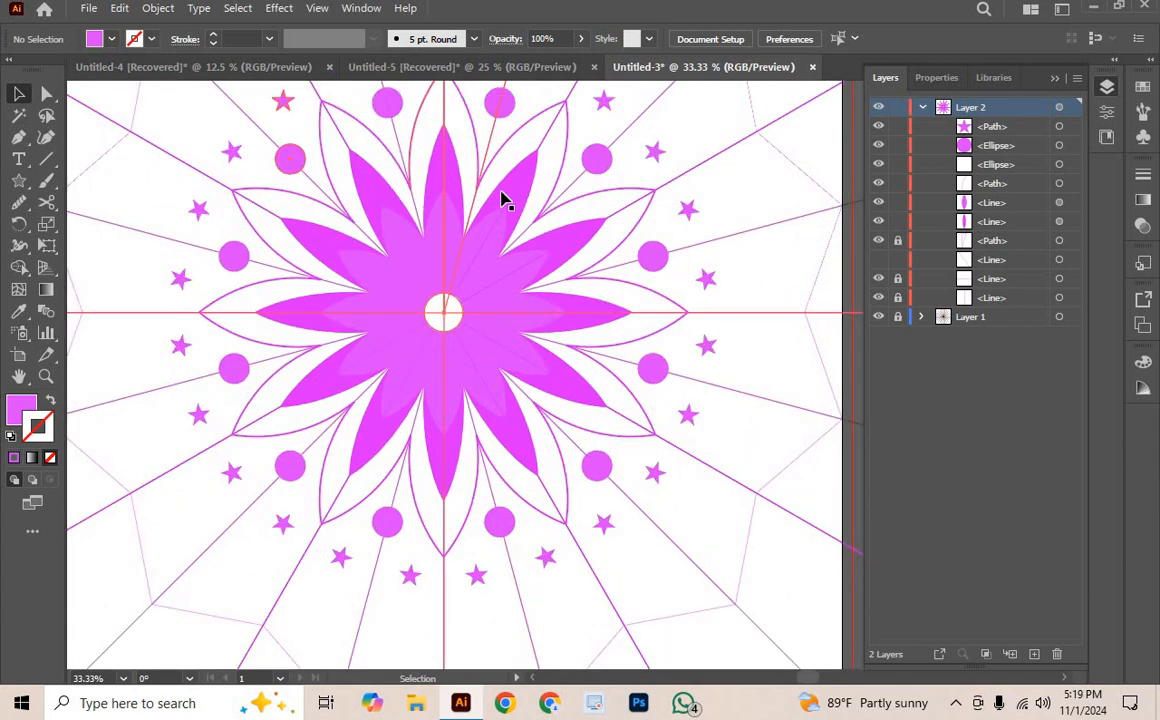
{"action": "left_click_drag", "start_coordinate": [520, 254], "coordinate": [543, 345]}
{"action": "scroll", "coordinate": [484, 151], "scroll_direction": "up", "scroll_amount": 1}
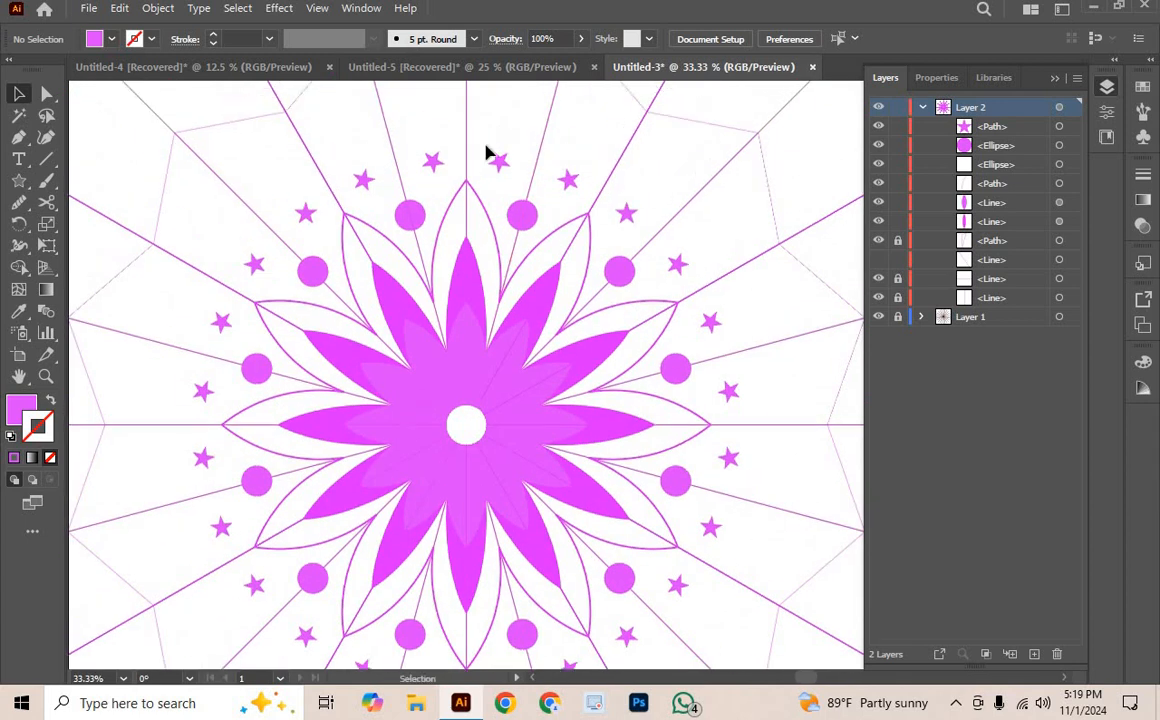
{"action": "scroll", "coordinate": [541, 363], "scroll_direction": "down", "scroll_amount": 3}
{"action": "left_click_drag", "start_coordinate": [486, 303], "coordinate": [495, 293]}
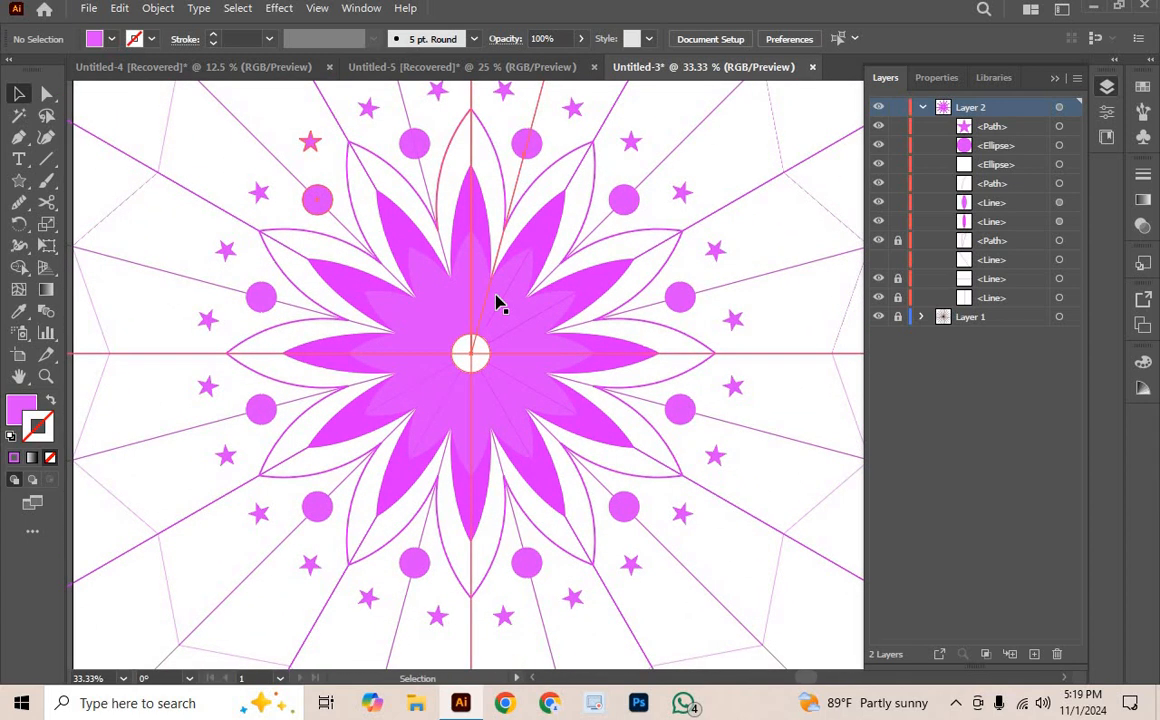
{"action": "key", "text": "ctrl+minus"}
{"action": "key", "text": "ctrl+minus"}
{"action": "key", "text": "ctrl+minus"}
{"action": "key", "text": "ctrl+plus"}
{"action": "key", "text": "ctrl+plus"}
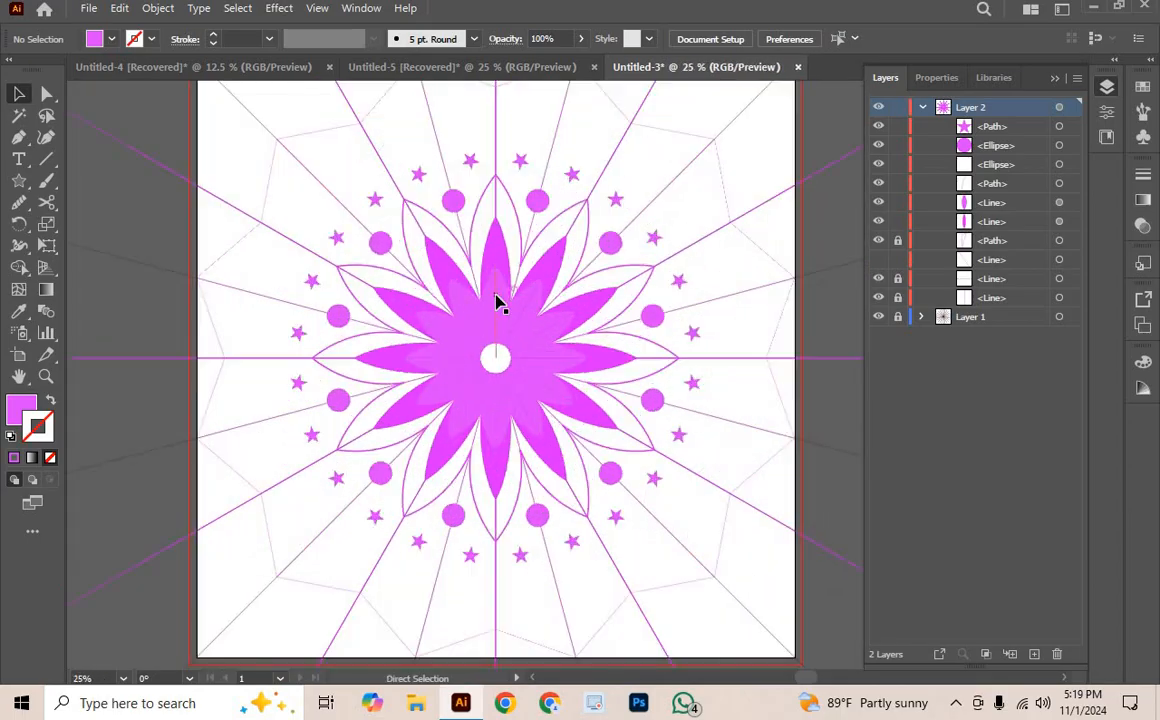
Step: Draw a large circle from the artboard's centre at X 1000, Y 1000 px that encloses the ring of stars
{"action": "left_click", "coordinate": [19, 182]}
{"action": "left_click", "coordinate": [100, 224]}
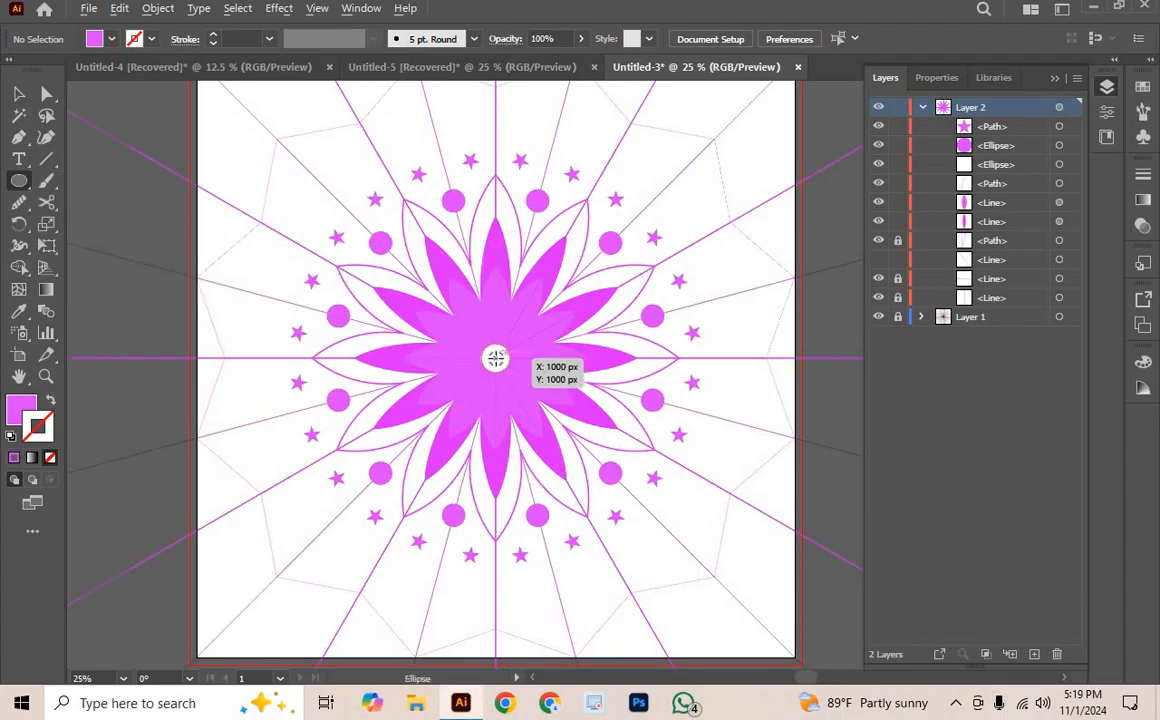
{"action": "left_click_drag", "start_coordinate": [496, 358], "coordinate": [631, 591]}
{"action": "left_click", "coordinate": [716, 40]}
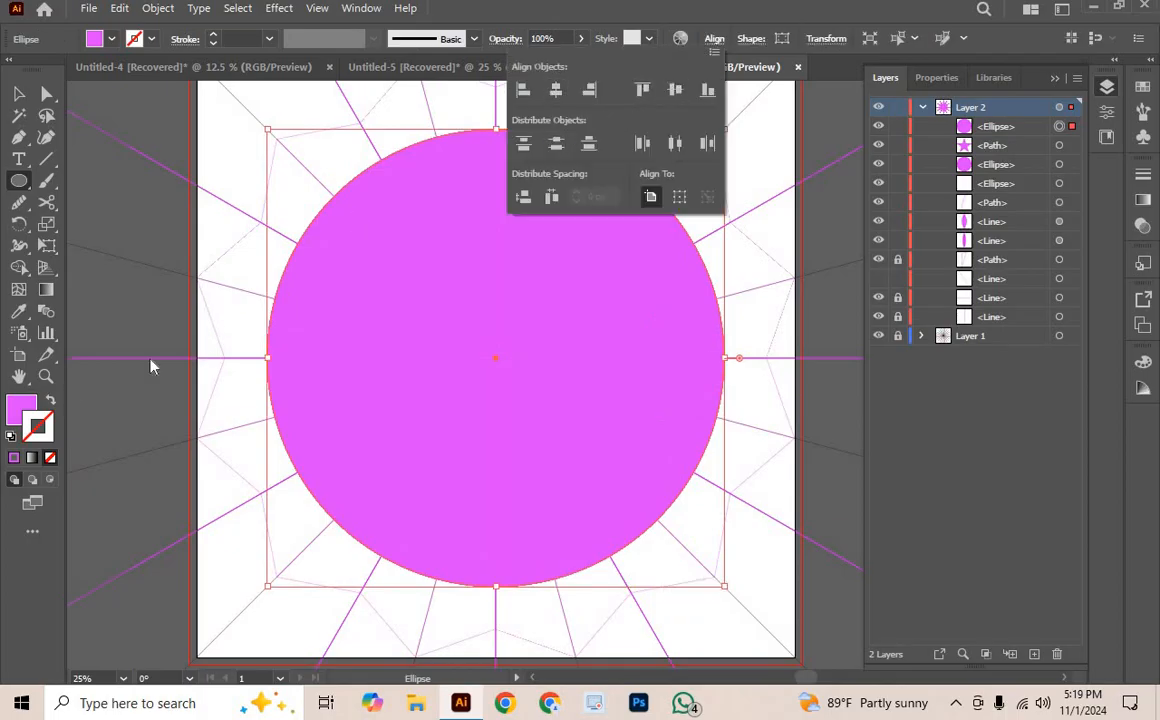
Step: Swap the large circle's fill and stroke so it is a magenta outline without fill, and deselect it
{"action": "left_click", "coordinate": [49, 401]}
{"action": "left_click", "coordinate": [49, 401]}
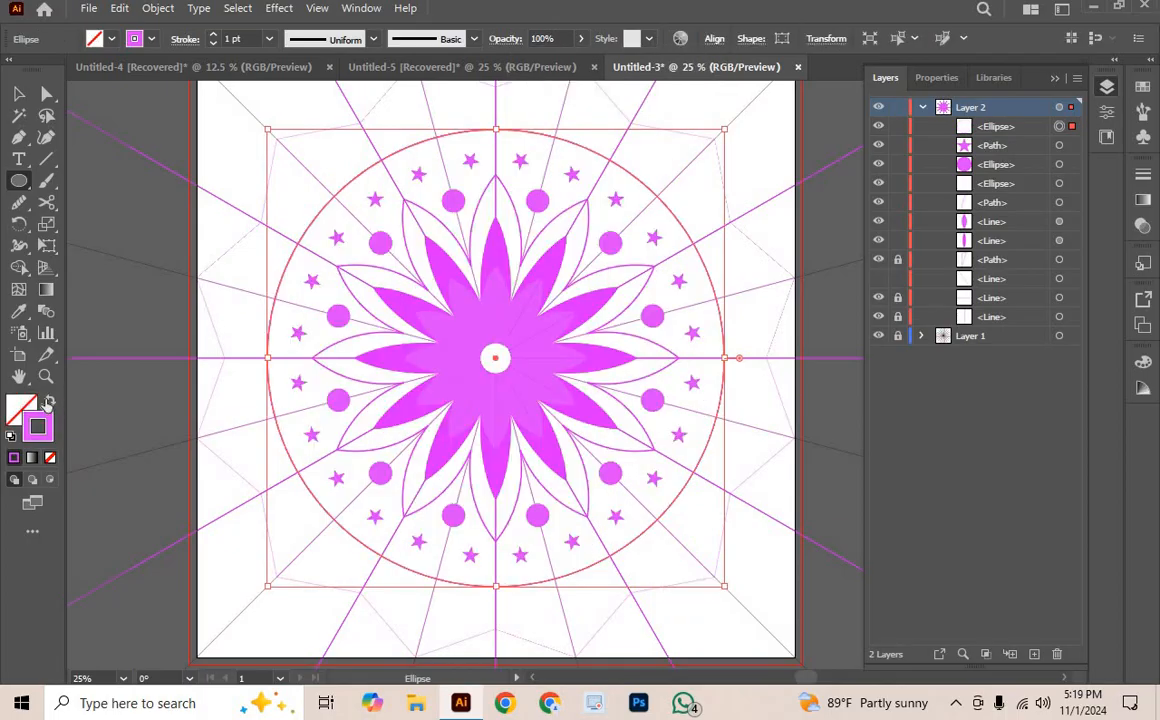
{"action": "left_click", "coordinate": [17, 96]}
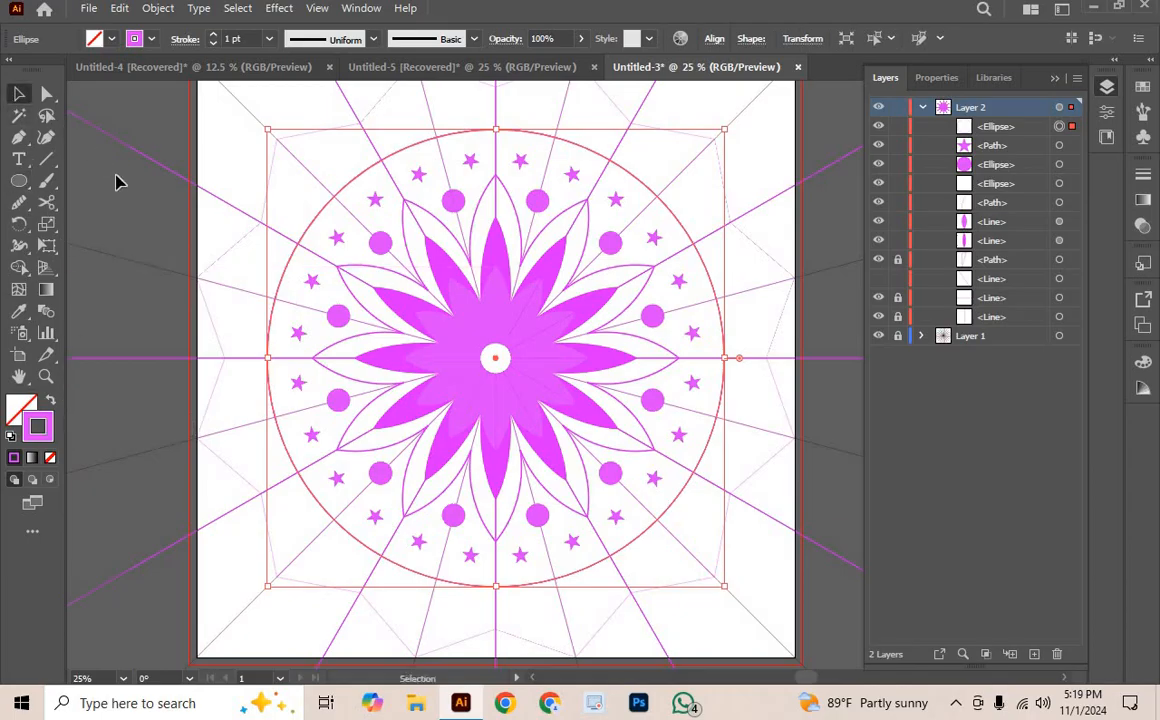
{"action": "left_click", "coordinate": [116, 182]}
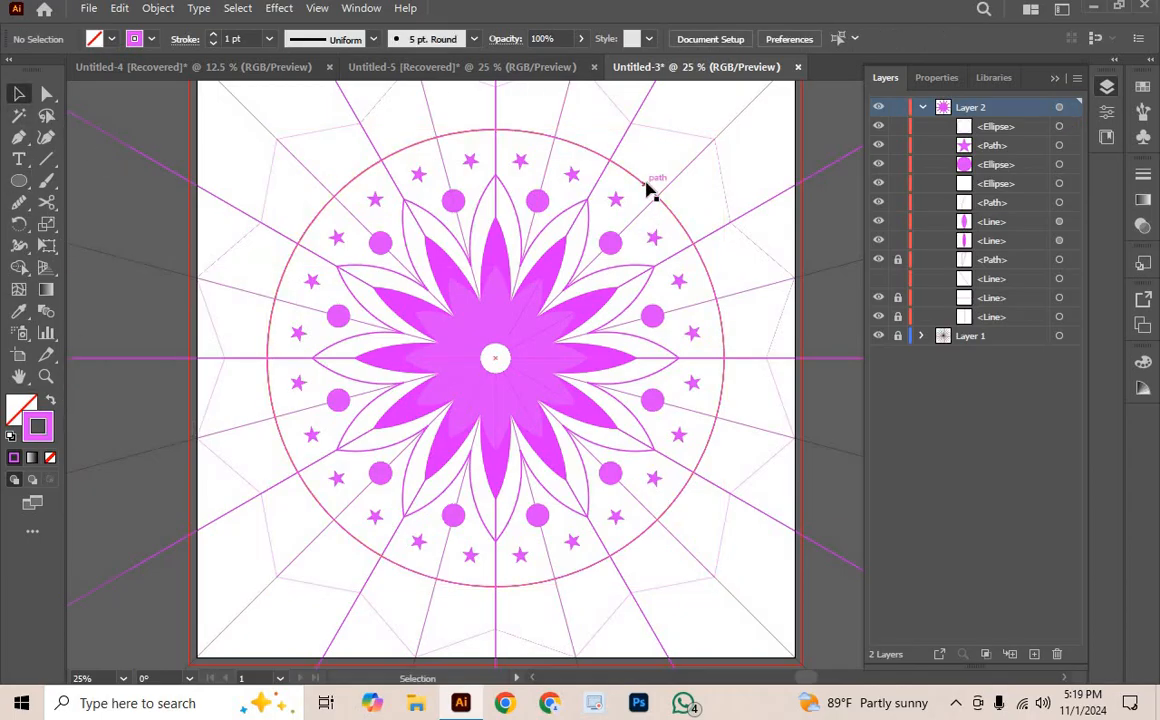
Step: Try shifting the large circle slightly upward, re-centre it vertically on the artboard, and deselect it
{"action": "mouse_move", "coordinate": [647, 188]}
{"action": "left_mouse_down"}
{"action": "mouse_move", "coordinate": [513, 246]}
{"action": "mouse_move", "coordinate": [484, 267]}
{"action": "mouse_move", "coordinate": [526, 251]}
{"action": "mouse_move", "coordinate": [489, 286]}
{"action": "mouse_move", "coordinate": [601, 228]}
{"action": "mouse_move", "coordinate": [647, 171]}
{"action": "mouse_move", "coordinate": [646, 181]}
{"action": "left_mouse_up"}
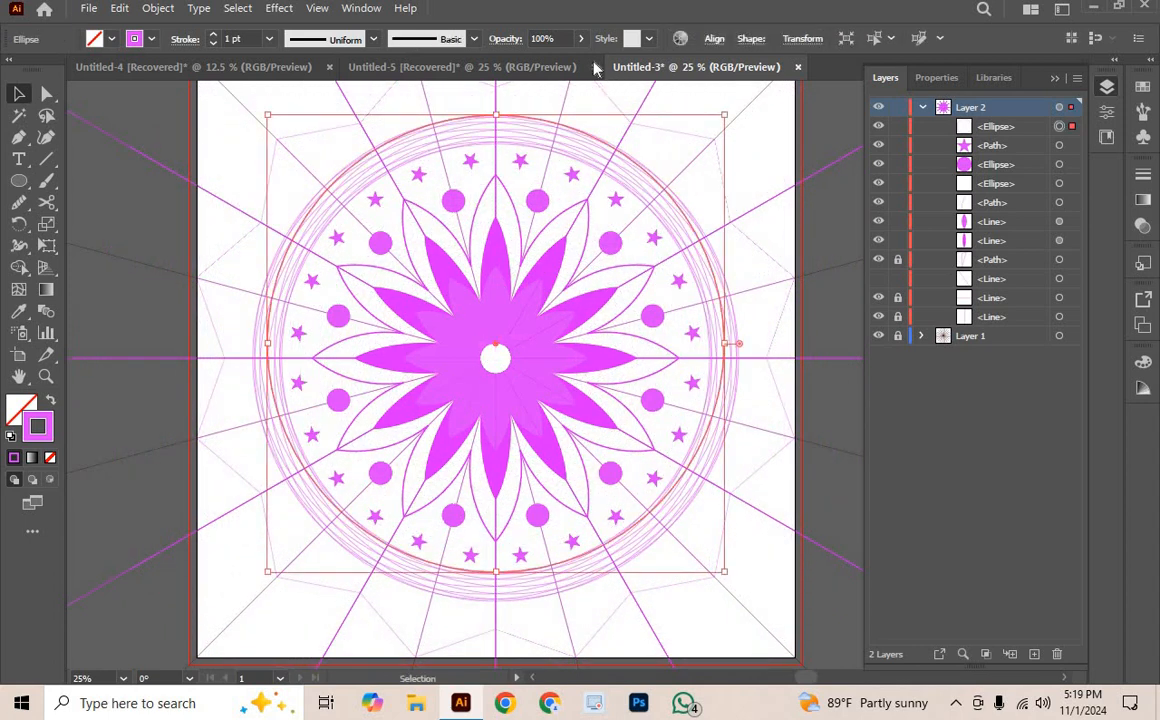
{"action": "left_click", "coordinate": [714, 39]}
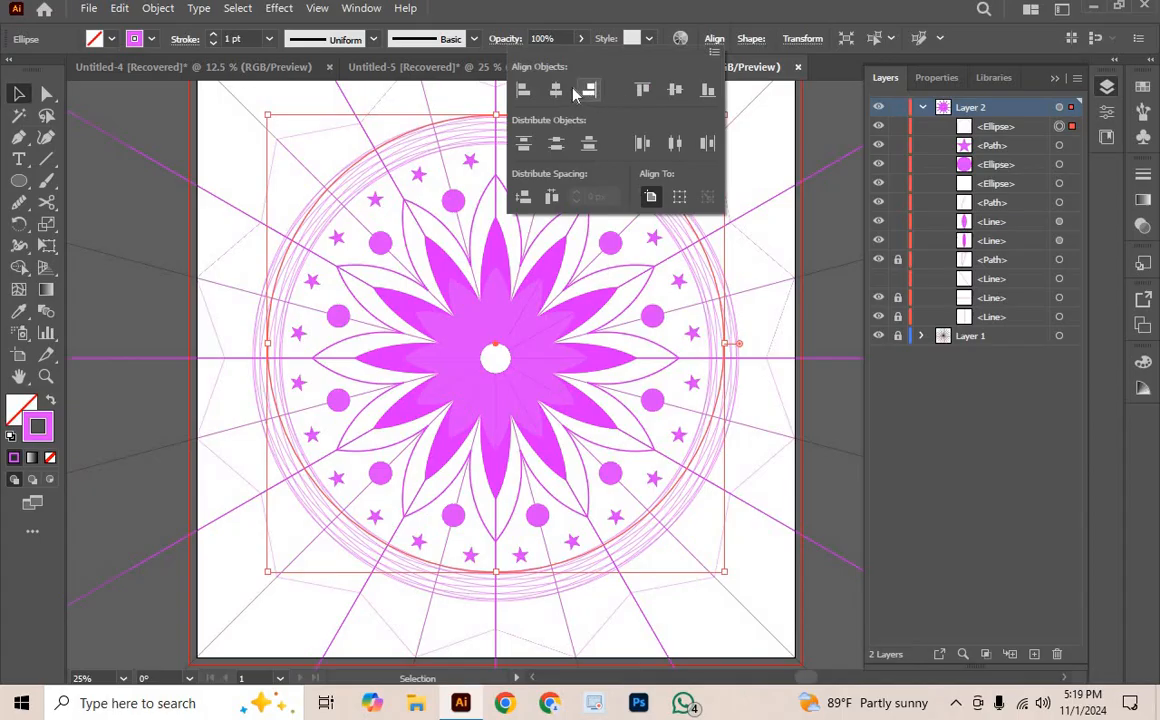
{"action": "left_click", "coordinate": [675, 91]}
{"action": "left_click", "coordinate": [186, 179]}
{"action": "left_click", "coordinate": [267, 177]}
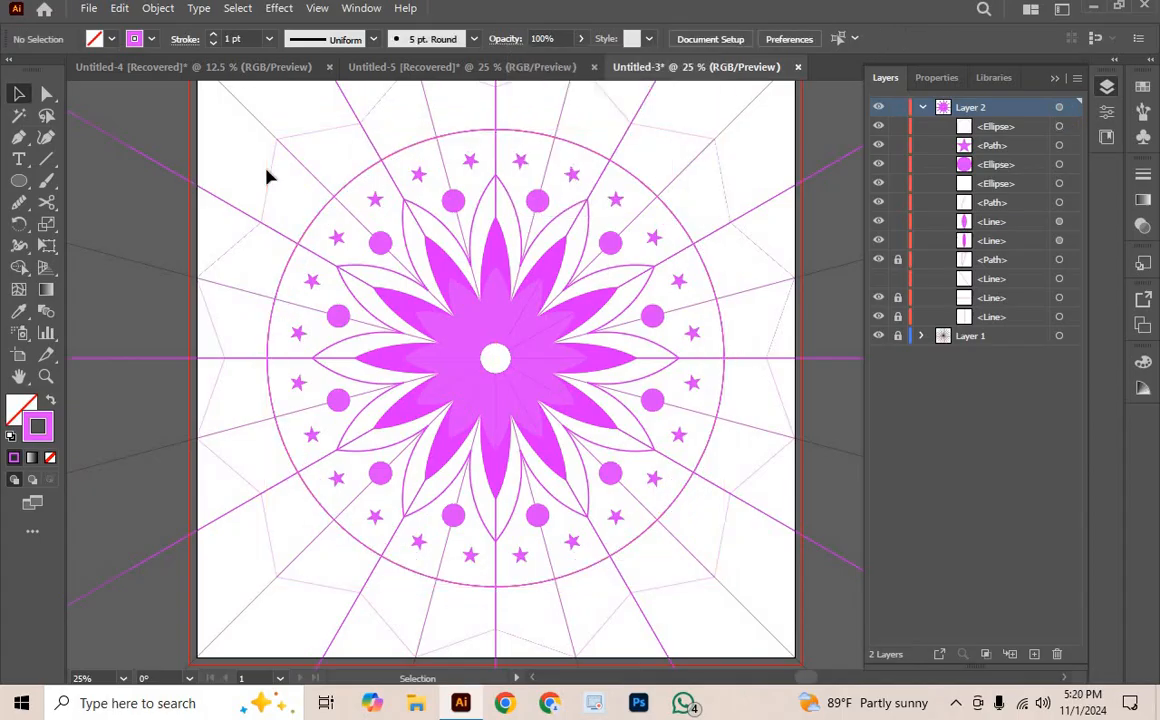
{"action": "key", "text": "ctrl+equal"}
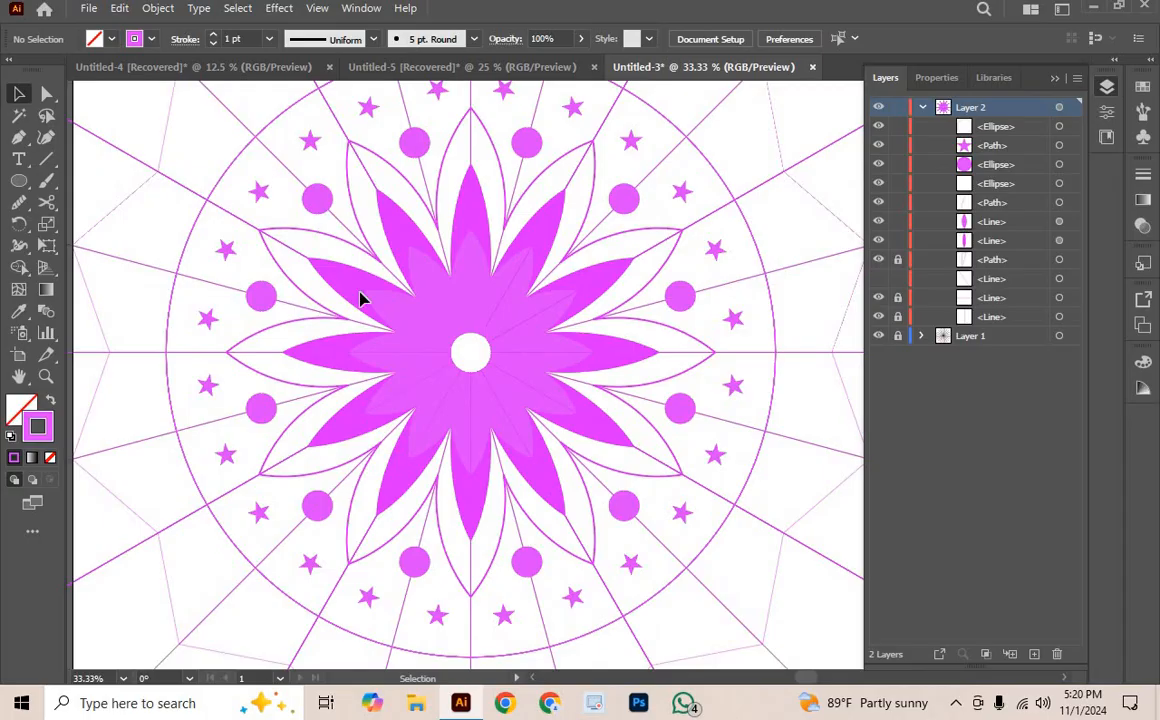
{"action": "scroll", "coordinate": [847, 304], "scroll_direction": "up", "scroll_amount": 4}
{"action": "scroll", "coordinate": [847, 304], "scroll_direction": "down", "scroll_amount": 7}
{"action": "left_click_drag", "start_coordinate": [487, 424], "coordinate": [456, 485]}
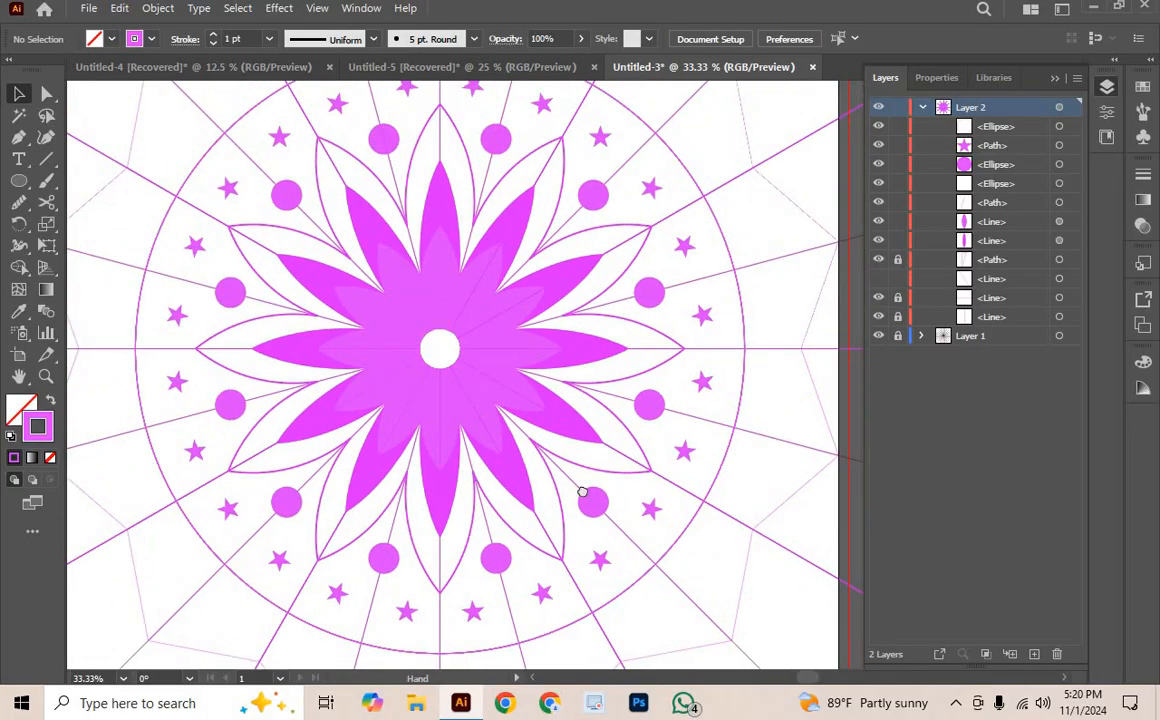
{"action": "left_click_drag", "start_coordinate": [582, 492], "coordinate": [624, 495]}
{"action": "left_click_drag", "start_coordinate": [577, 184], "coordinate": [614, 310]}
{"action": "scroll", "coordinate": [198, 270], "scroll_direction": "up", "scroll_amount": 2}
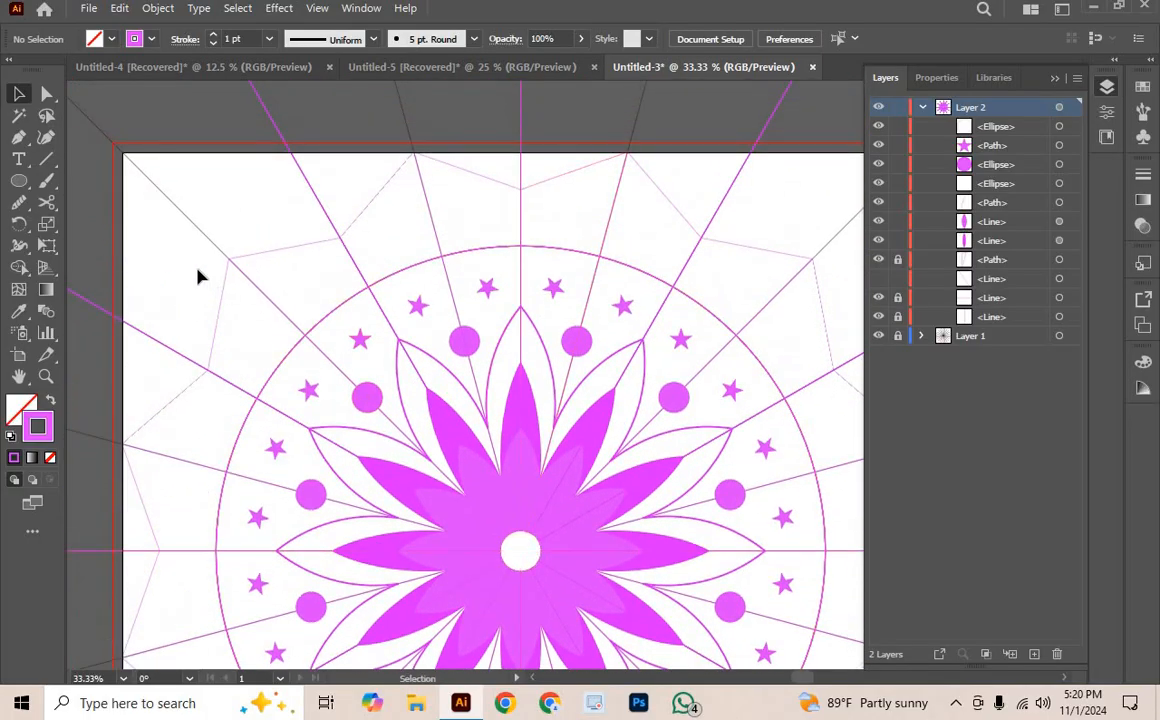
{"action": "scroll", "coordinate": [198, 270], "scroll_direction": "down", "scroll_amount": 2}
{"action": "left_click", "coordinate": [46, 159]}
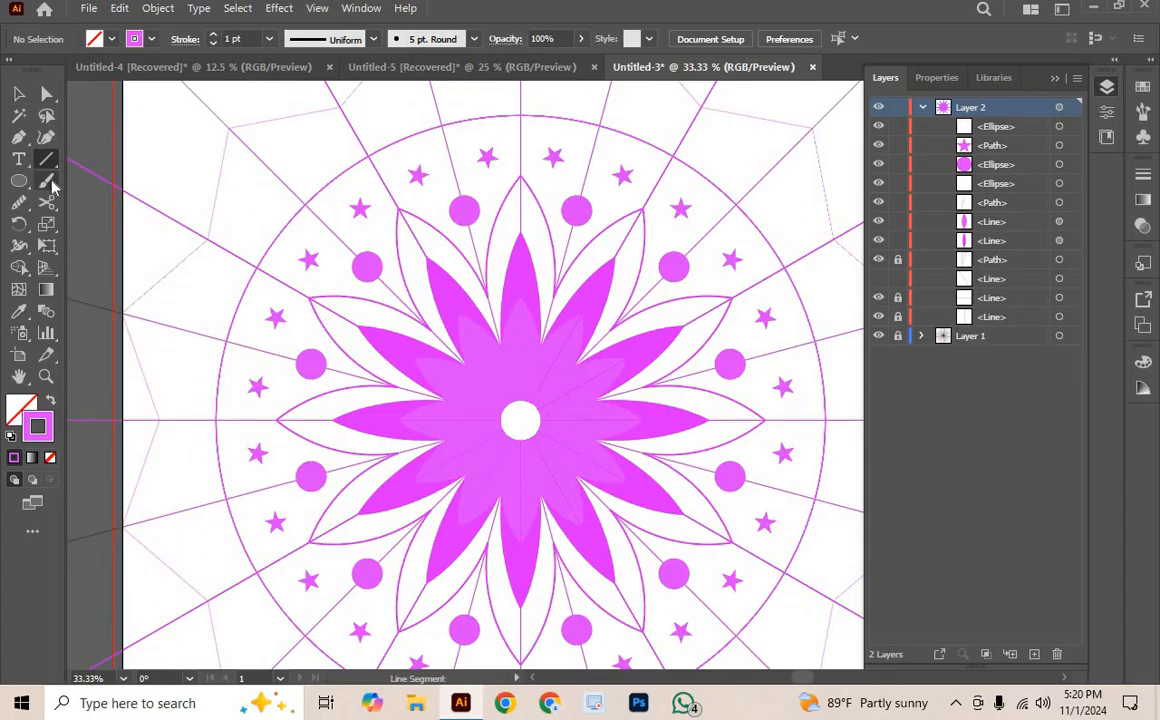
{"action": "left_click", "coordinate": [48, 182]}
{"action": "scroll", "coordinate": [116, 221], "scroll_direction": "up", "scroll_amount": 1}
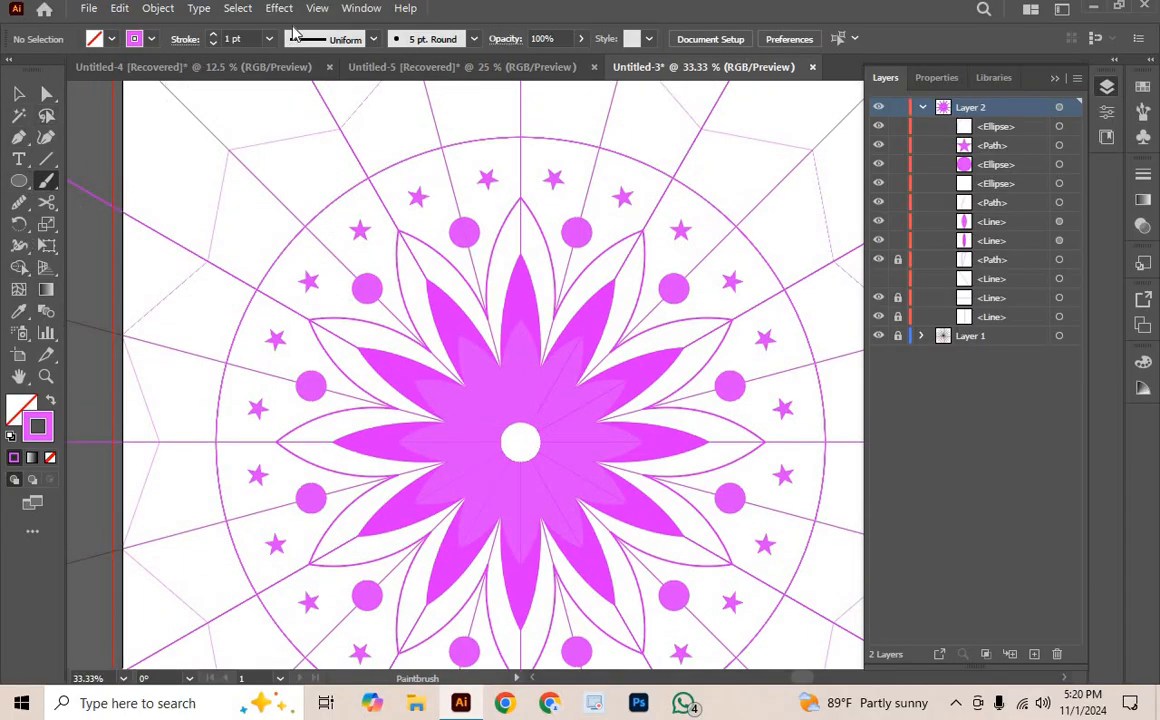
Step: Display the symbol collection, place a Hibiscus symbol outside the large circle and adjust its position
{"action": "left_click", "coordinate": [355, 8]}
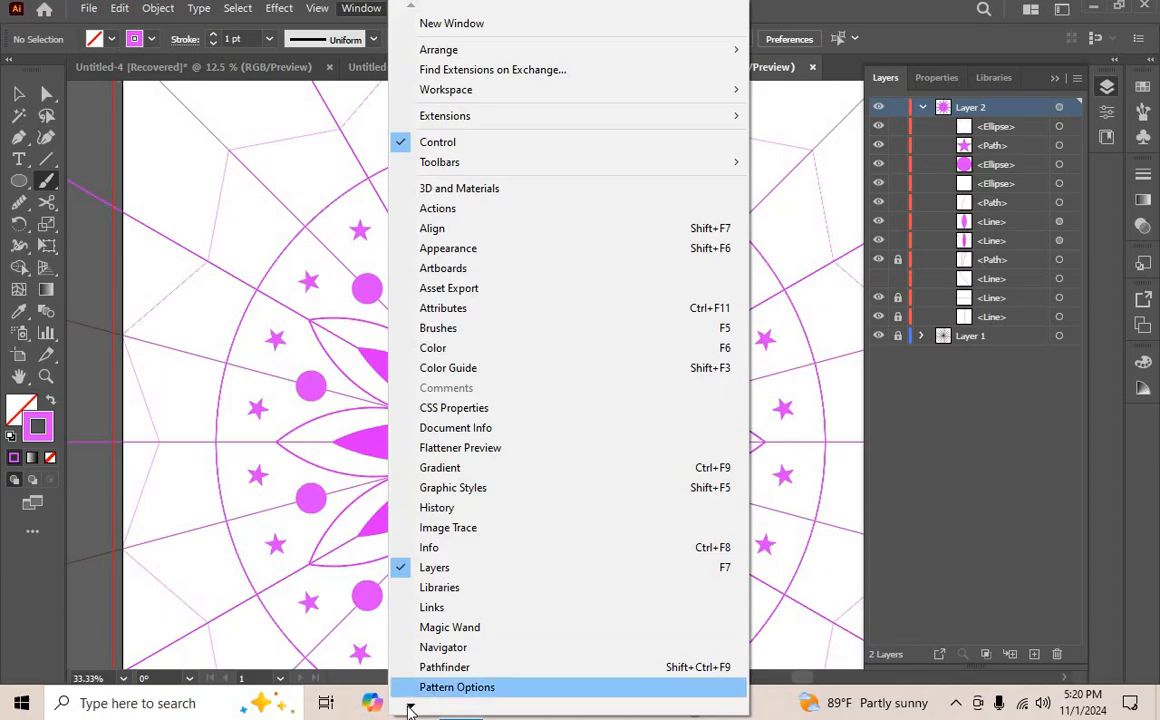
{"action": "mouse_move", "coordinate": [409, 706]}
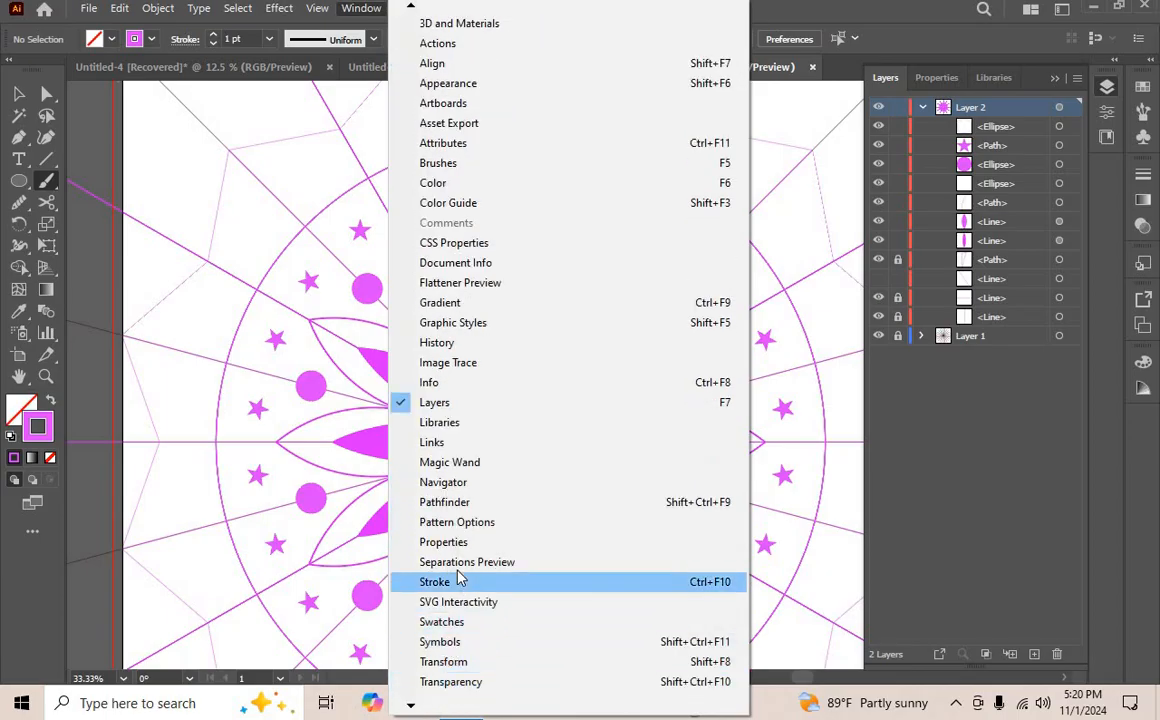
{"action": "left_click", "coordinate": [463, 643]}
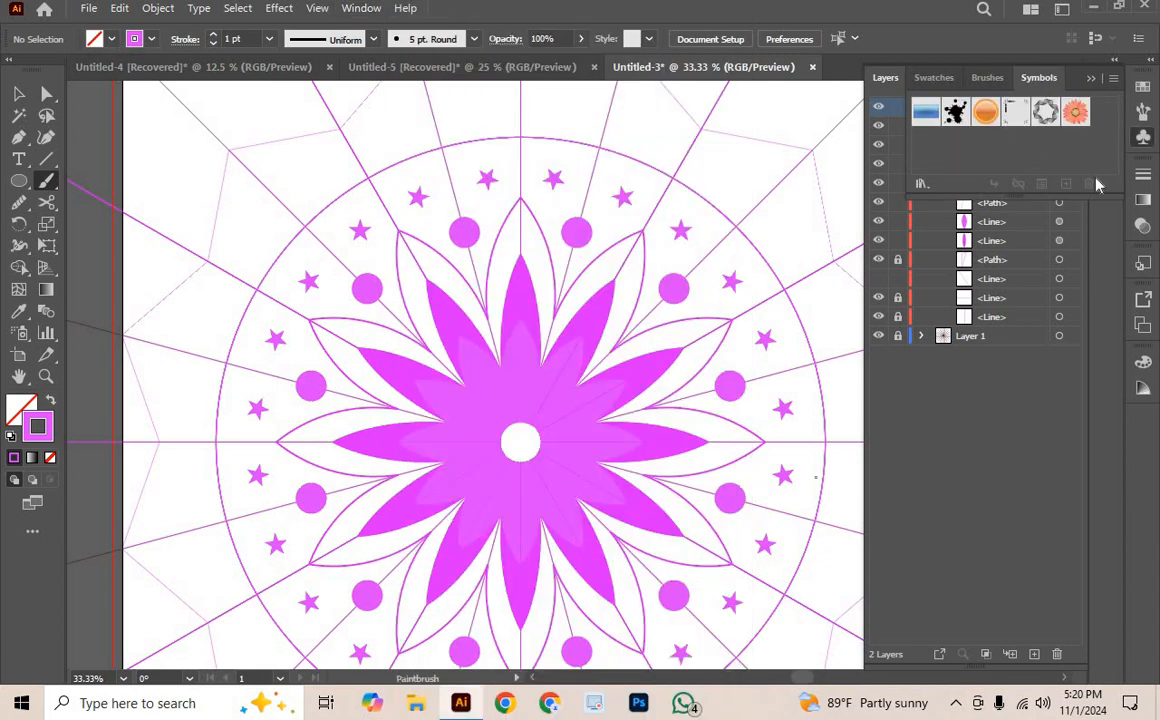
{"action": "left_click", "coordinate": [952, 82]}
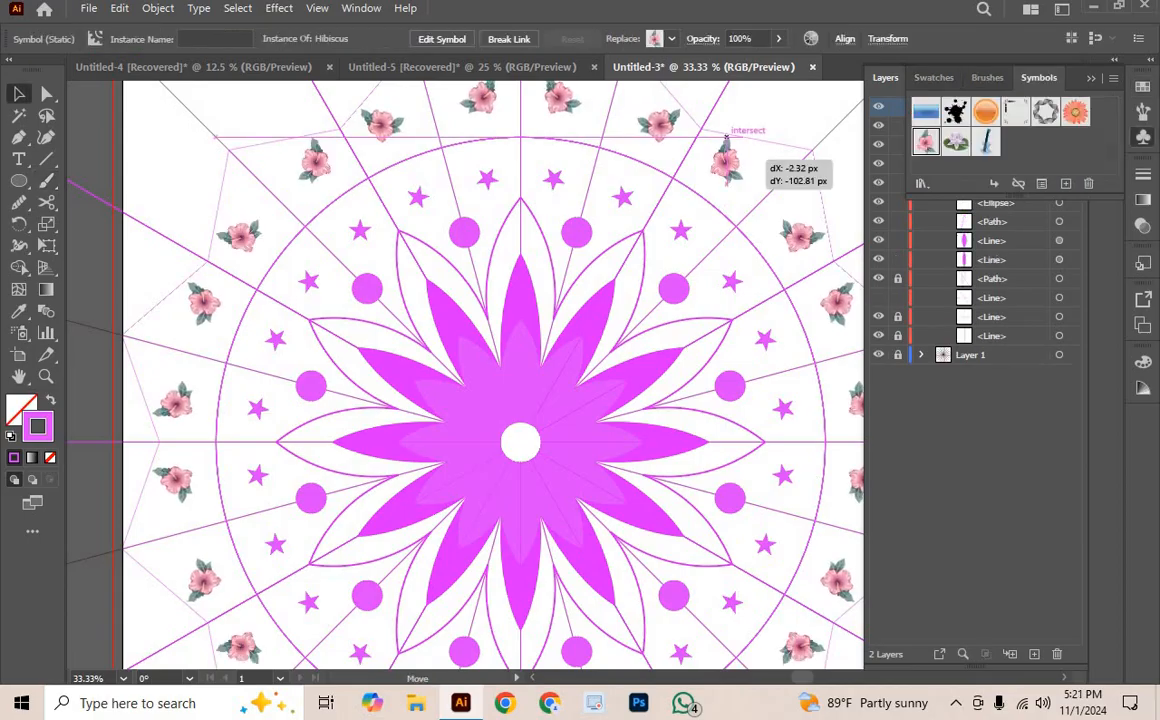
{"action": "left_click_drag", "start_coordinate": [725, 168], "coordinate": [733, 181]}
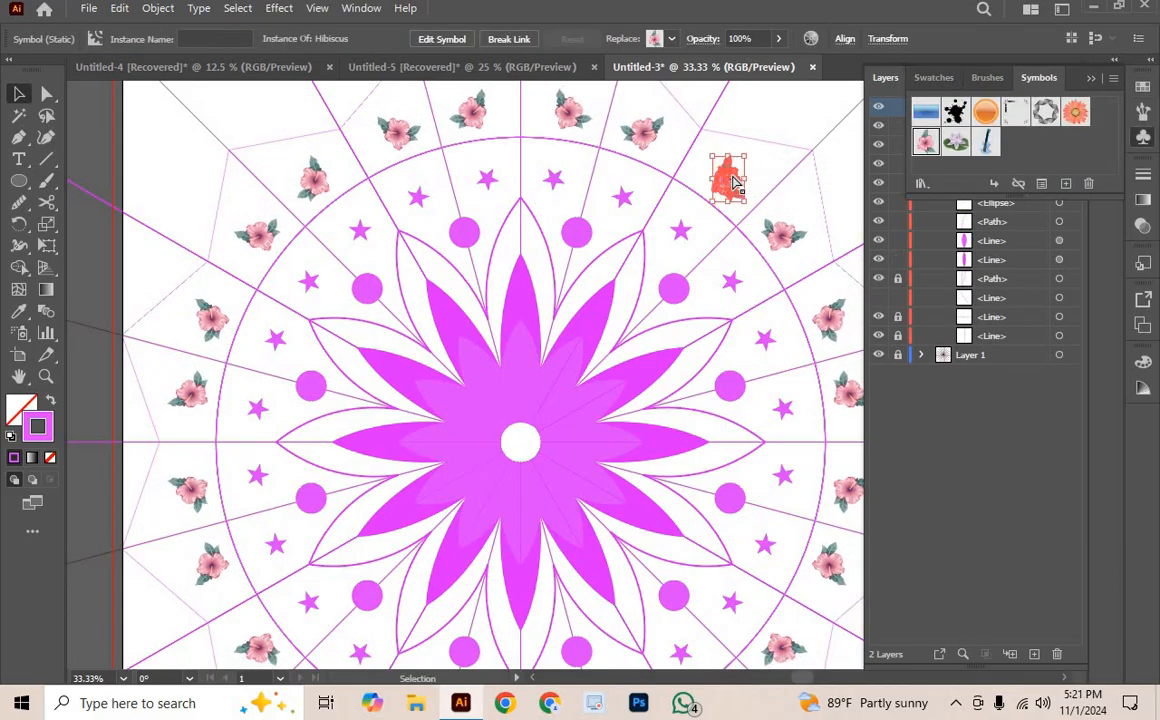
Step: Deselect the Hibiscus symbol and examine the repeated ring of flowers around the large circle at several magnifications
{"action": "key", "text": "ctrl+minus"}
{"action": "key", "text": "ctrl+minus"}
{"action": "scroll", "coordinate": [563, 420], "scroll_direction": "down", "scroll_amount": 3}
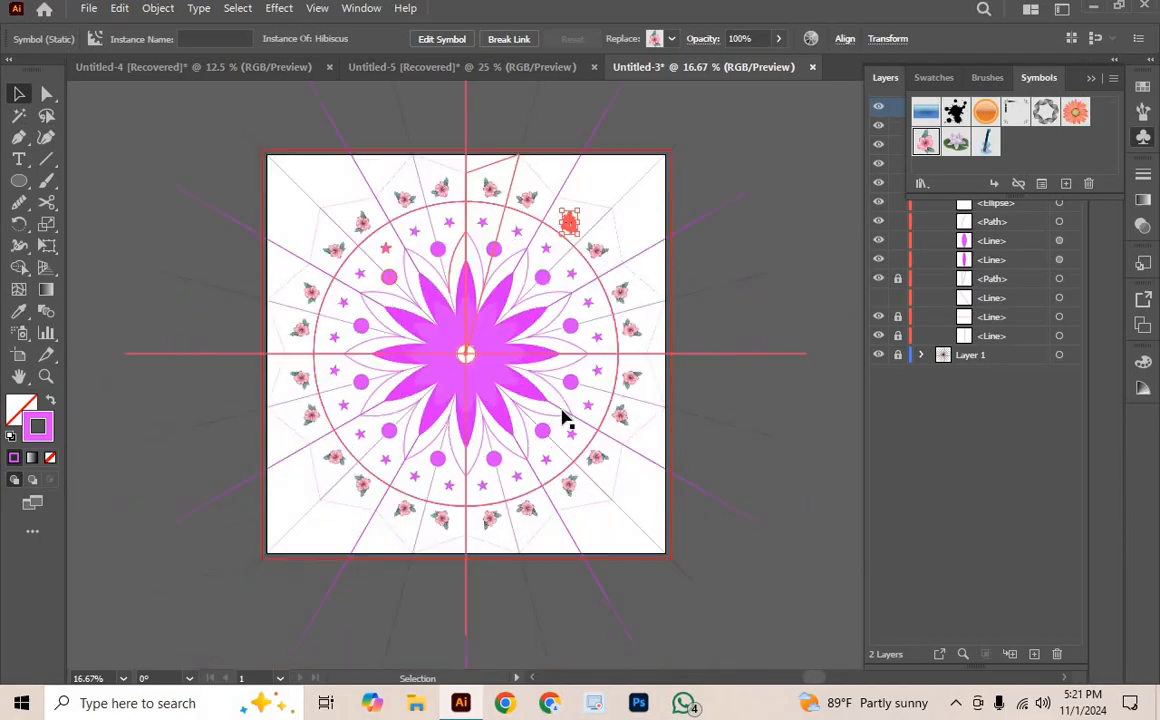
{"action": "left_click", "coordinate": [176, 146]}
{"action": "key", "text": "ctrl+plus"}
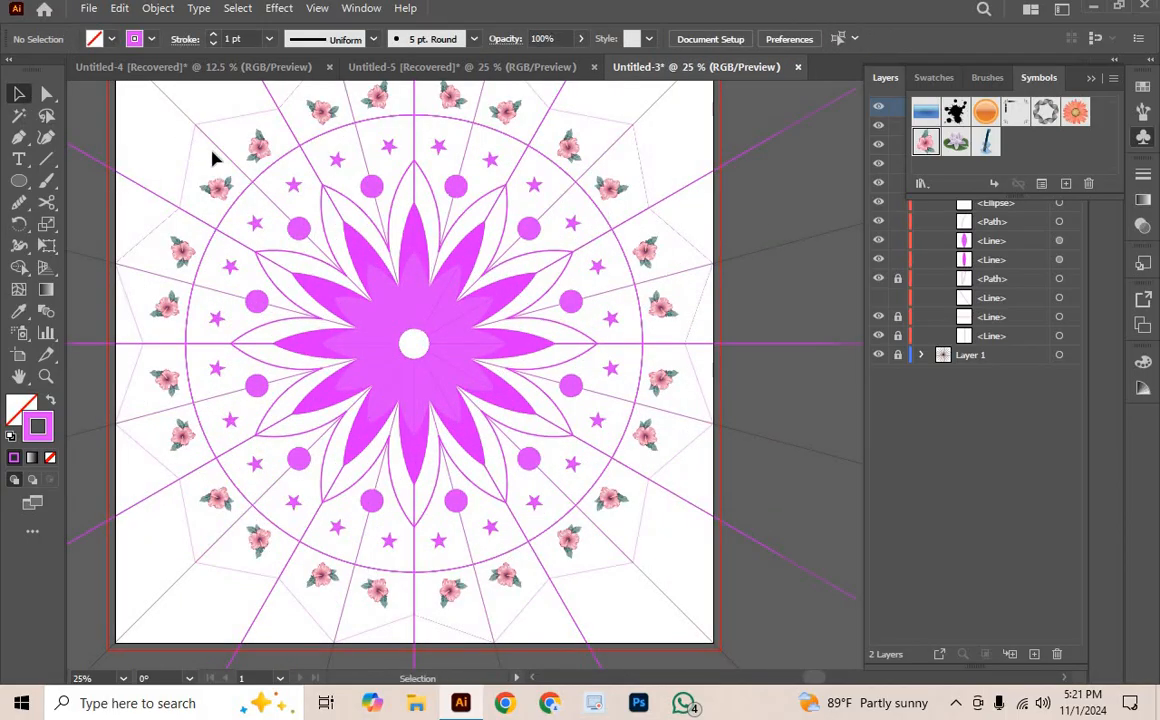
{"action": "scroll", "coordinate": [352, 328], "scroll_direction": "up", "scroll_amount": 2}
{"action": "scroll", "coordinate": [562, 293], "scroll_direction": "down", "scroll_amount": 3}
{"action": "scroll", "coordinate": [595, 225], "scroll_direction": "up", "scroll_amount": 2}
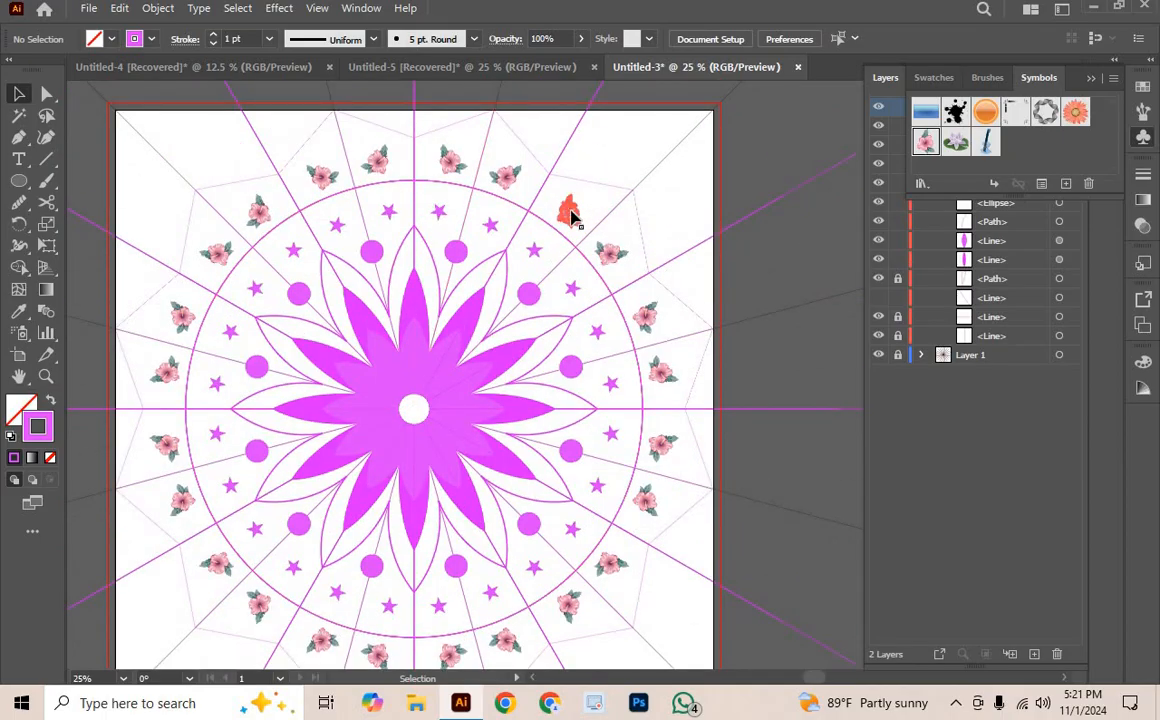
Step: Try moving the Hibiscus symbol further along the ring, closer to the diagonal guide, and delete it
{"action": "left_click_drag", "start_coordinate": [570, 215], "coordinate": [604, 241]}
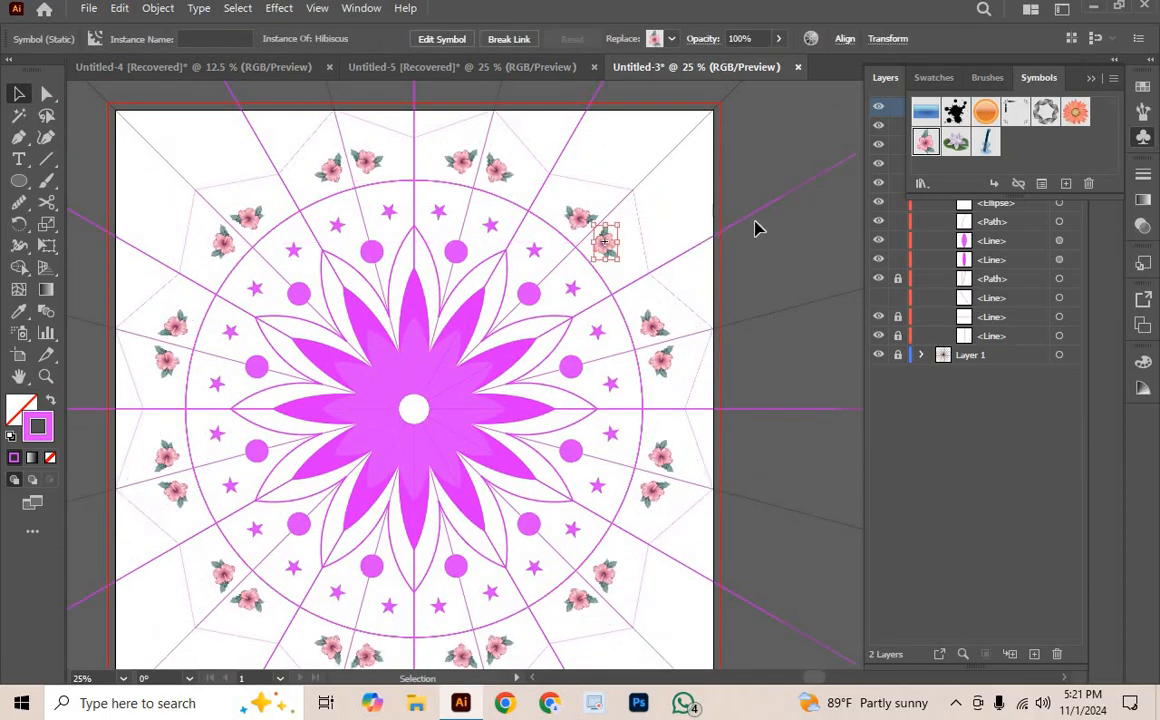
{"action": "key", "text": "Delete"}
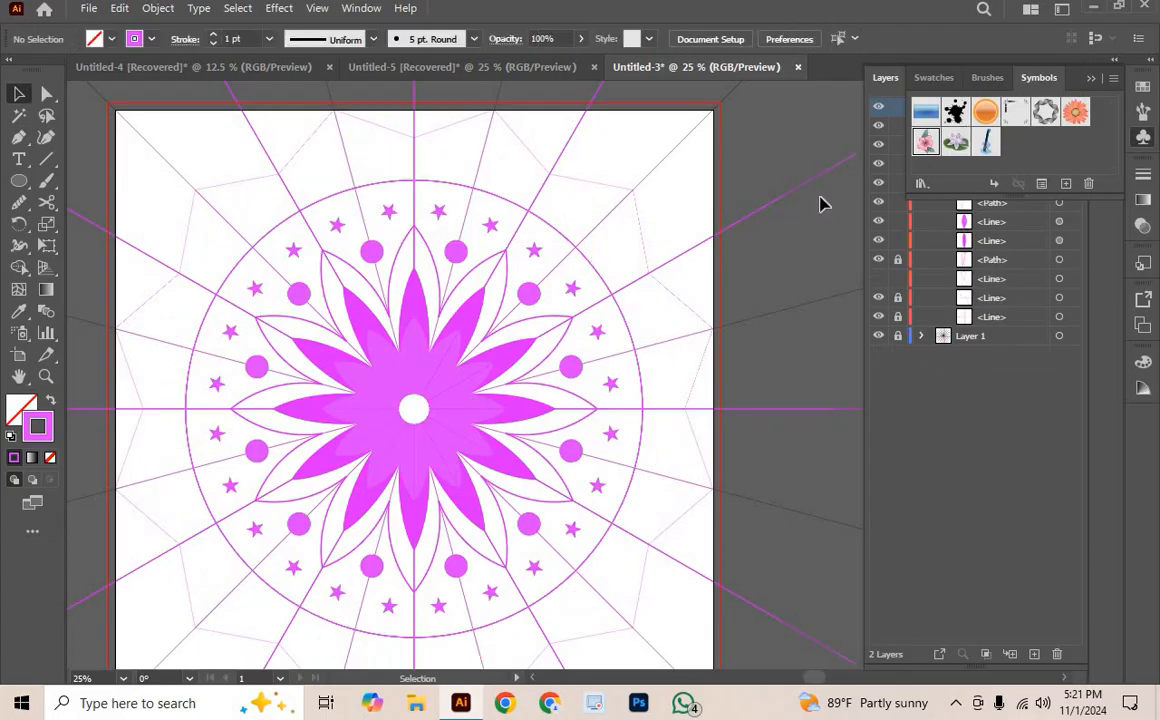
{"action": "scroll", "coordinate": [668, 321], "scroll_direction": "down", "scroll_amount": 1}
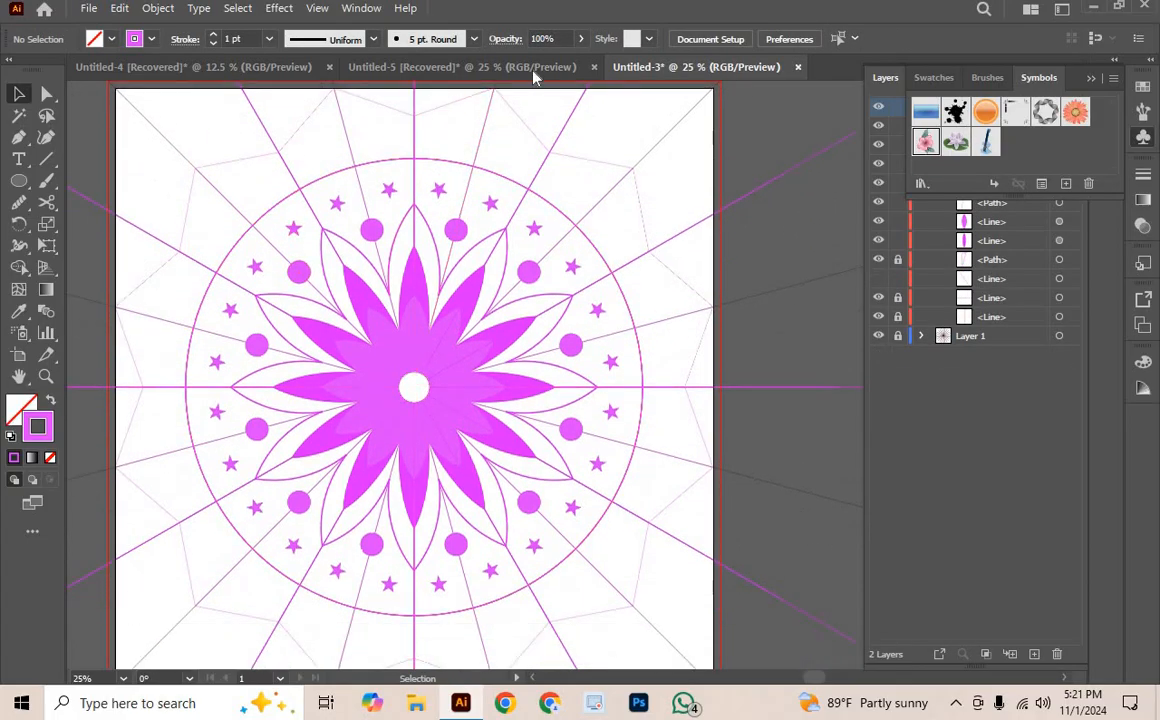
Step: Switch to the Untitled-5 document and look over the brown mandala as a reference
{"action": "left_click", "coordinate": [533, 70]}
{"action": "scroll", "coordinate": [560, 300], "scroll_direction": "down", "scroll_amount": 3}
{"action": "scroll", "coordinate": [548, 275], "scroll_direction": "up", "scroll_amount": 3}
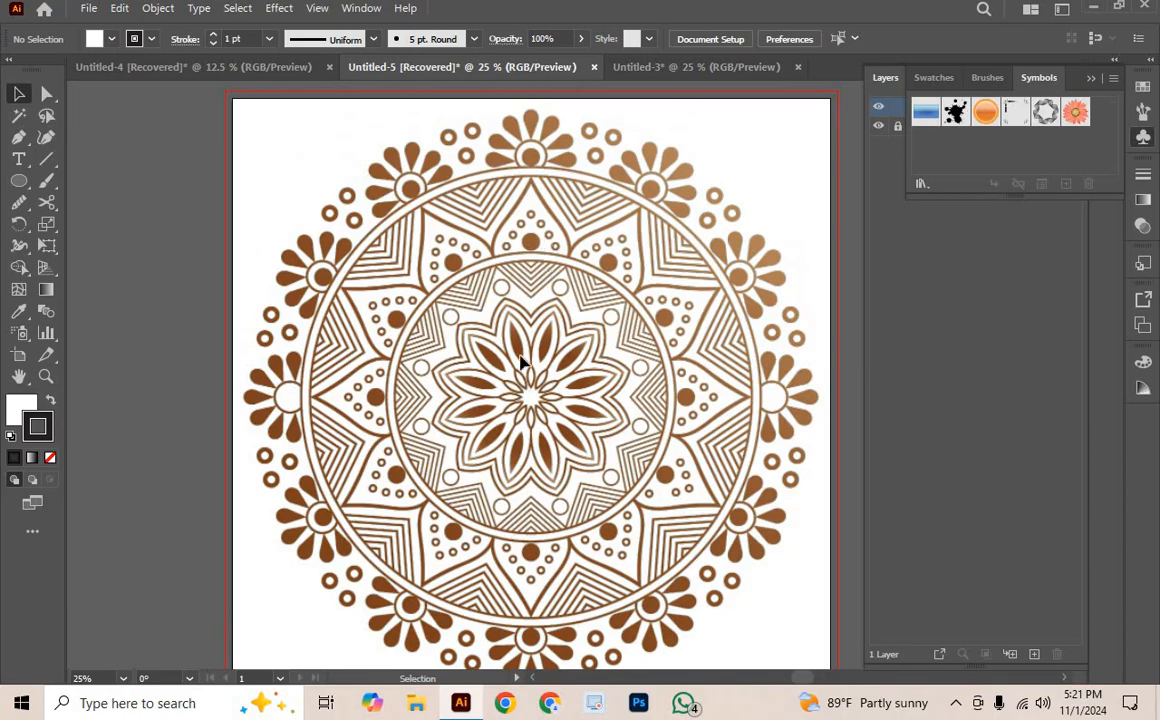
Step: In Untitled-3, brush a freehand petal edge about 131 px wide and 259 px high from the vertical guide to the filled circle
{"action": "left_click", "coordinate": [710, 245]}
{"action": "mouse_move", "coordinate": [702, 303]}
{"action": "left_mouse_down"}
{"action": "mouse_move", "coordinate": [368, 280]}
{"action": "mouse_move", "coordinate": [256, 55]}
{"action": "left_mouse_up"}
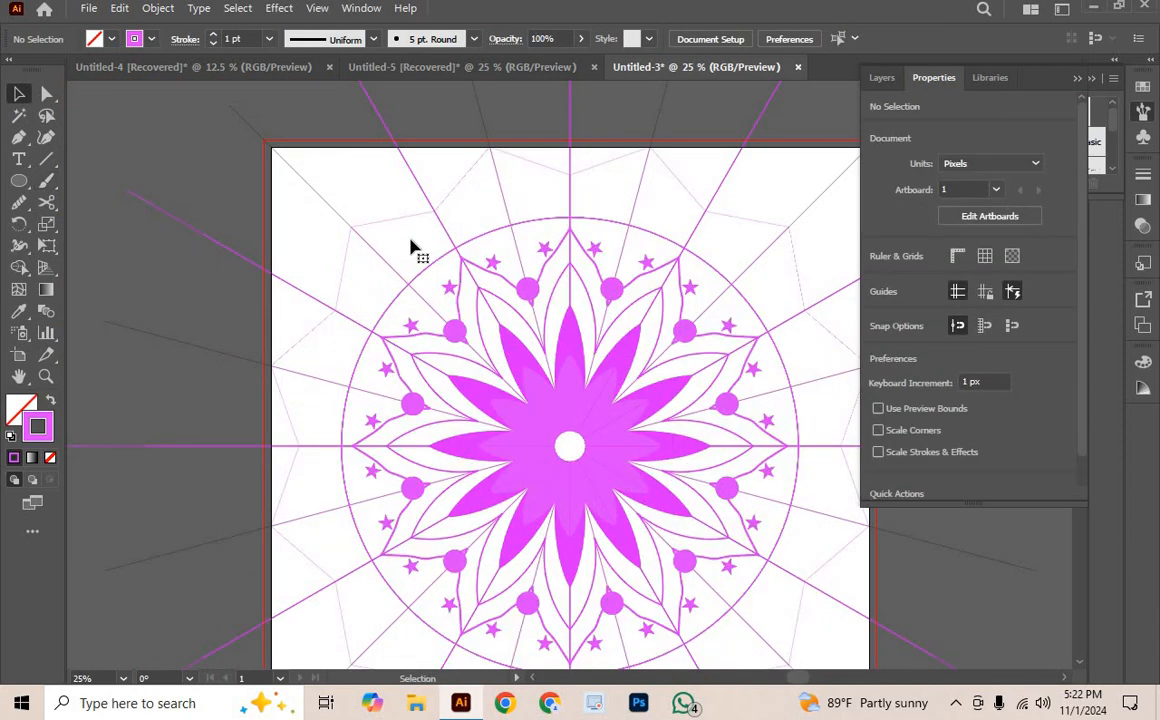
{"action": "key", "text": "ctrl+equal"}
{"action": "scroll", "coordinate": [432, 401], "scroll_direction": "up", "scroll_amount": 3}
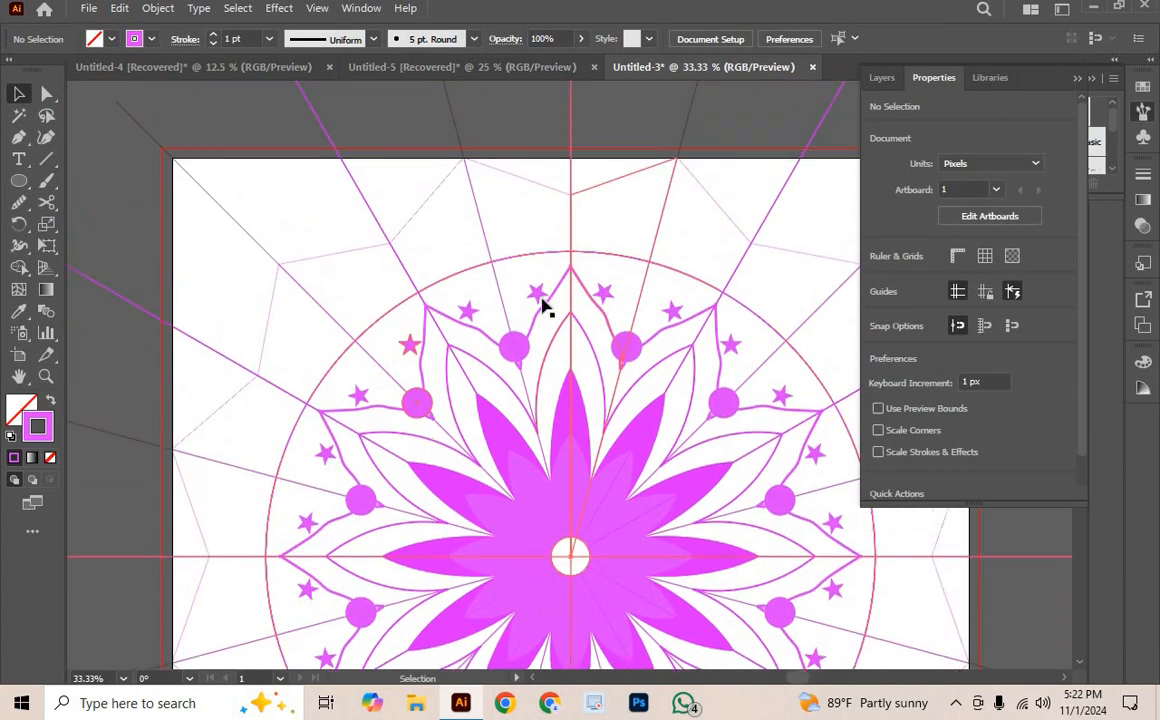
Step: Even out the freehand petal edge beside the vertical guide with the Smooth tool and deselect it
{"action": "left_click", "coordinate": [594, 305]}
{"action": "key", "text": "n"}
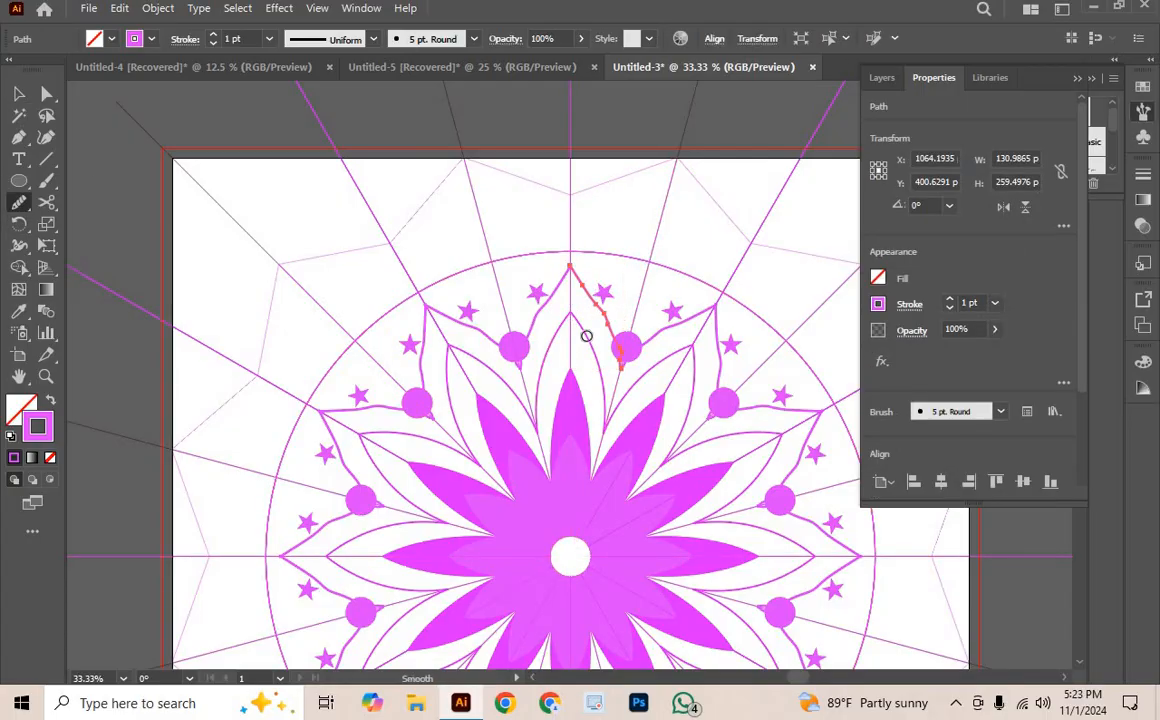
{"action": "mouse_move", "coordinate": [588, 287]}
{"action": "left_mouse_down"}
{"action": "mouse_move", "coordinate": [604, 303]}
{"action": "mouse_move", "coordinate": [621, 378]}
{"action": "left_mouse_up"}
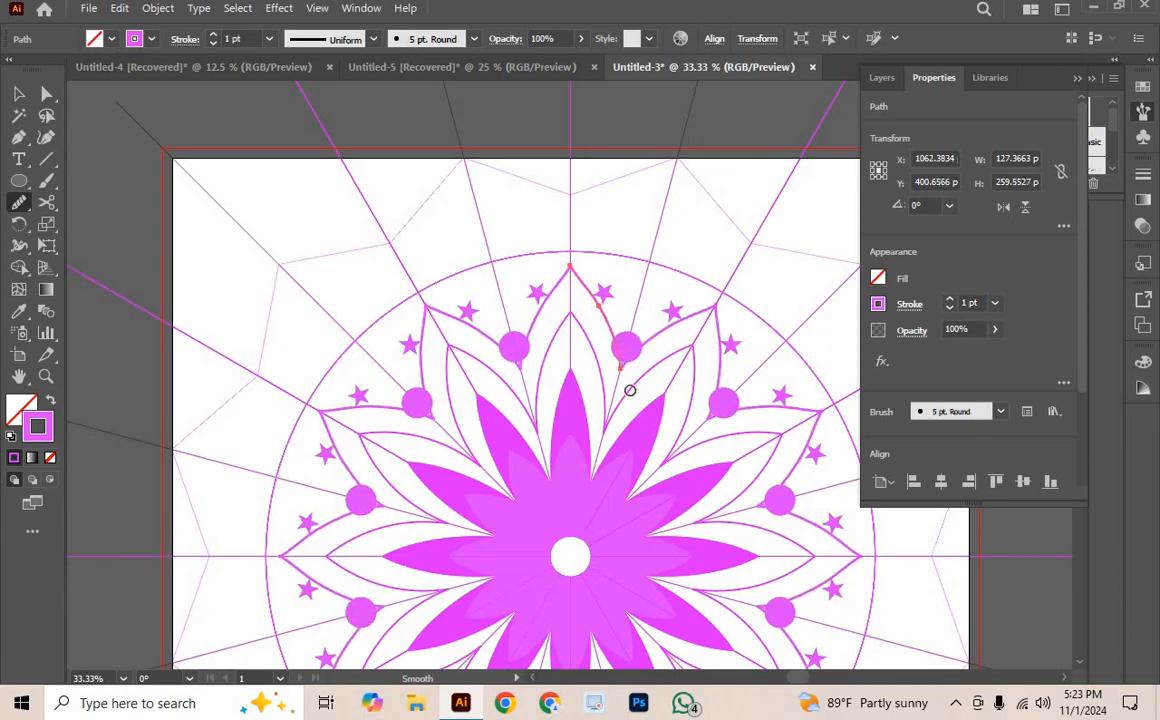
{"action": "left_click", "coordinate": [15, 95]}
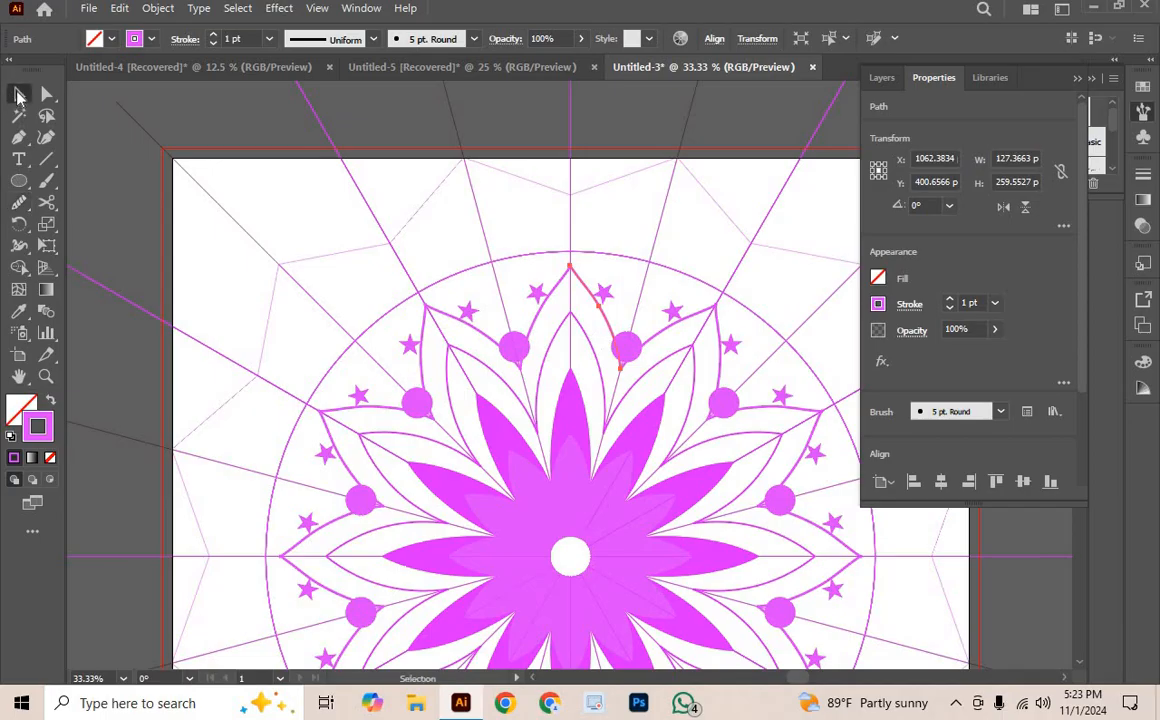
{"action": "left_click", "coordinate": [150, 181]}
Step: Delete the source circle of the large filled circles that overlap the outer petal edges
{"action": "left_click", "coordinate": [418, 404]}
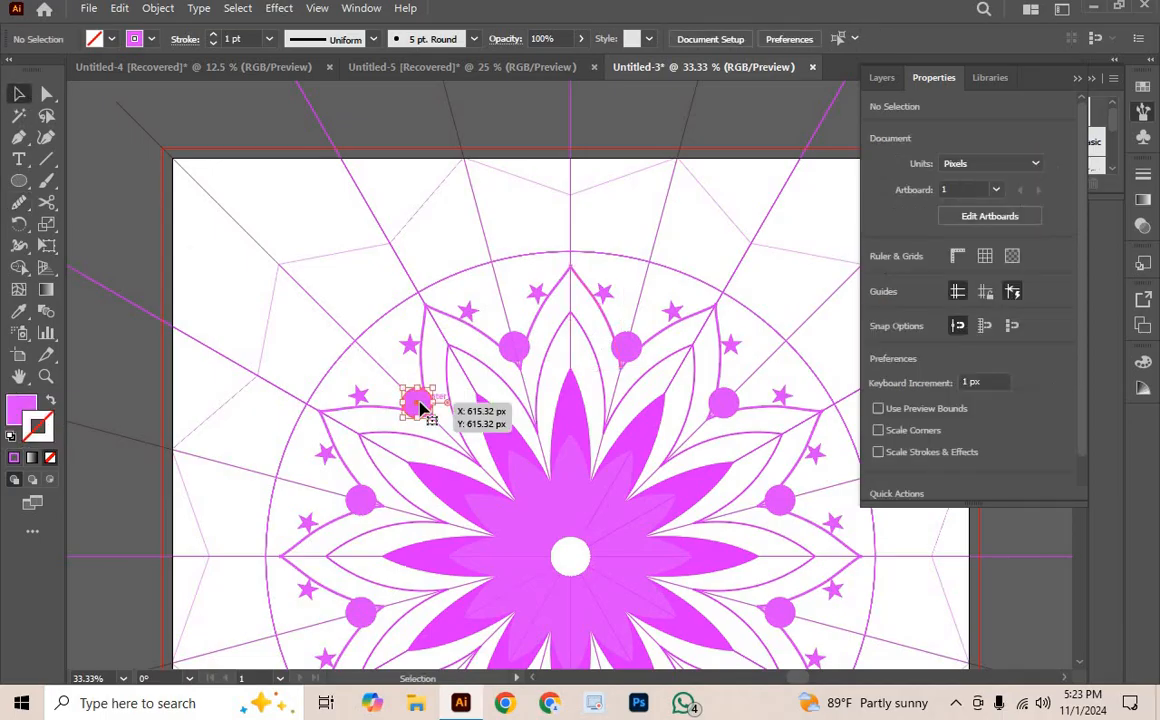
{"action": "key", "text": "Delete"}
{"action": "scroll", "coordinate": [665, 614], "scroll_direction": "down", "scroll_amount": 2}
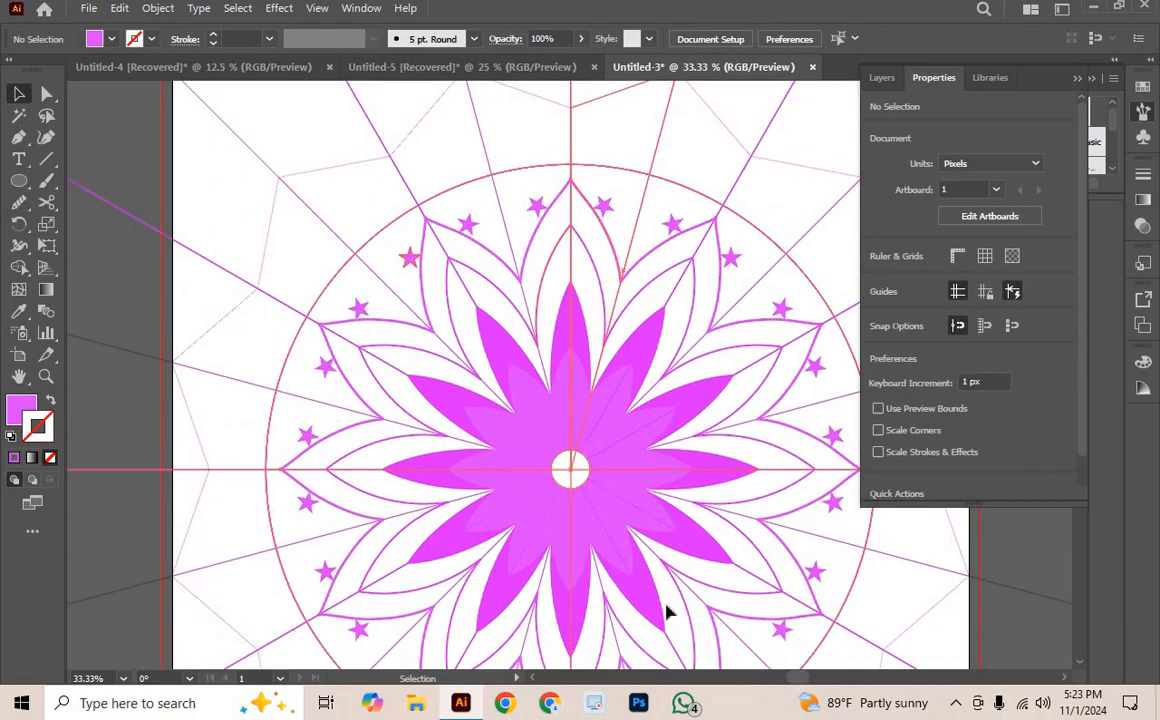
Step: Draw a filled magenta circle about 48.5 px in diameter in the gap between two outer petals, among the stars, and deselect it
{"action": "scroll", "coordinate": [698, 613], "scroll_direction": "down", "scroll_amount": 2}
{"action": "scroll", "coordinate": [698, 613], "scroll_direction": "up", "scroll_amount": 1}
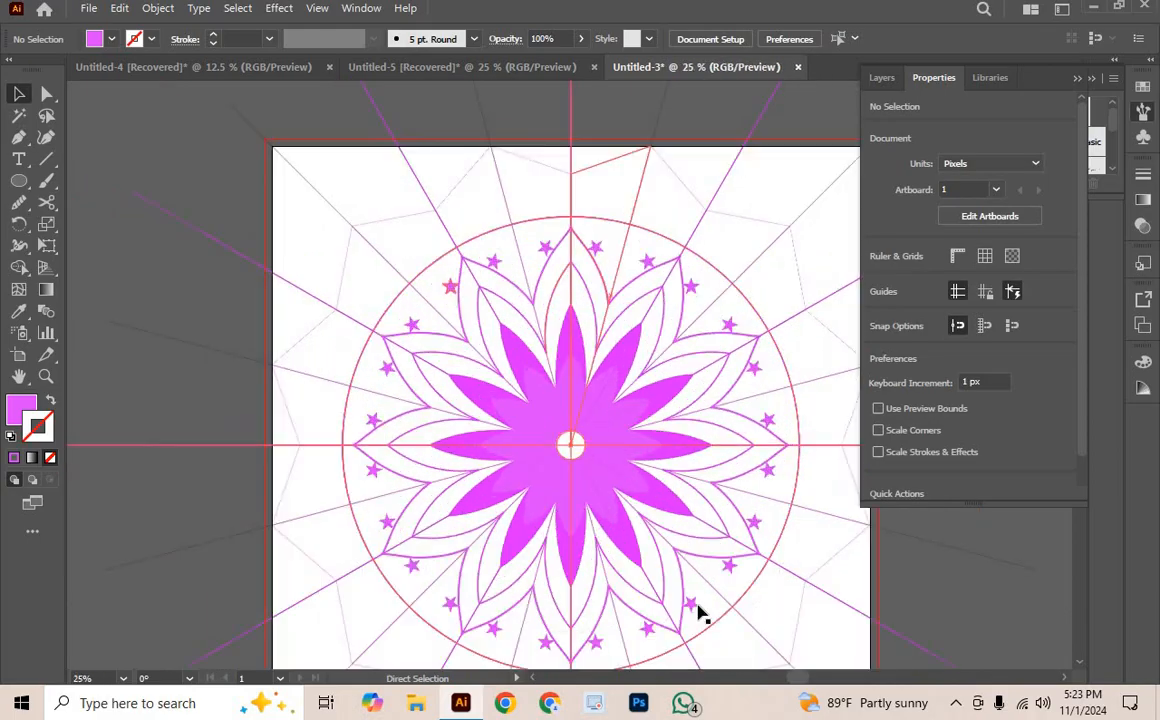
{"action": "scroll", "coordinate": [698, 613], "scroll_direction": "down", "scroll_amount": 3}
{"action": "scroll", "coordinate": [687, 532], "scroll_direction": "right", "scroll_amount": 2}
{"action": "scroll", "coordinate": [551, 389], "scroll_direction": "up", "scroll_amount": 3}
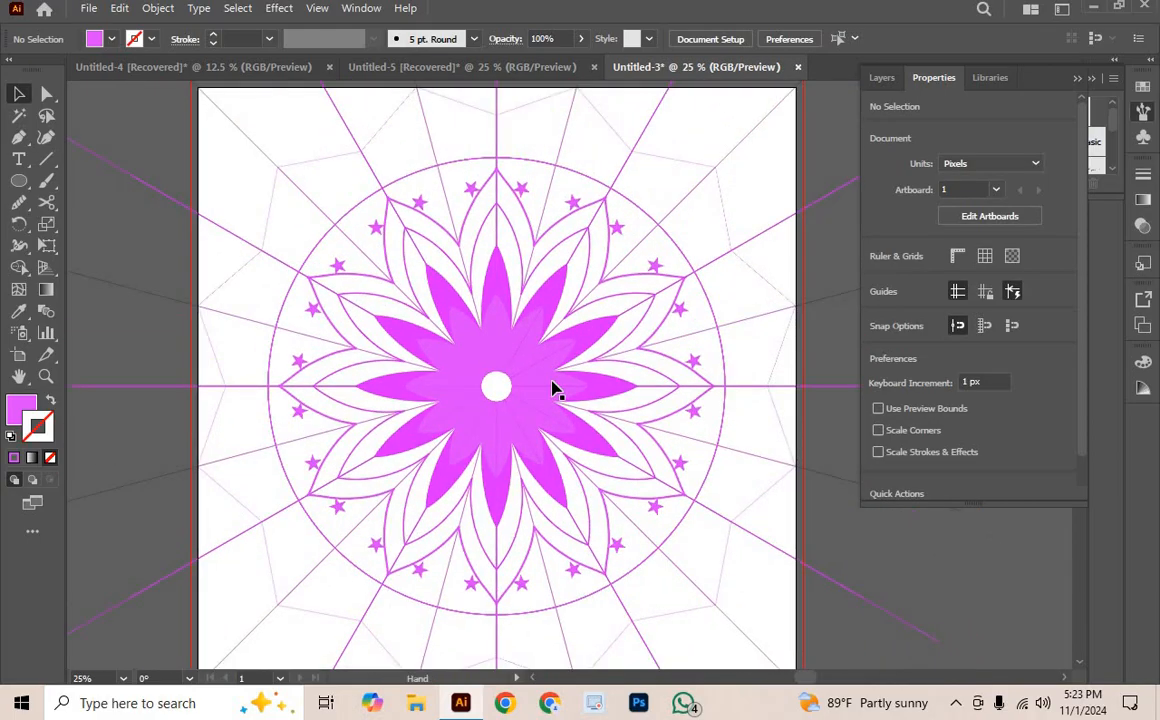
{"action": "left_click", "coordinate": [20, 183]}
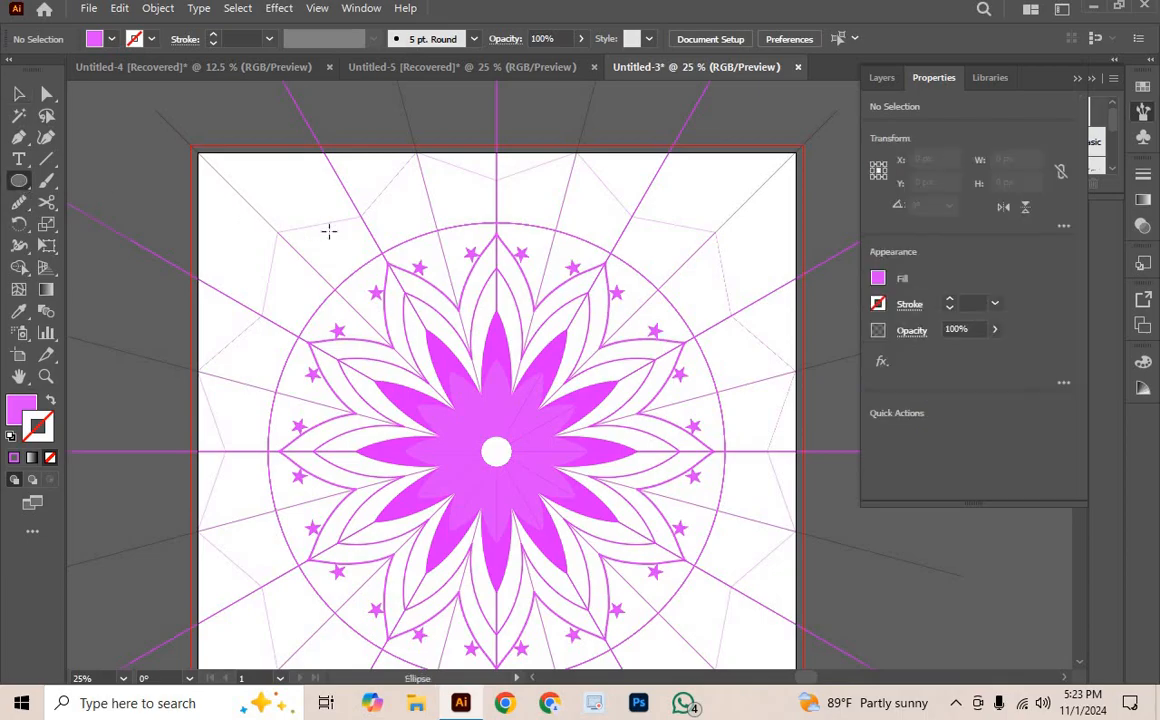
{"action": "left_click_drag", "start_coordinate": [453, 285], "coordinate": [455, 287]}
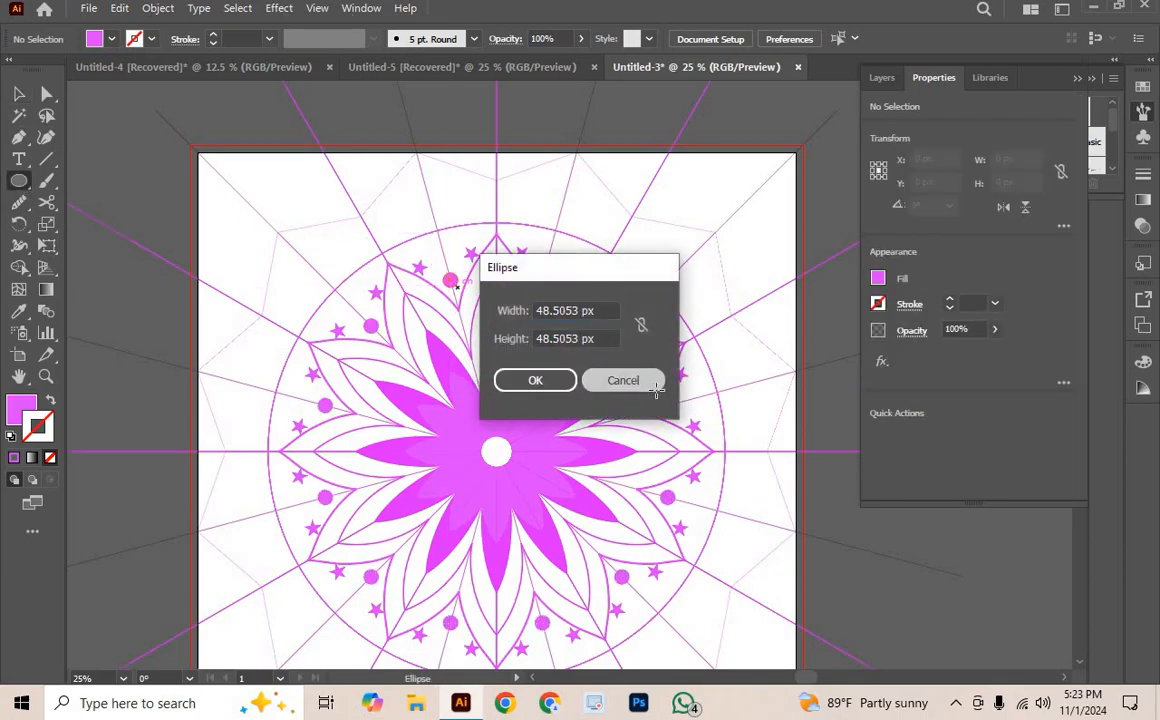
{"action": "key", "text": "Return"}
{"action": "left_click", "coordinate": [20, 95]}
{"action": "left_click", "coordinate": [150, 160]}
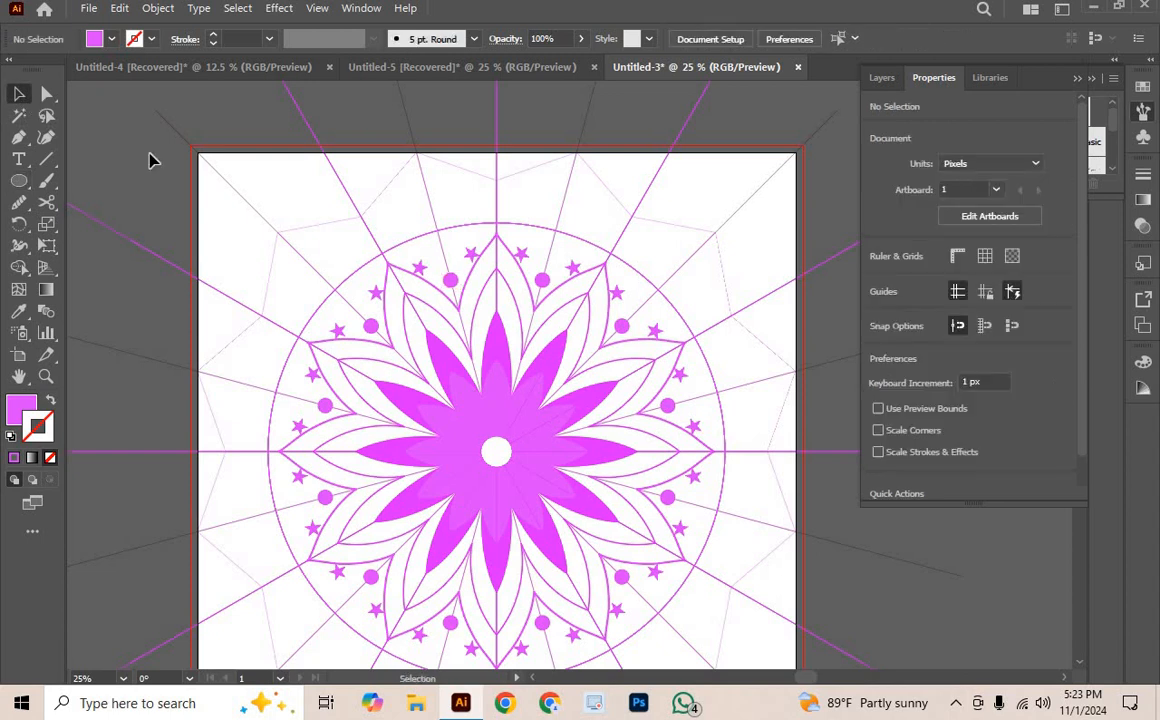
Step: Examine the mandala's outer petals, small circles, stars and enclosing ring at several magnifications
{"action": "key", "text": "ctrl+plus"}
{"action": "key", "text": "ctrl+minus"}
{"action": "key", "text": "ctrl+minus"}
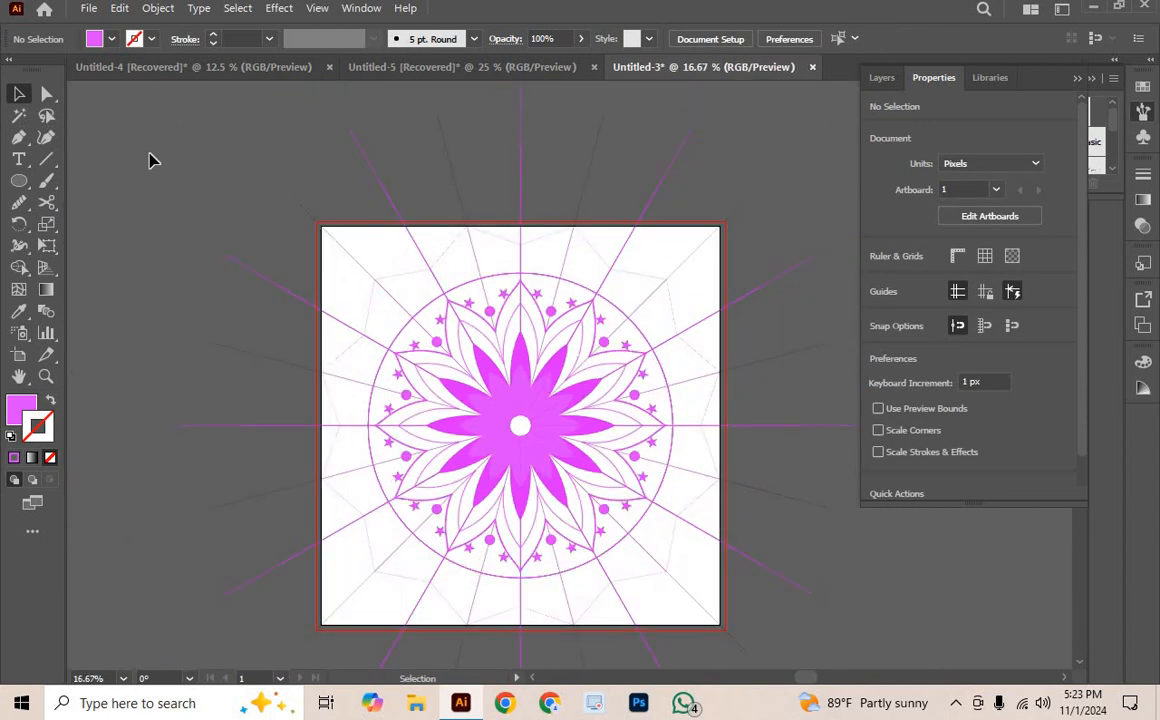
{"action": "scroll", "coordinate": [603, 357], "scroll_direction": "down", "scroll_amount": 3}
{"action": "key", "text": "ctrl+plus"}
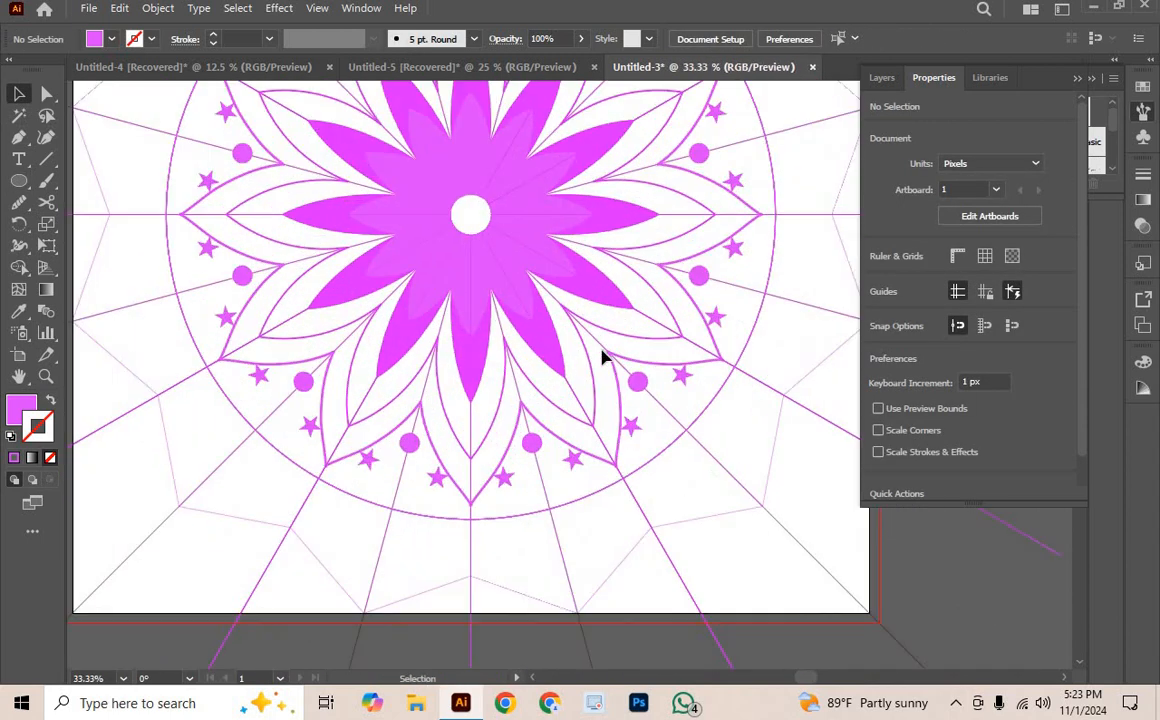
{"action": "left_click_drag", "start_coordinate": [585, 386], "coordinate": [586, 419]}
{"action": "key", "text": "ctrl+minus"}
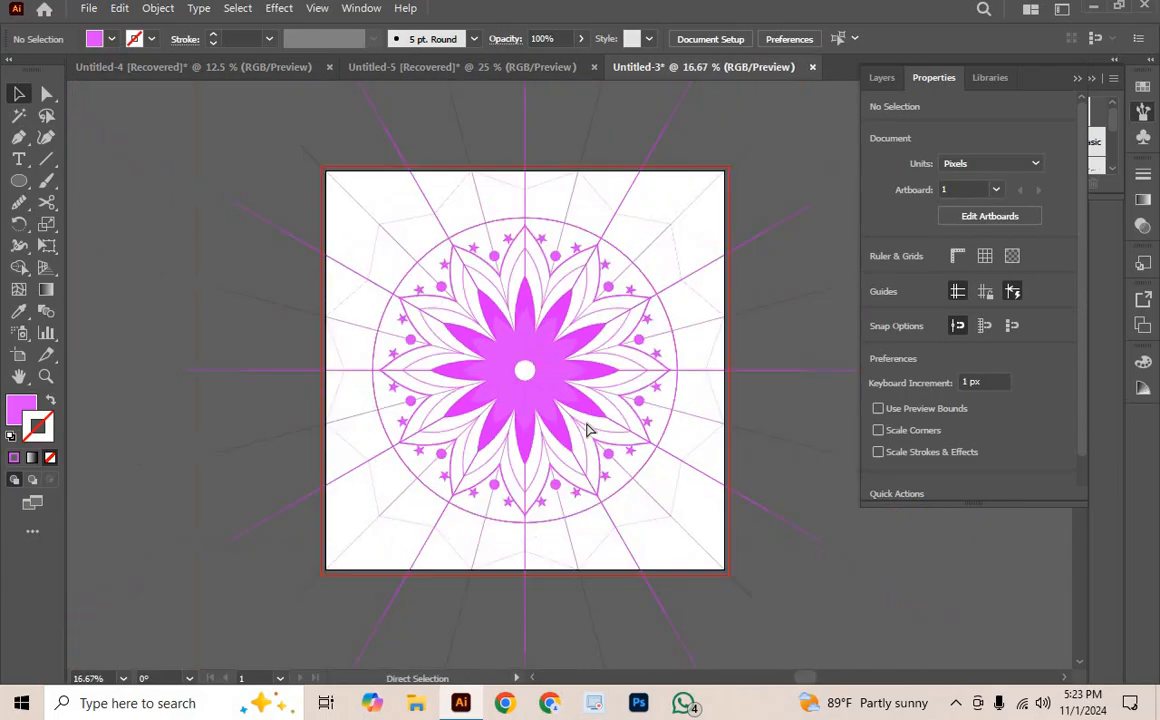
{"action": "key", "text": "ctrl+plus"}
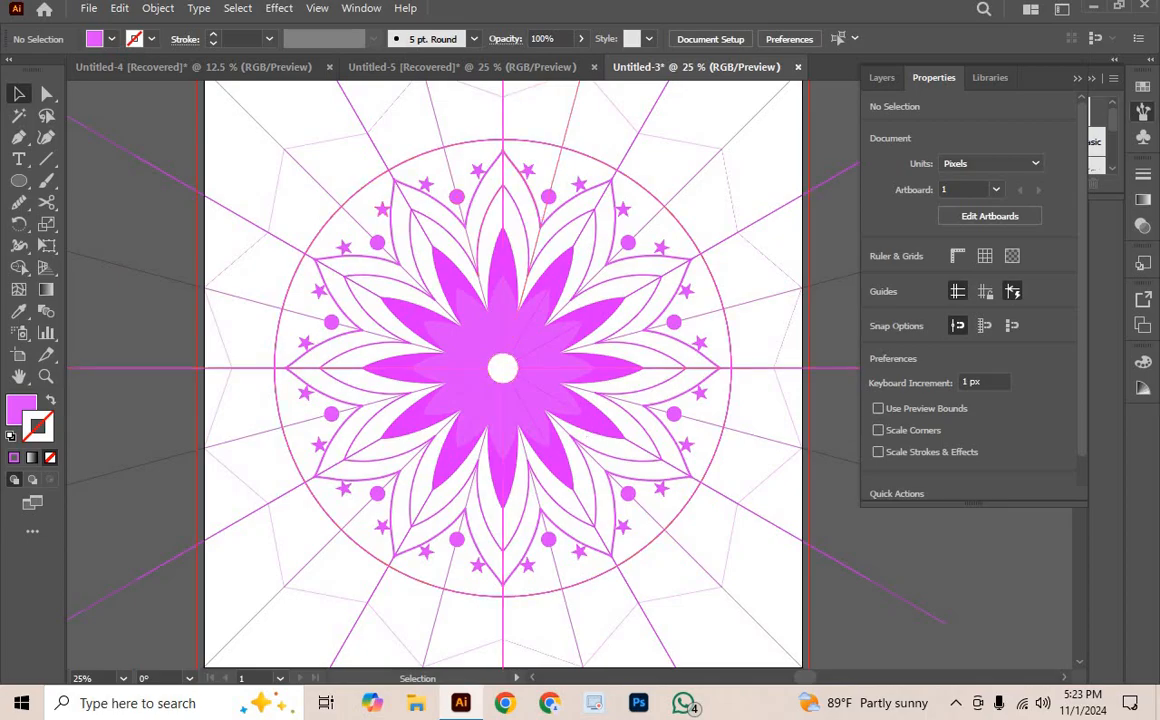
{"action": "scroll", "coordinate": [640, 525], "scroll_direction": "down", "scroll_amount": 2}
{"action": "scroll", "coordinate": [671, 541], "scroll_direction": "up", "scroll_amount": 3}
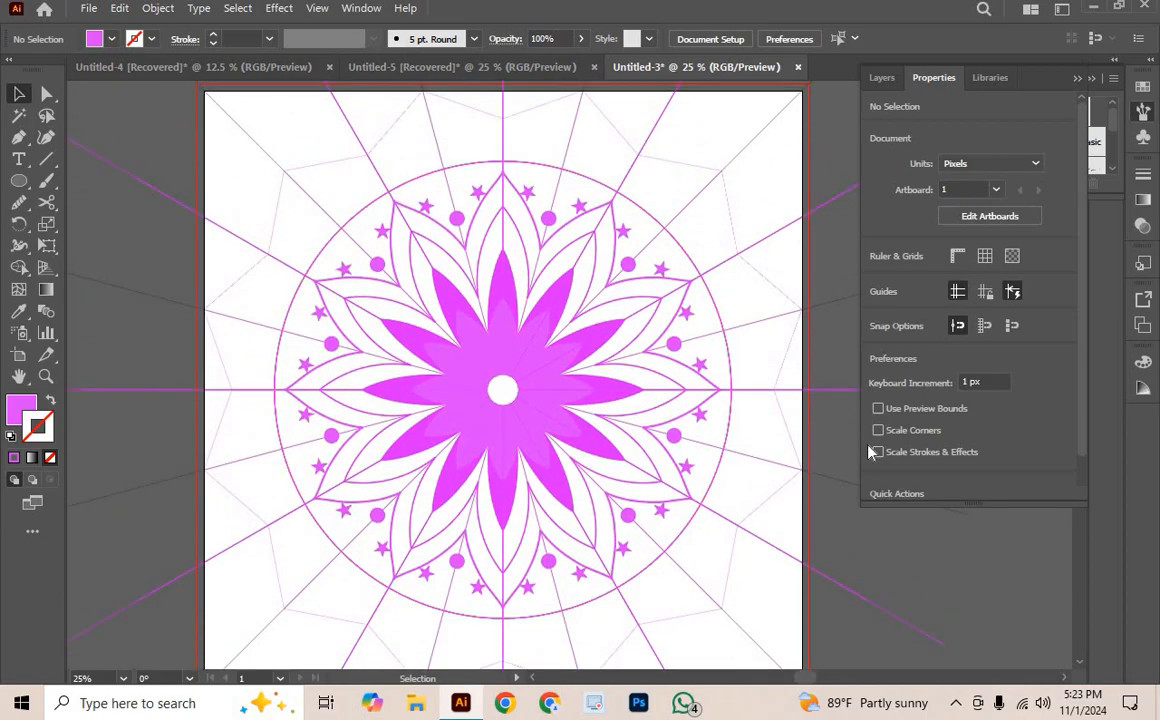
{"action": "key", "text": "ctrl+minus"}
{"action": "key", "text": "ctrl+minus"}
{"action": "key", "text": "ctrl+plus"}
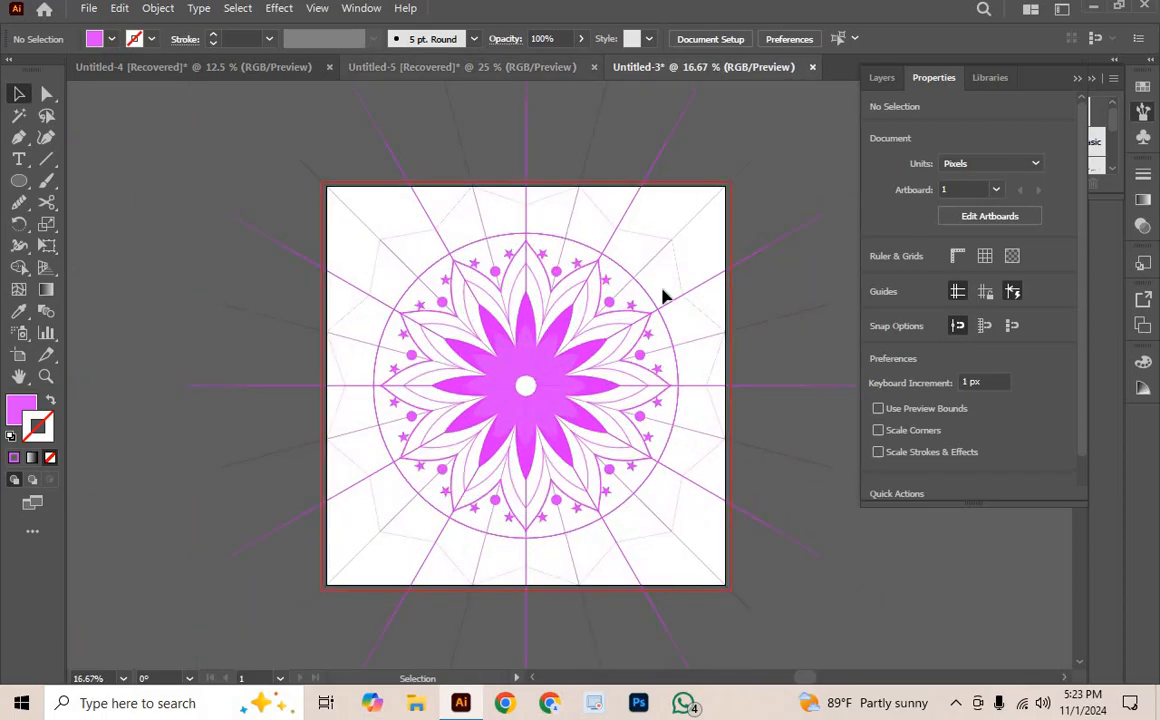
{"action": "scroll", "coordinate": [665, 300], "scroll_direction": "up", "scroll_amount": 2}
{"action": "scroll", "coordinate": [665, 297], "scroll_direction": "down", "scroll_amount": 2}
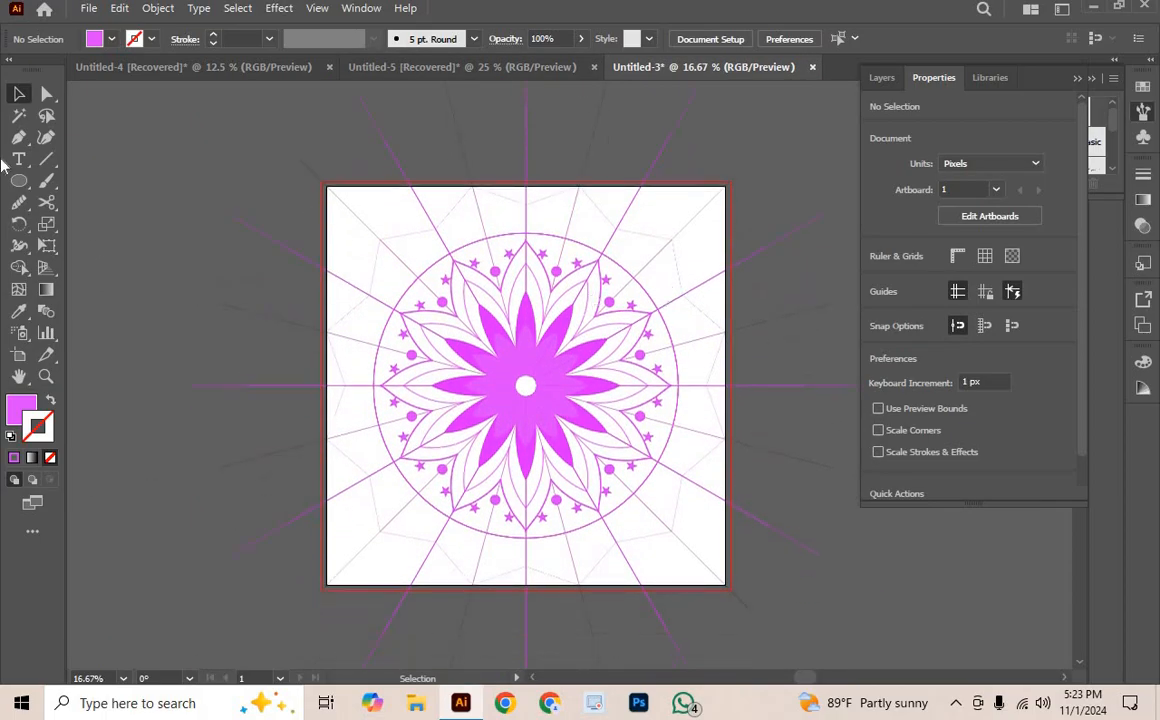